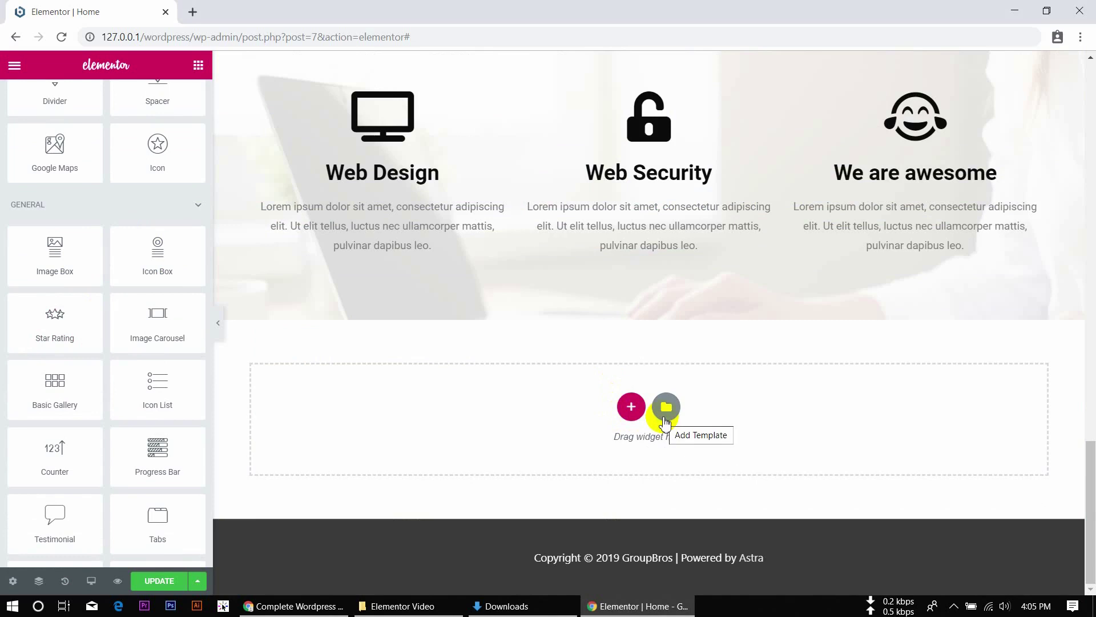
# Step: Add a one-column section below the services section and place an Image Box widget in it
pyautogui.click(631, 407)
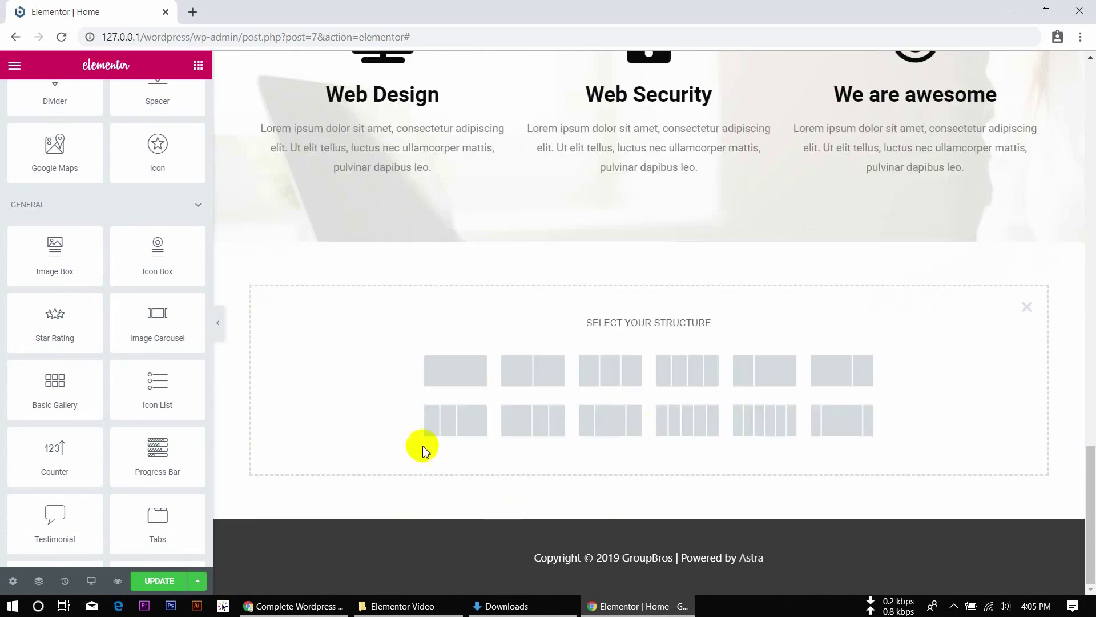
pyautogui.click(490, 379)
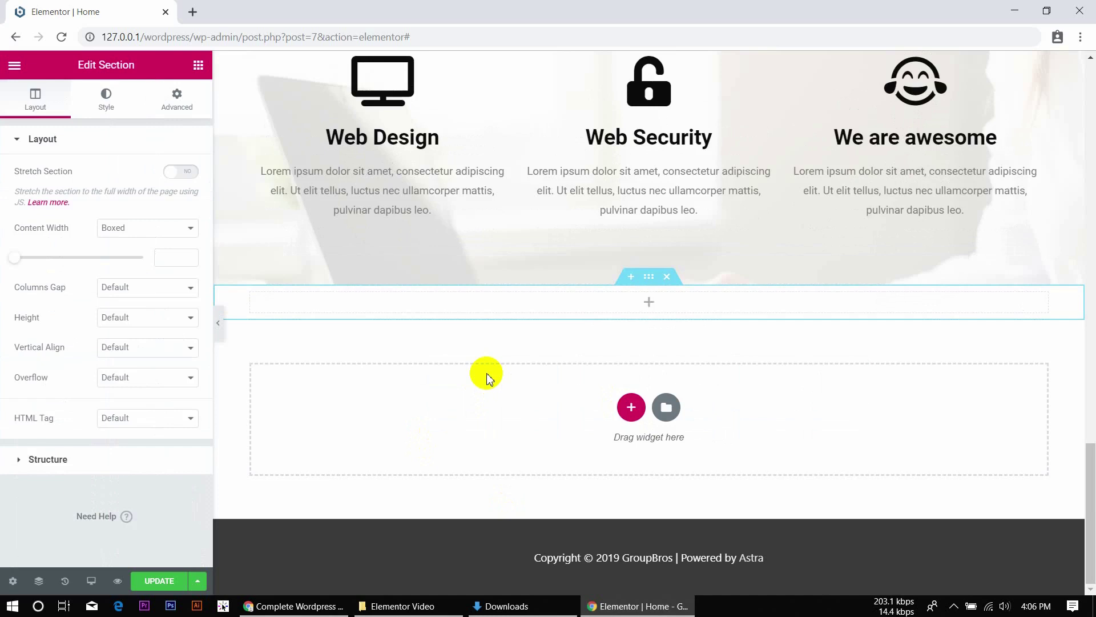
pyautogui.click(198, 66)
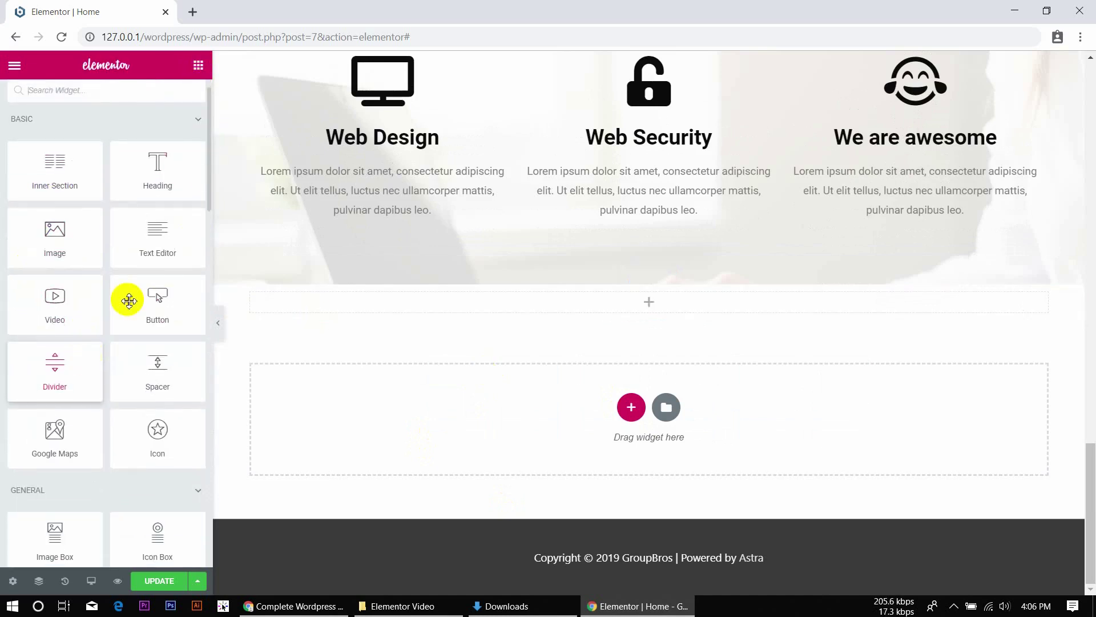
pyautogui.scroll(-8, 205, 121)
pyautogui.scroll(8, 121, 256)
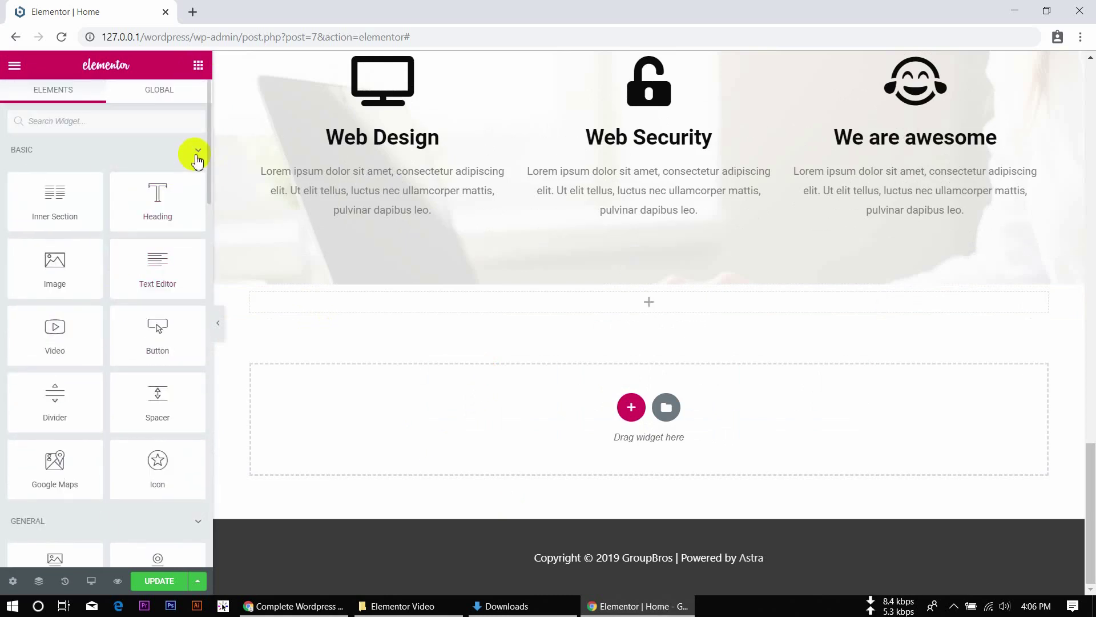
pyautogui.click(194, 150)
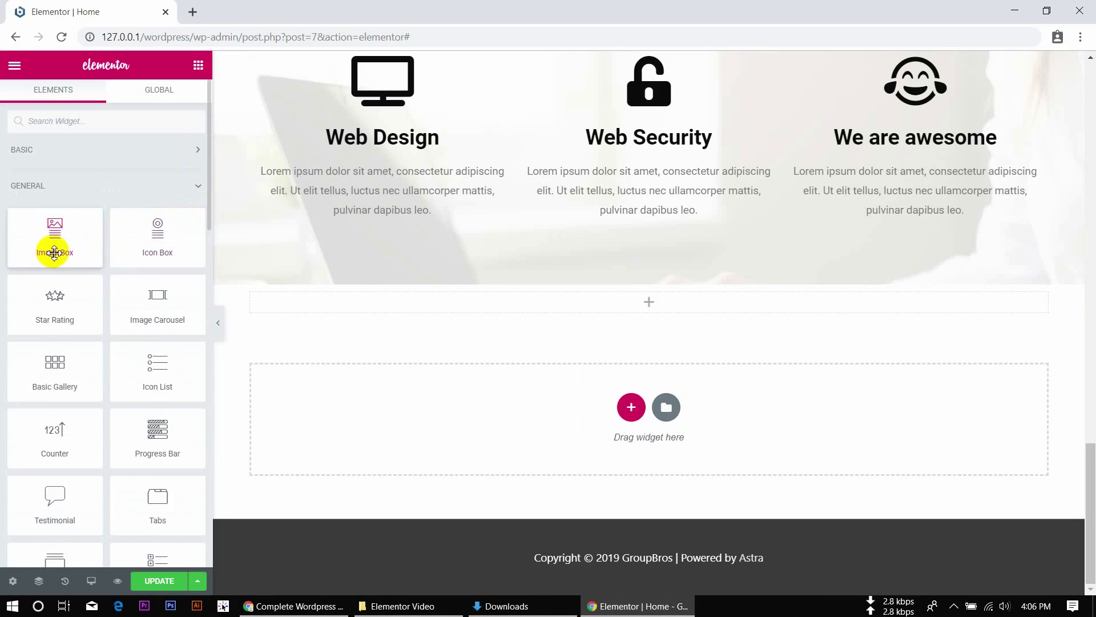
pyautogui.moveTo(54, 252); pyautogui.dragTo(487, 299)
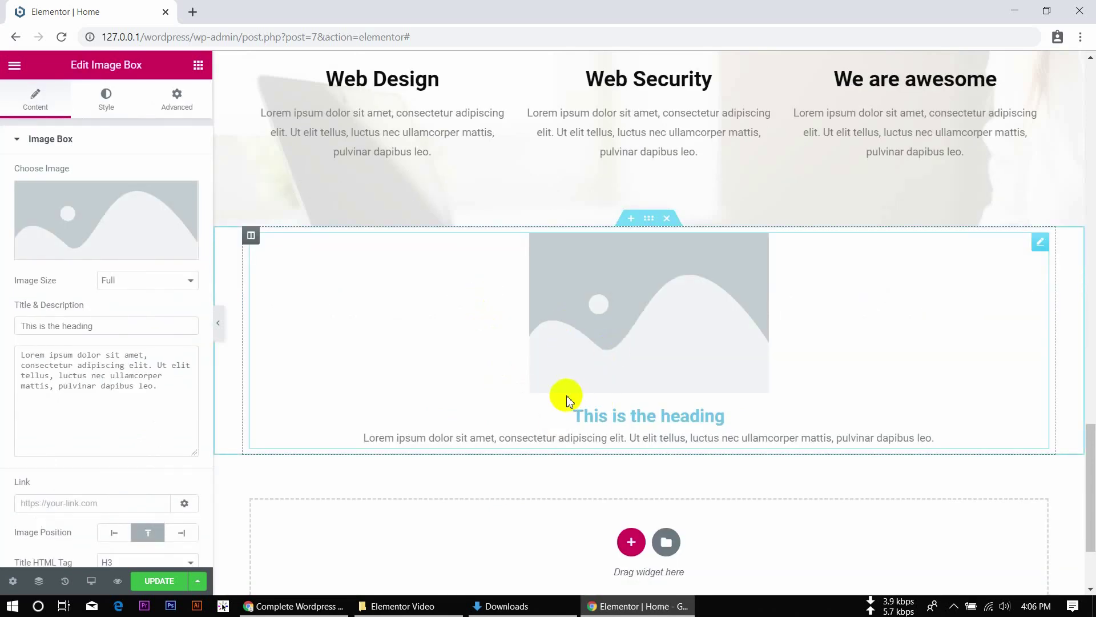
pyautogui.scroll(-2, 566, 397)
pyautogui.scroll(2, 568, 398)
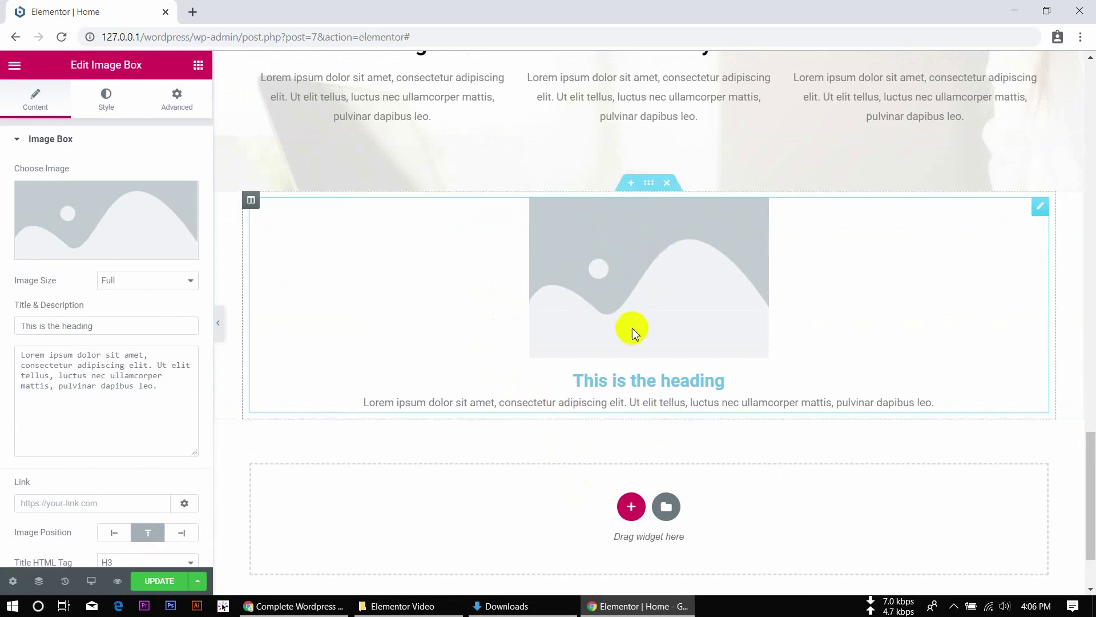
# Step: Add a three-column inner section above the image box and move the image box into its first column
pyautogui.click(198, 66)
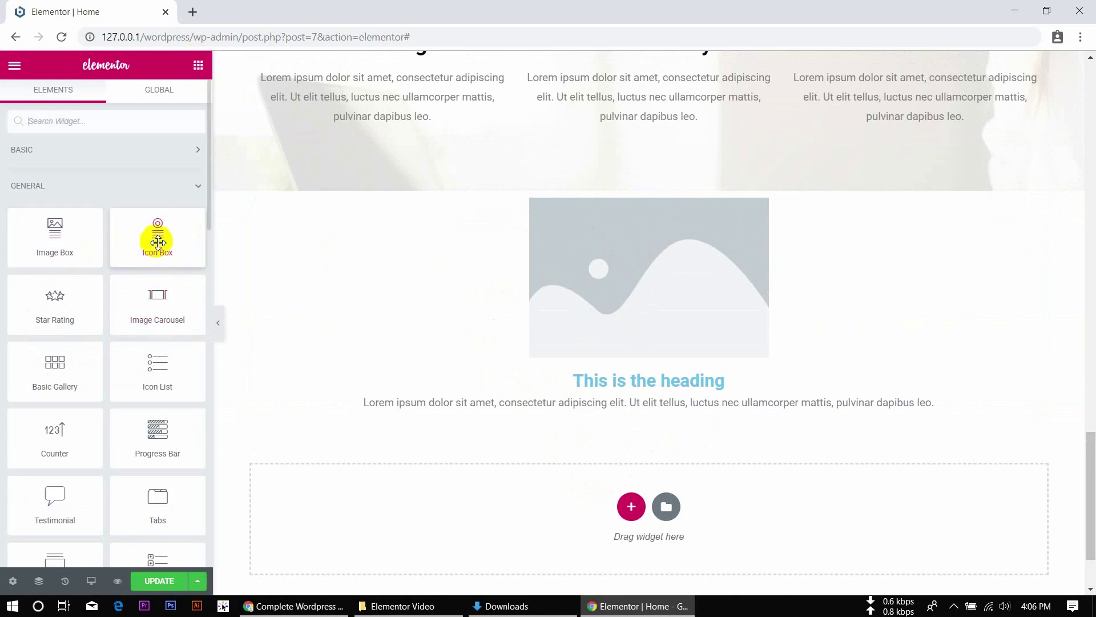
pyautogui.click(197, 150)
pyautogui.moveTo(36, 209); pyautogui.dragTo(460, 208)
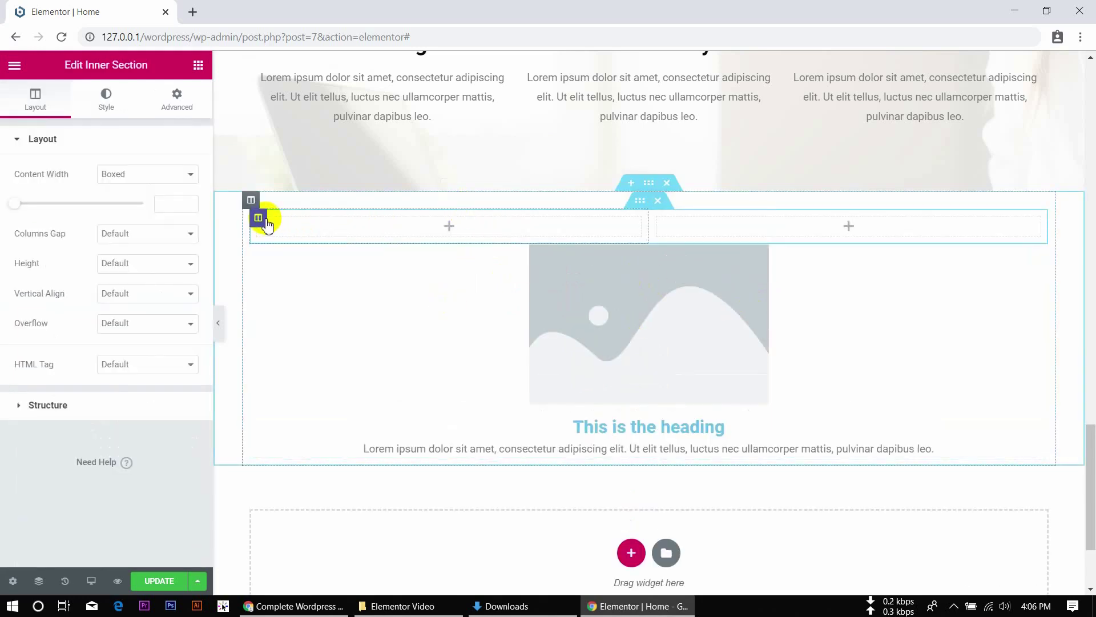
pyautogui.rightClick(266, 222)
pyautogui.click(324, 257)
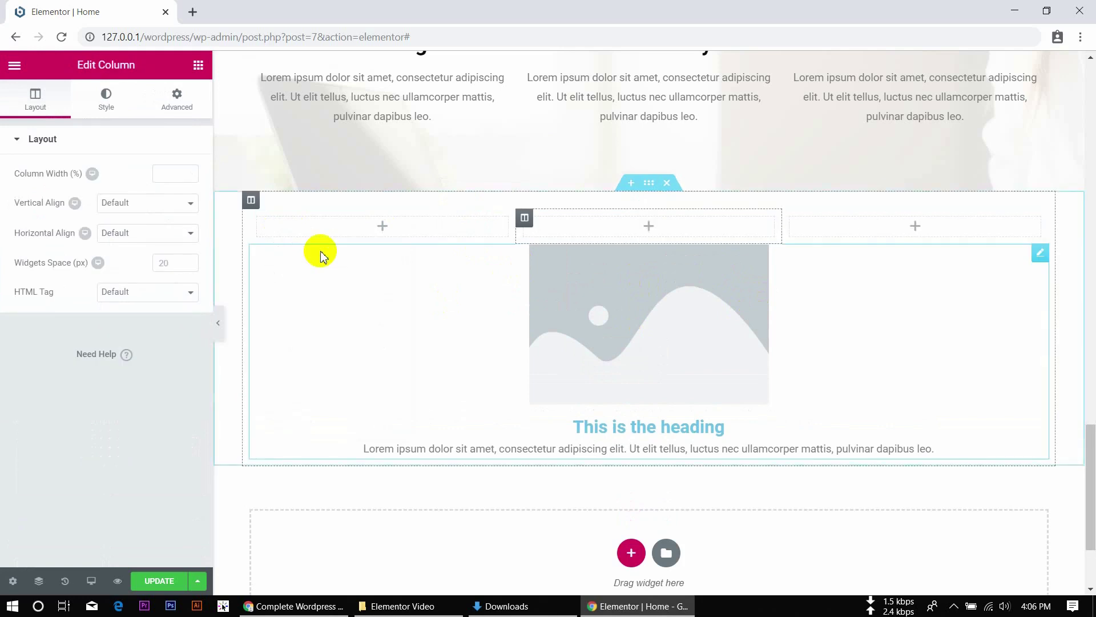
pyautogui.moveTo(1041, 255); pyautogui.dragTo(389, 295)
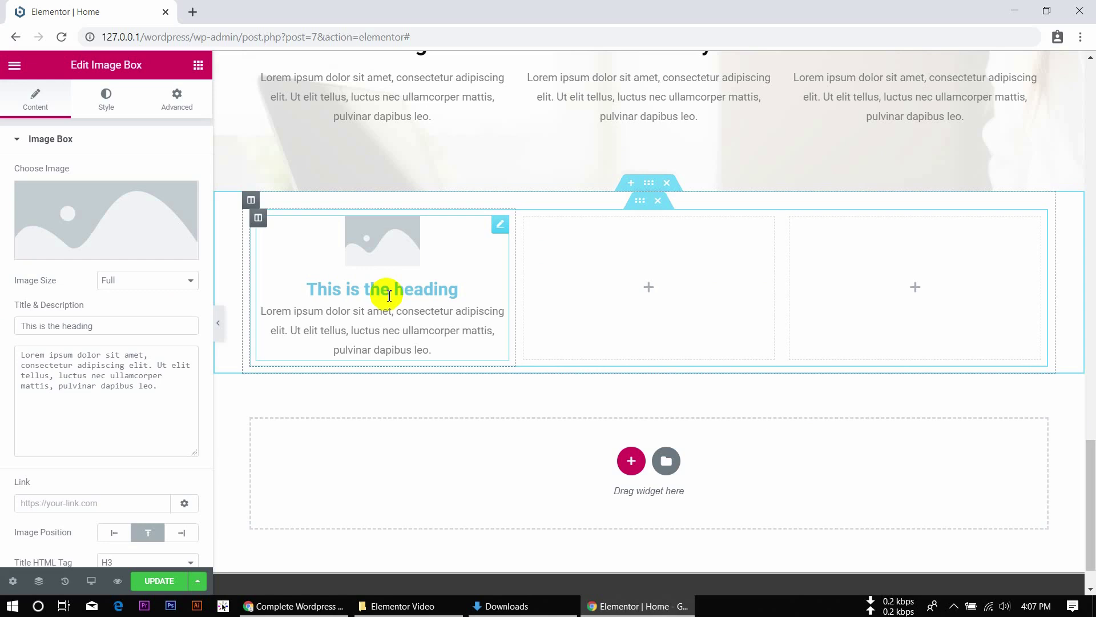
# Step: Try food-grapes-delicious-snacks-3326533.jpg from the media library as the image box's picture, and remove it again
pyautogui.moveTo(132, 258)
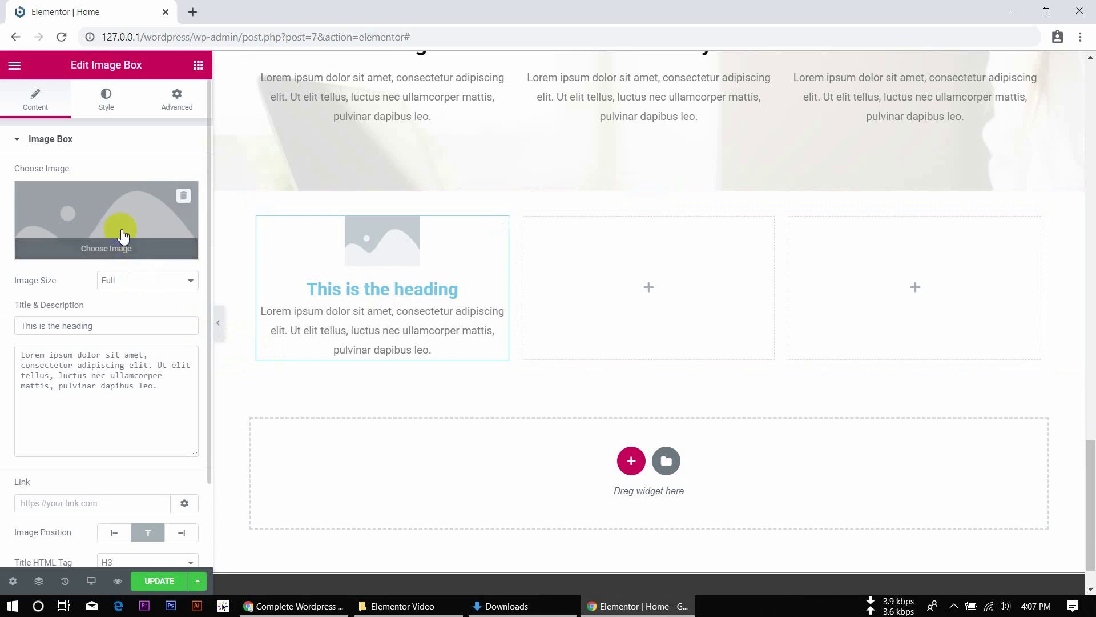
pyautogui.click(123, 235)
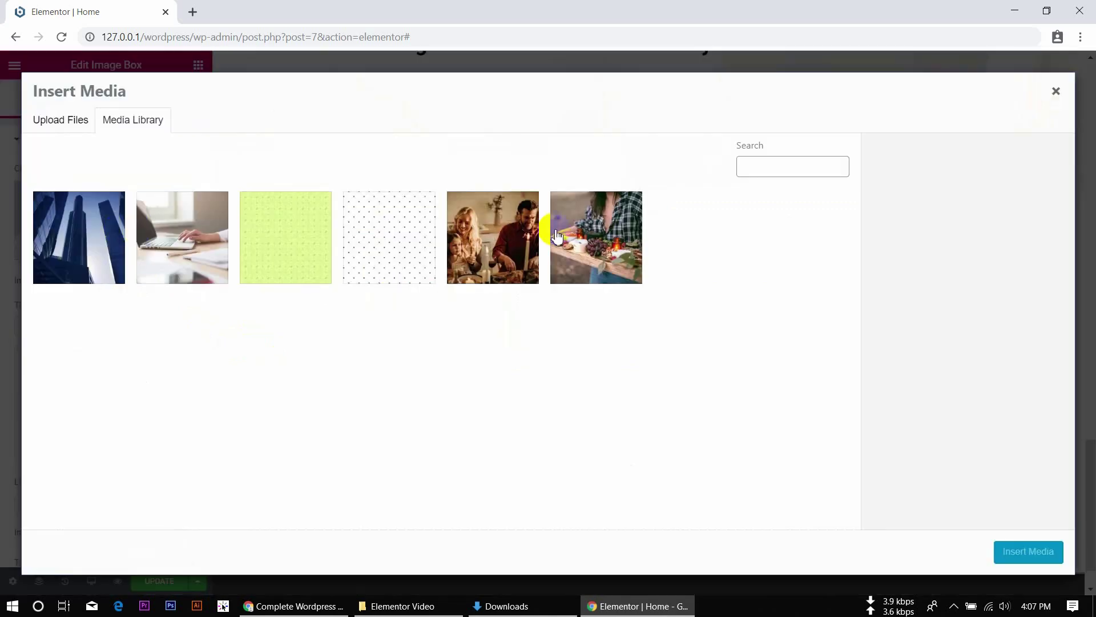
pyautogui.click(582, 241)
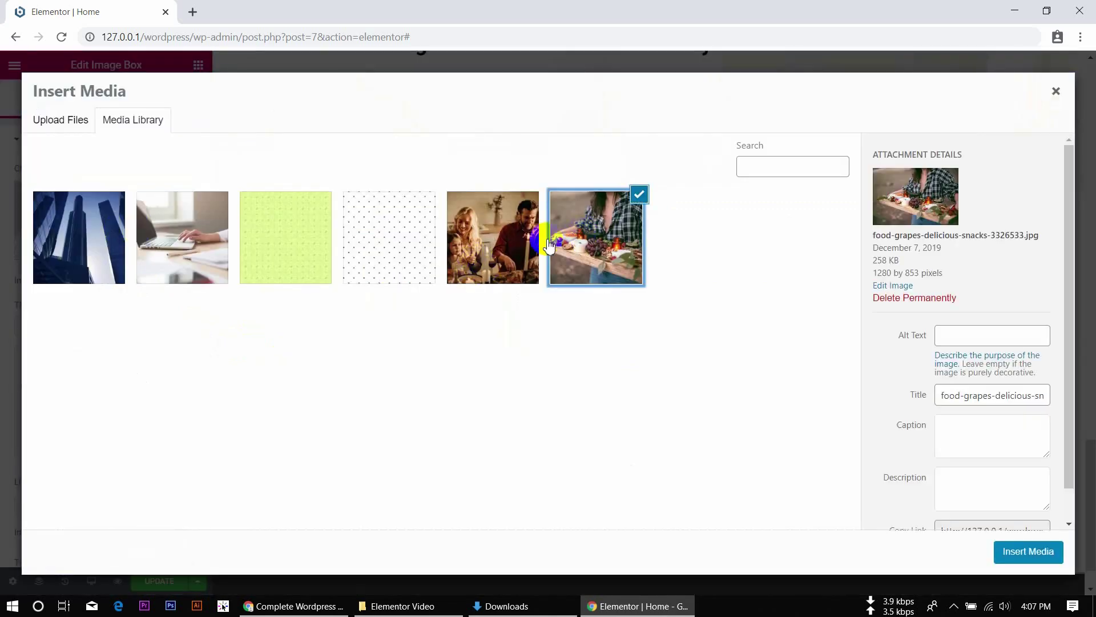
pyautogui.click(1041, 551)
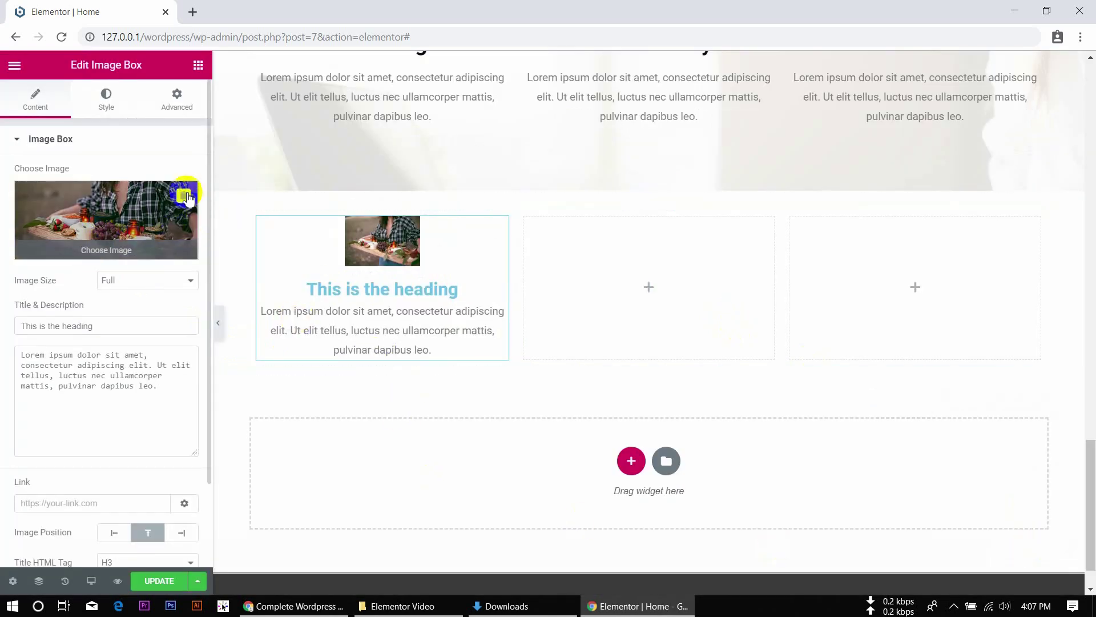
pyautogui.click(187, 195)
# Step: Open pexels.com in a new browser tab
pyautogui.click(192, 12)
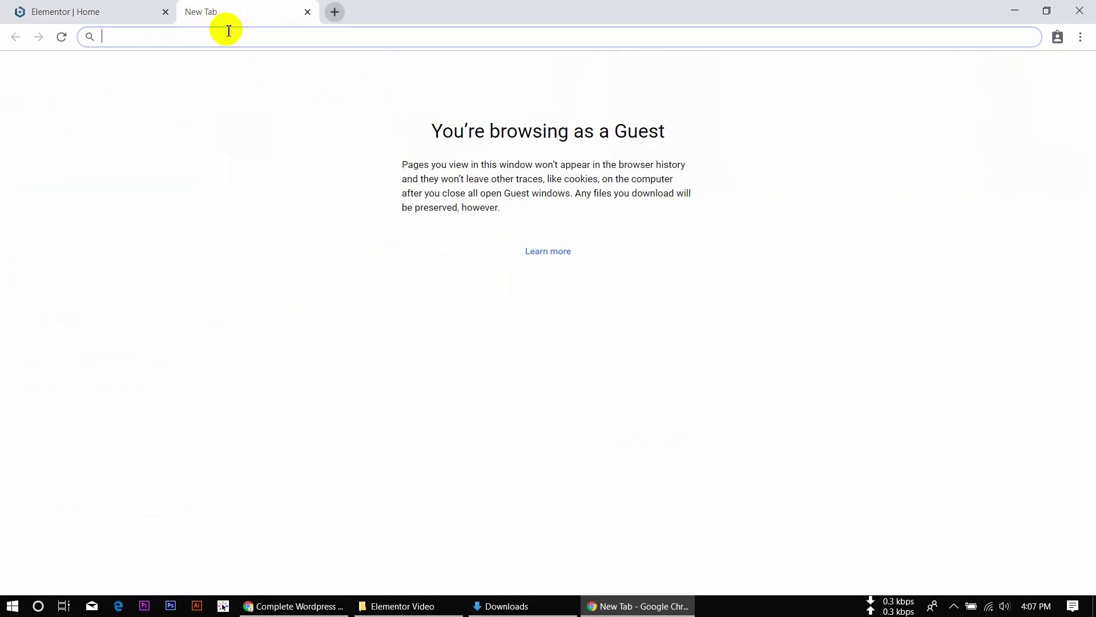
pyautogui.write('pexels.c')
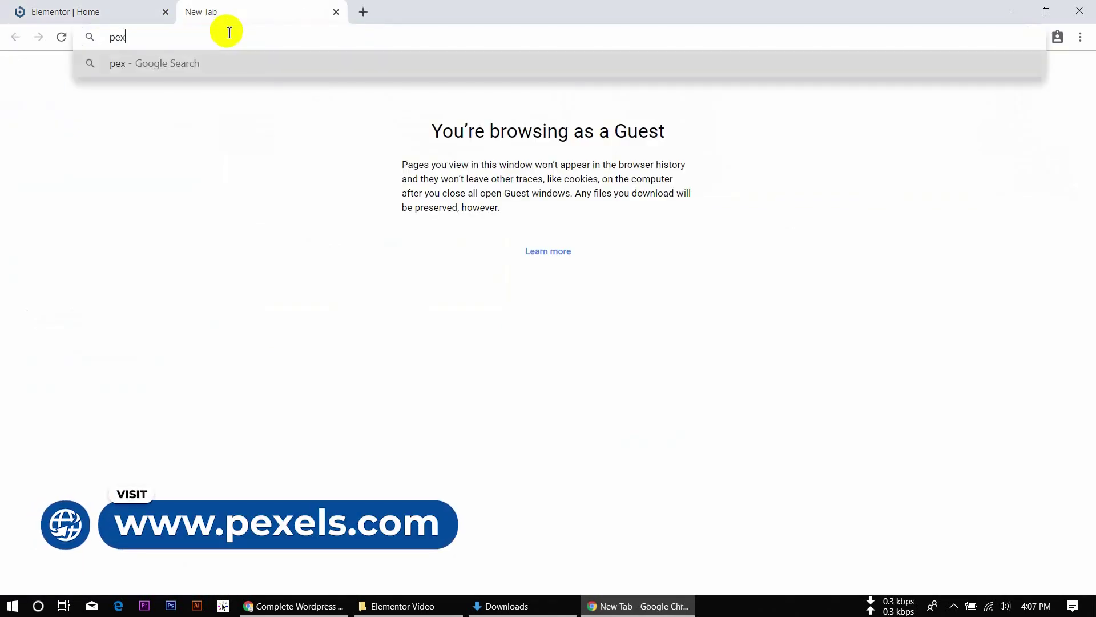
pyautogui.write('om')
pyautogui.press('Return')
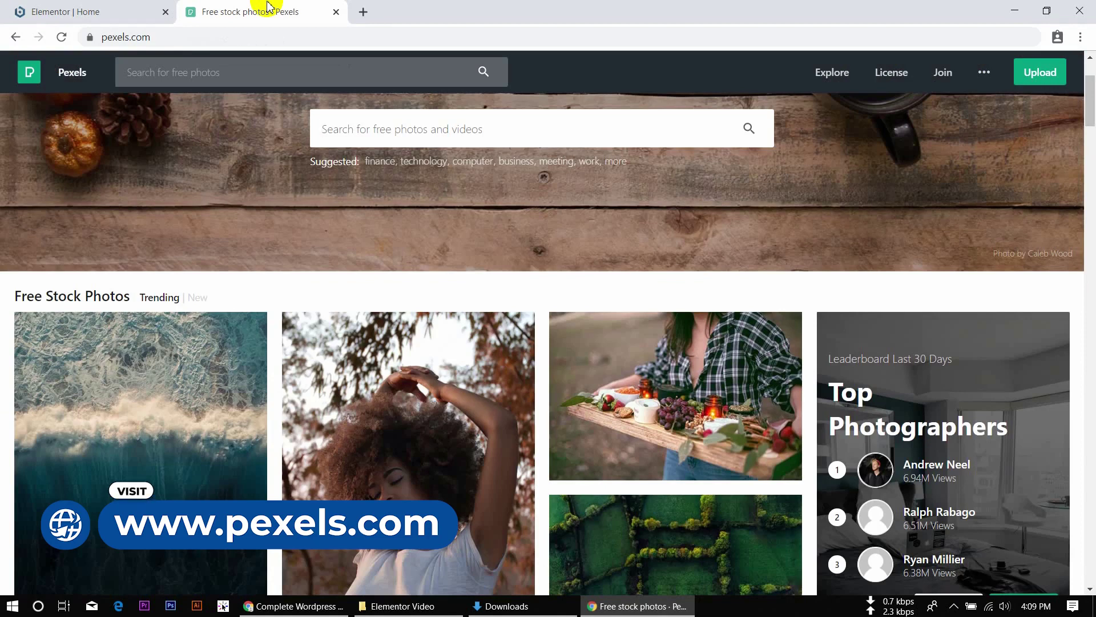
# Step: Find the photo of the lit building on top of rocks and download it in Medium size (1280 x 853)
pyautogui.scroll(-12, 401, 308)
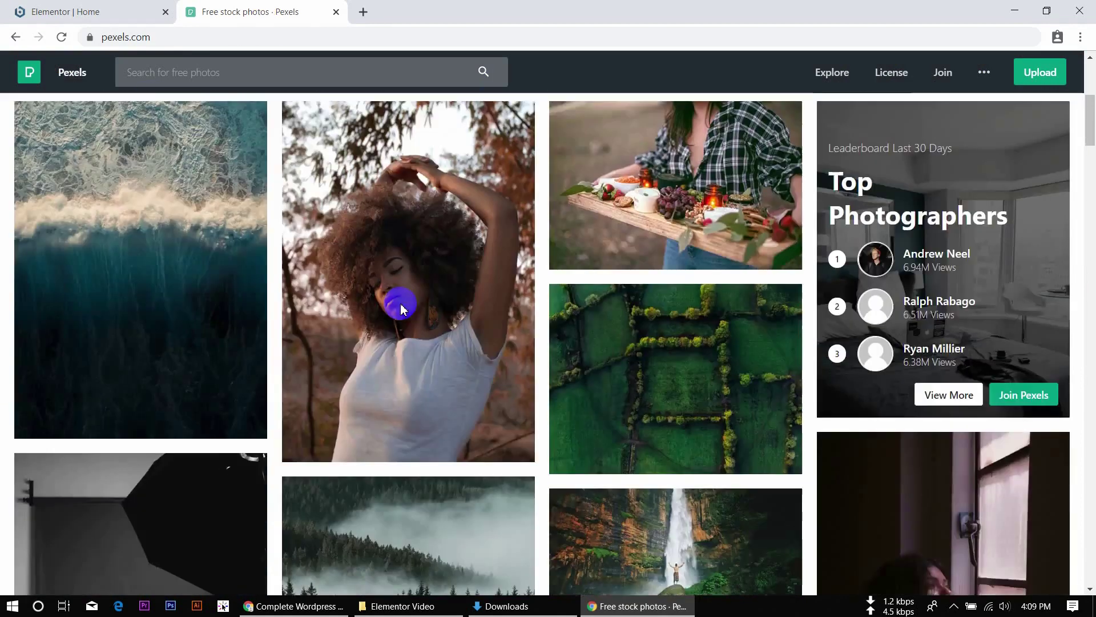
pyautogui.scroll(-9, 402, 308)
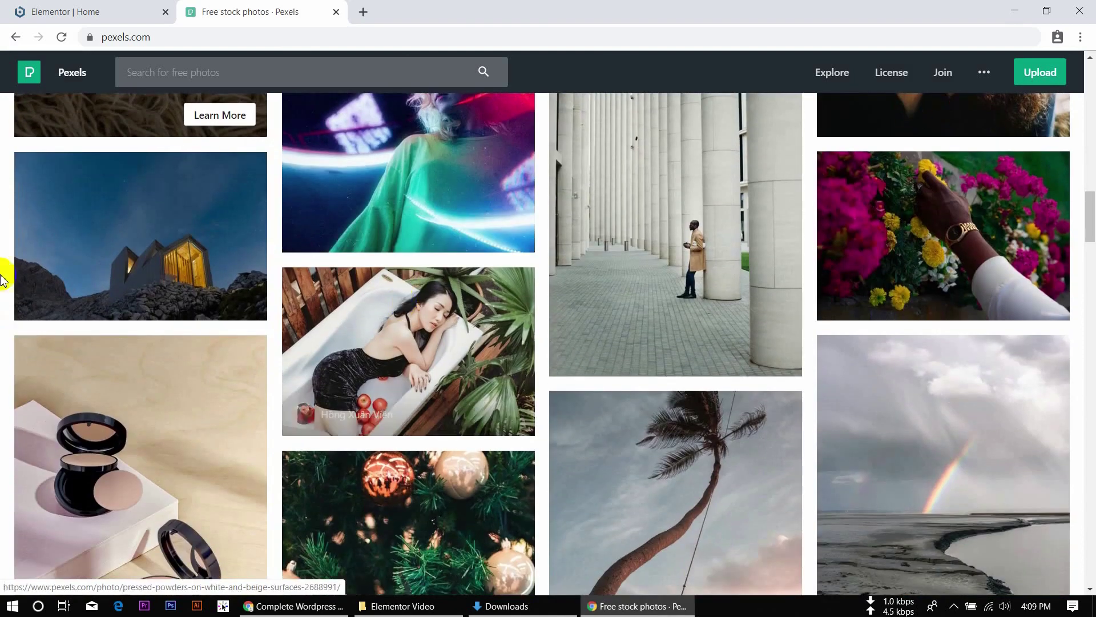
pyautogui.click(169, 219)
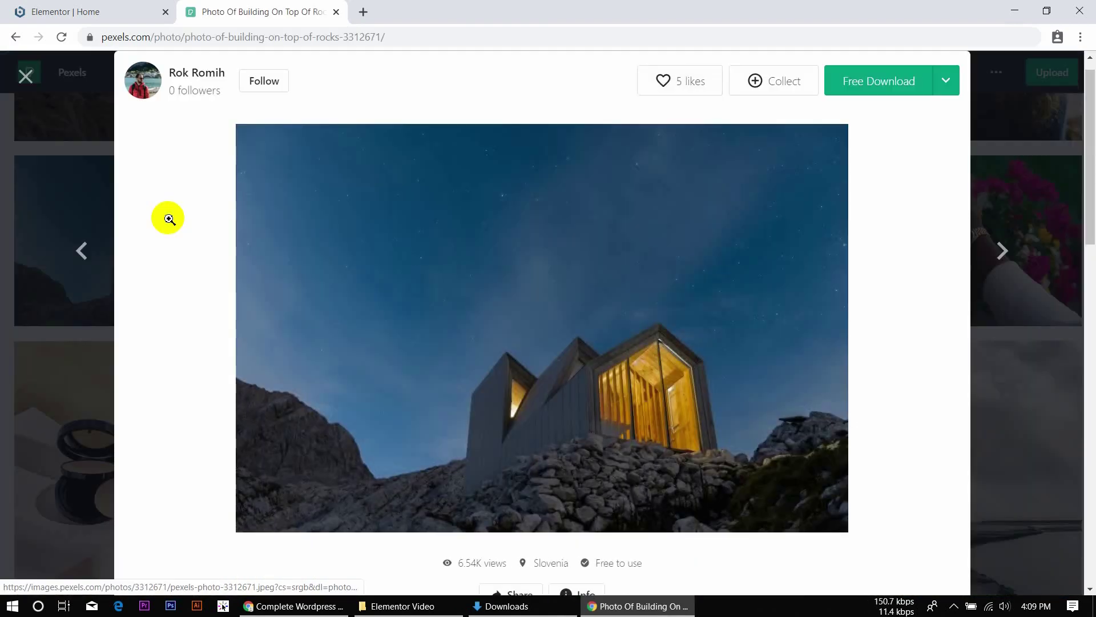
pyautogui.click(948, 97)
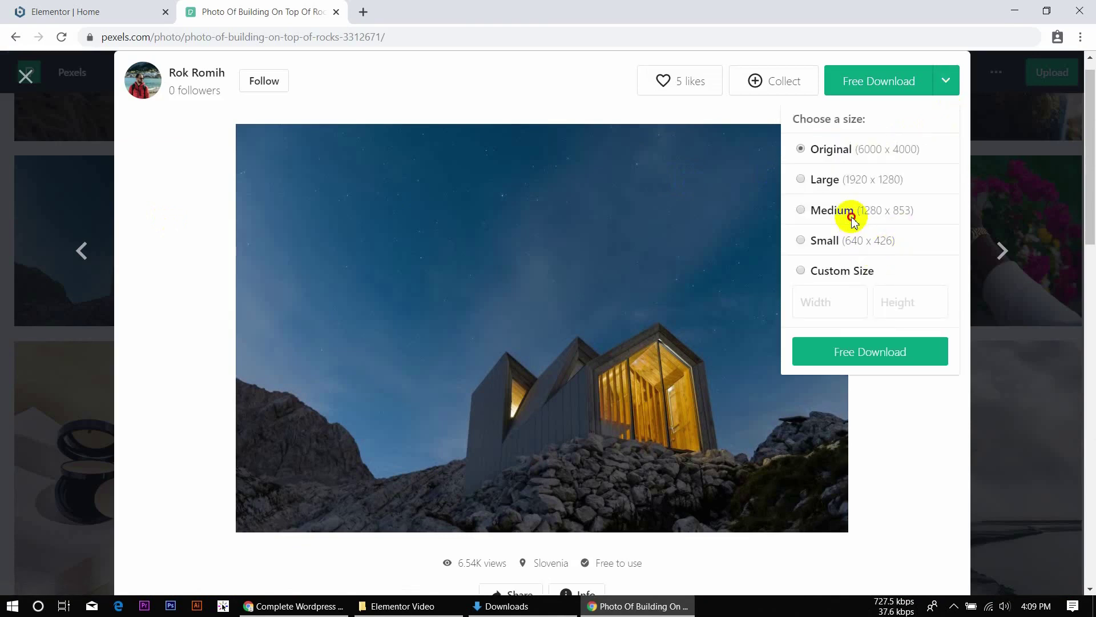
pyautogui.click(866, 351)
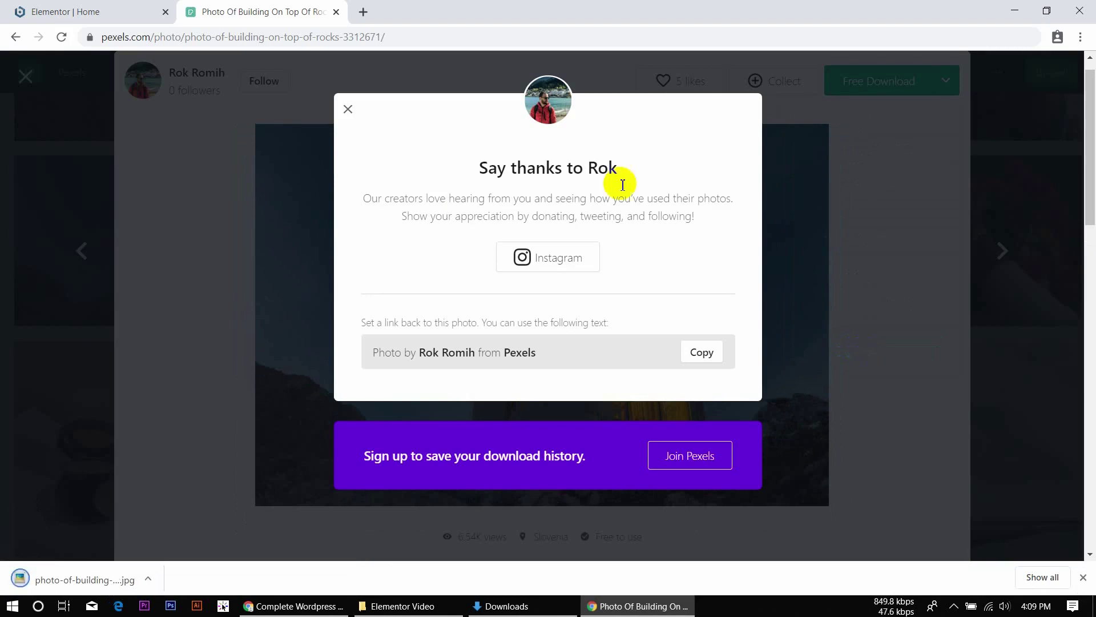
# Step: Back in the page editor, upload the downloaded photo-of-building-on-top-of-rocks-3312671.jpg and insert it as the image box's picture
pyautogui.click(151, 11)
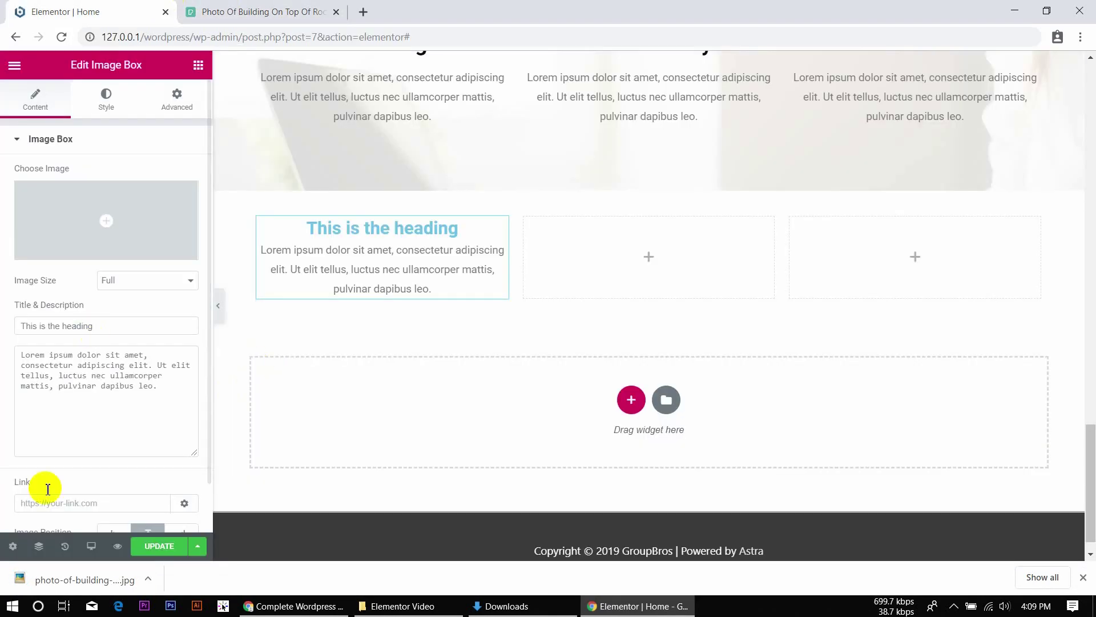
pyautogui.click(97, 206)
pyautogui.moveTo(57, 581); pyautogui.dragTo(245, 398)
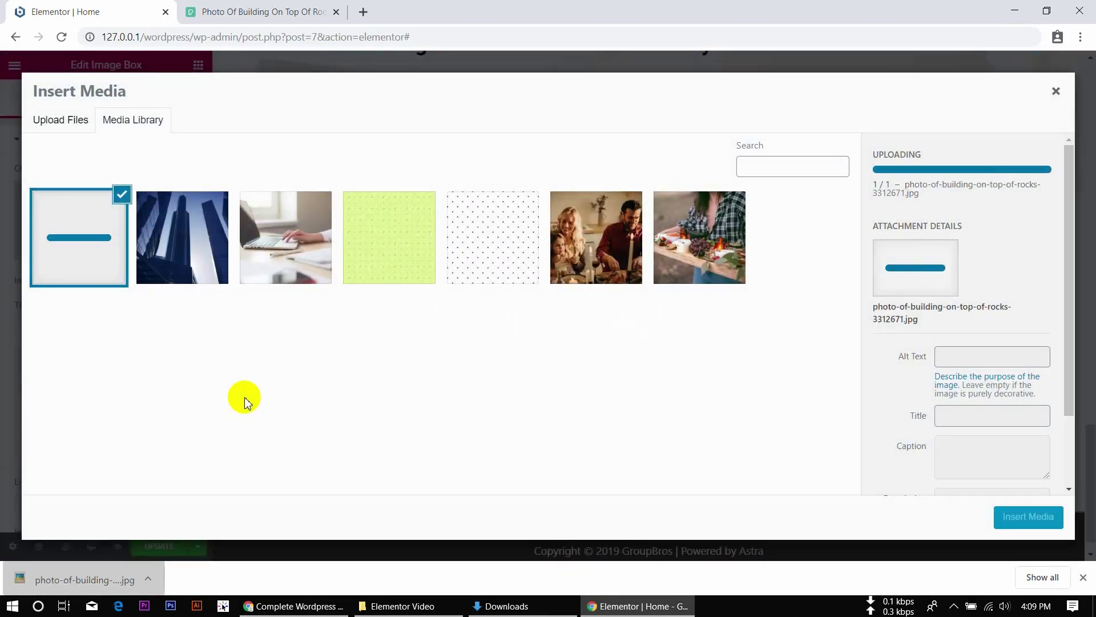
pyautogui.click(953, 605)
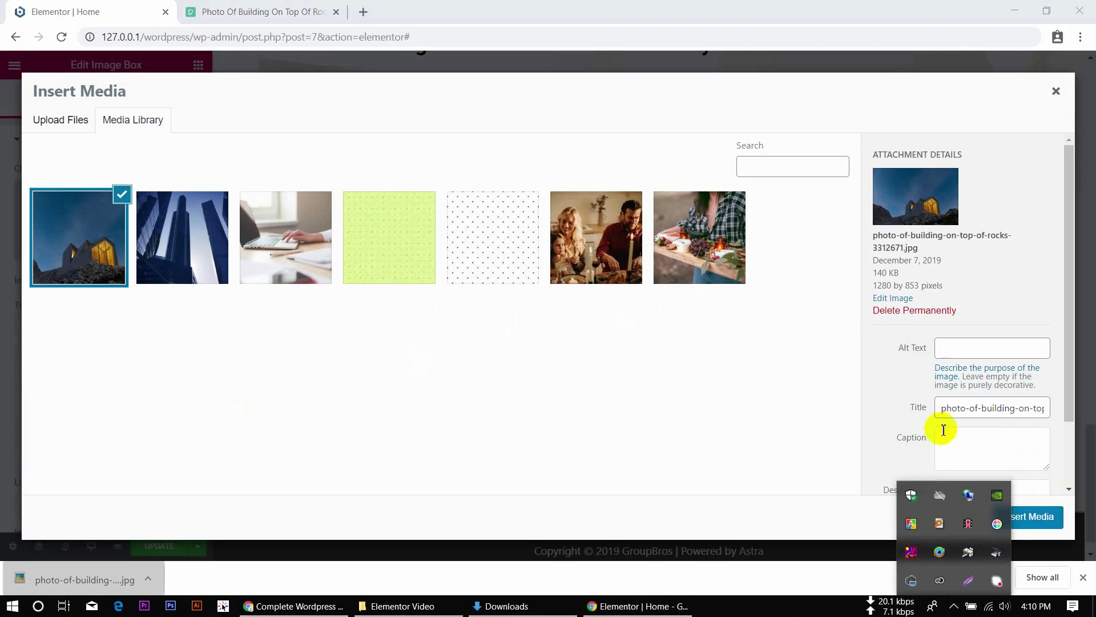
pyautogui.click(885, 433)
pyautogui.scroll(-2, 888, 437)
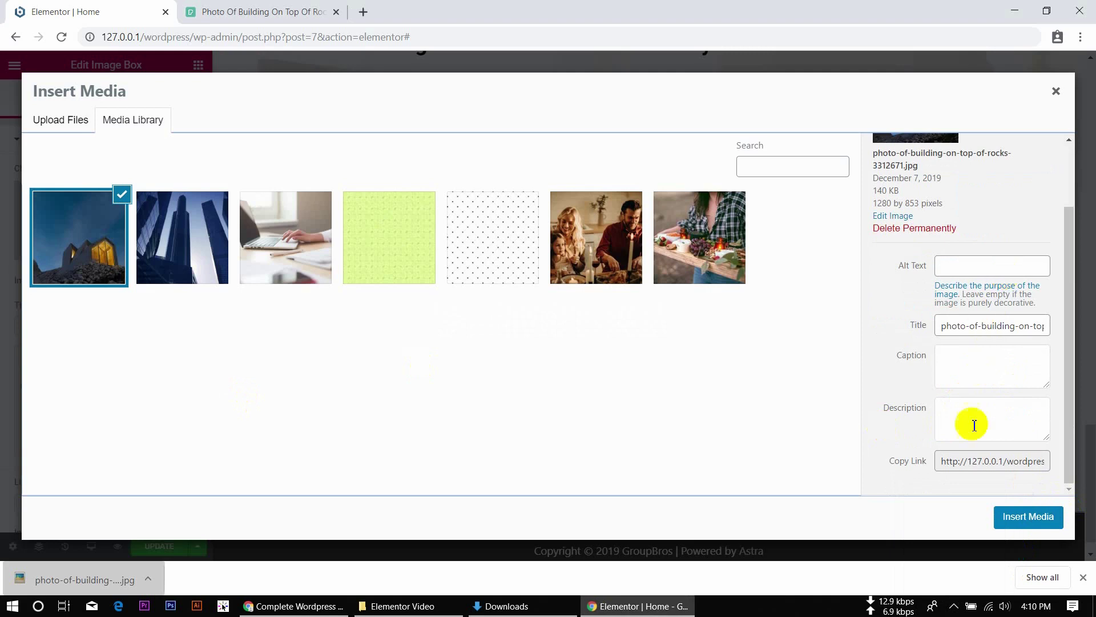
pyautogui.click(1022, 521)
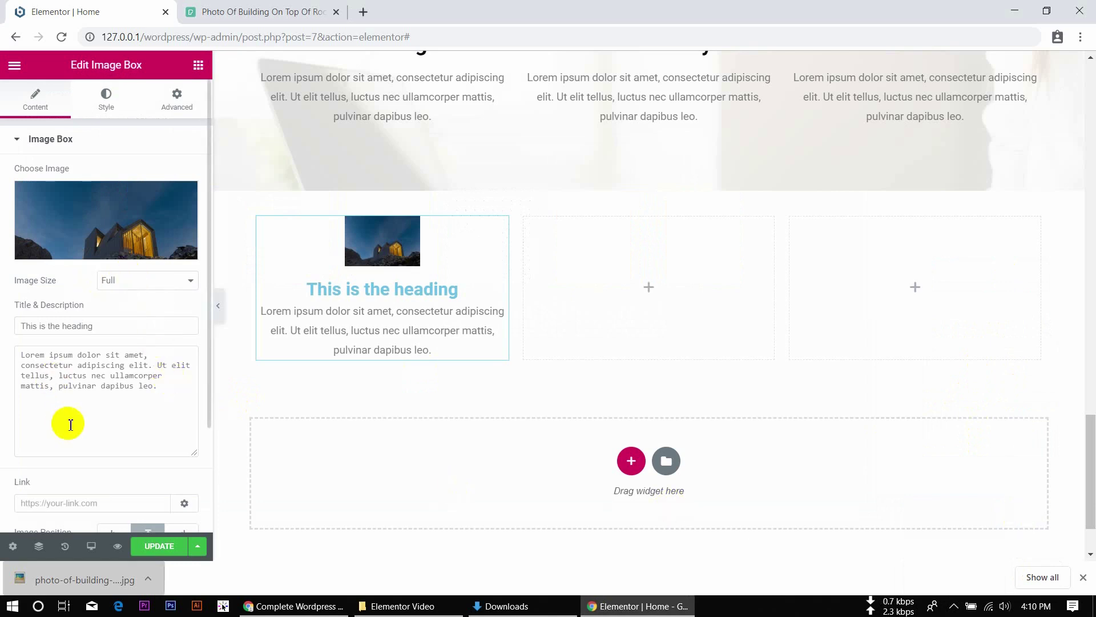
pyautogui.scroll(-3, 68, 424)
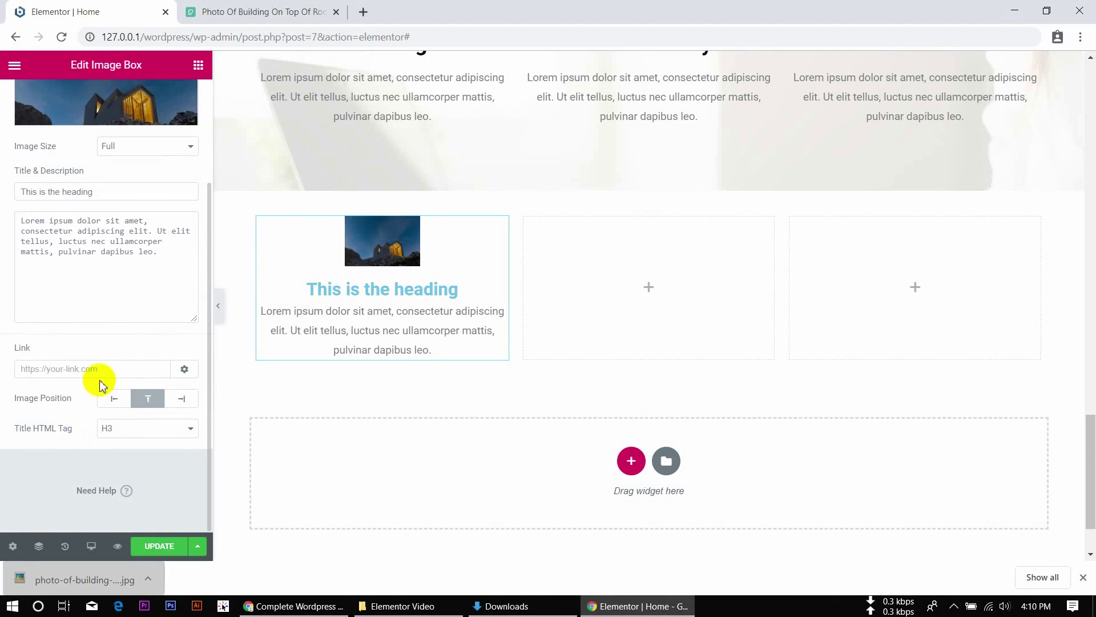
pyautogui.scroll(3, 100, 380)
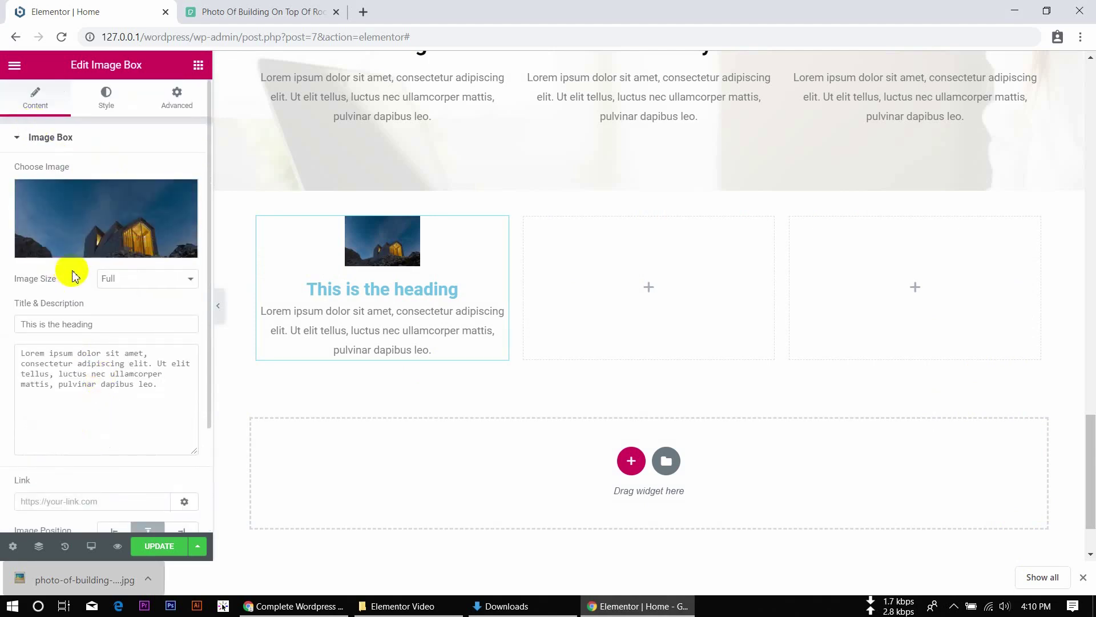
pyautogui.click(147, 278)
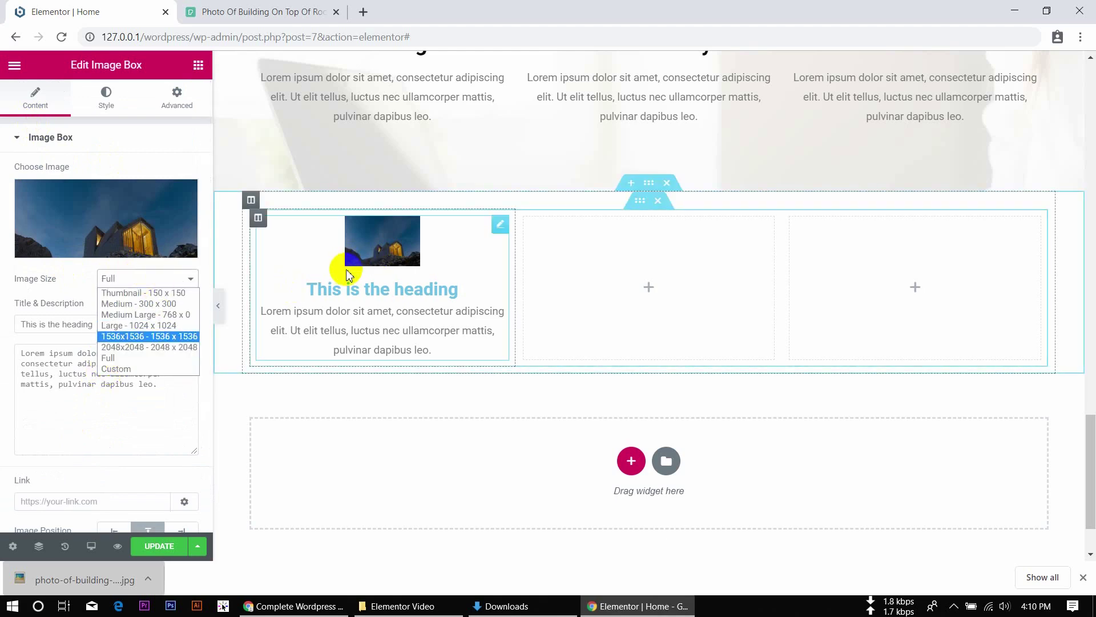
pyautogui.click(57, 348)
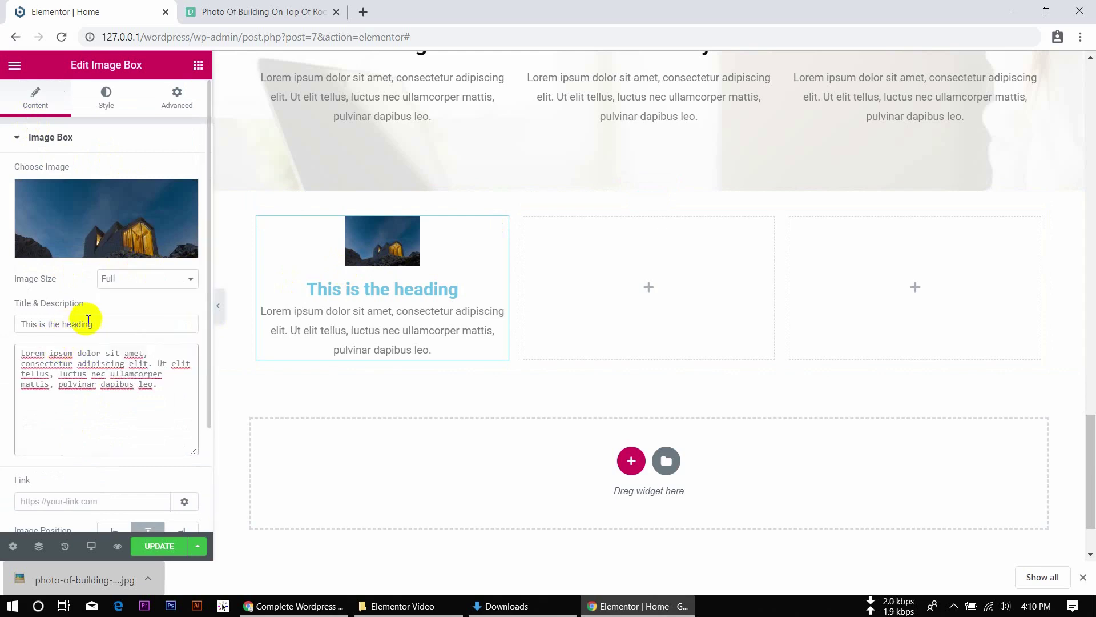
pyautogui.click(80, 420)
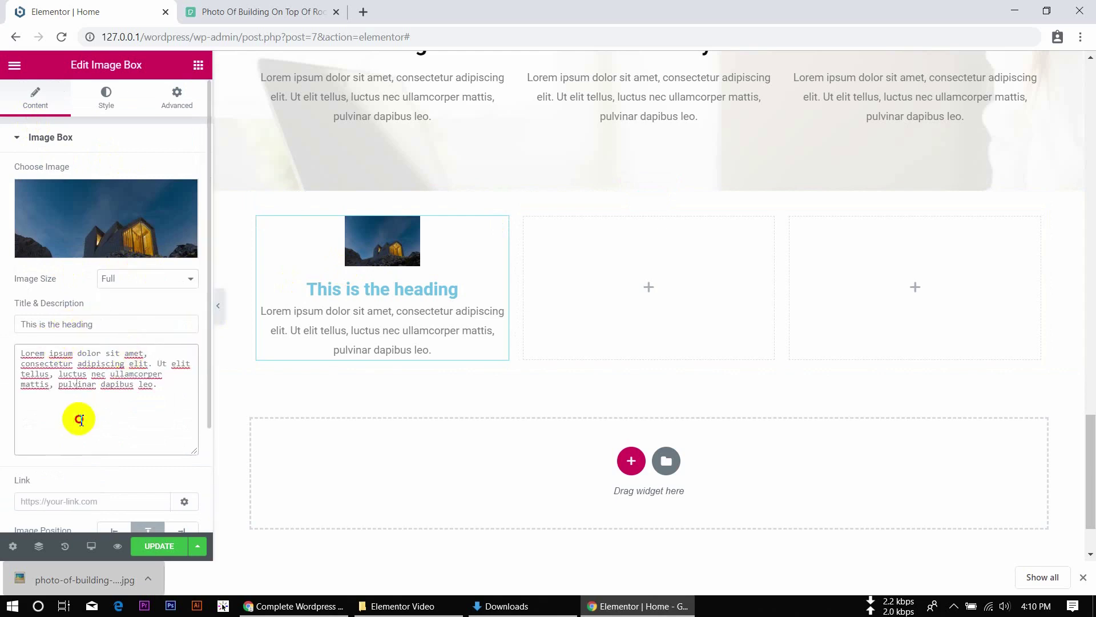
# Step: Set the image box's link to the placeholder #
pyautogui.scroll(-3, 82, 419)
pyautogui.click(73, 375)
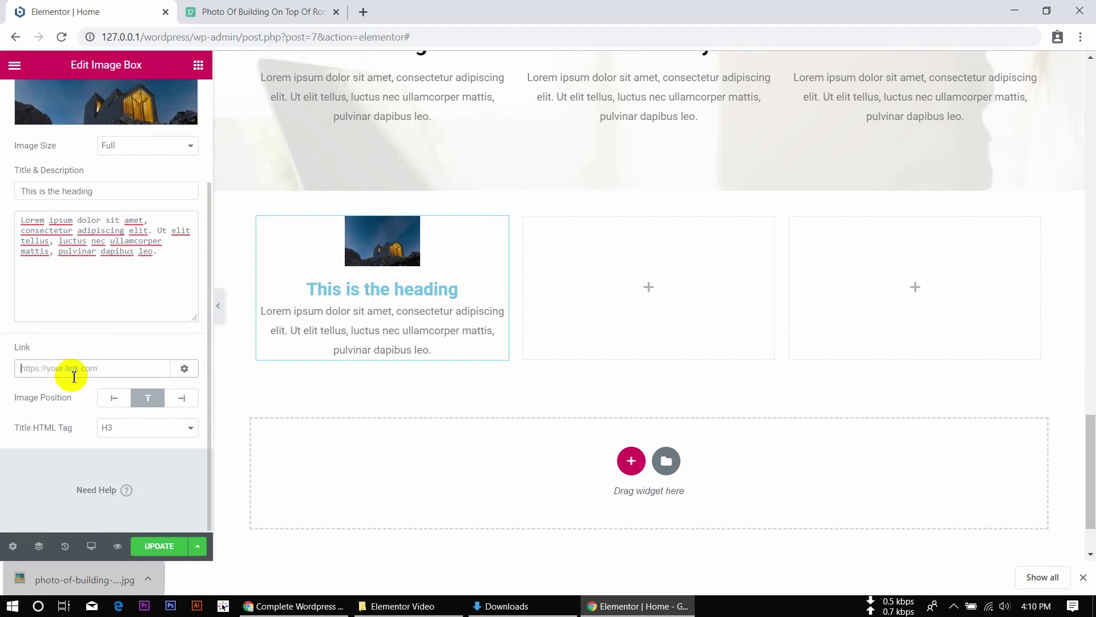
pyautogui.write('#')
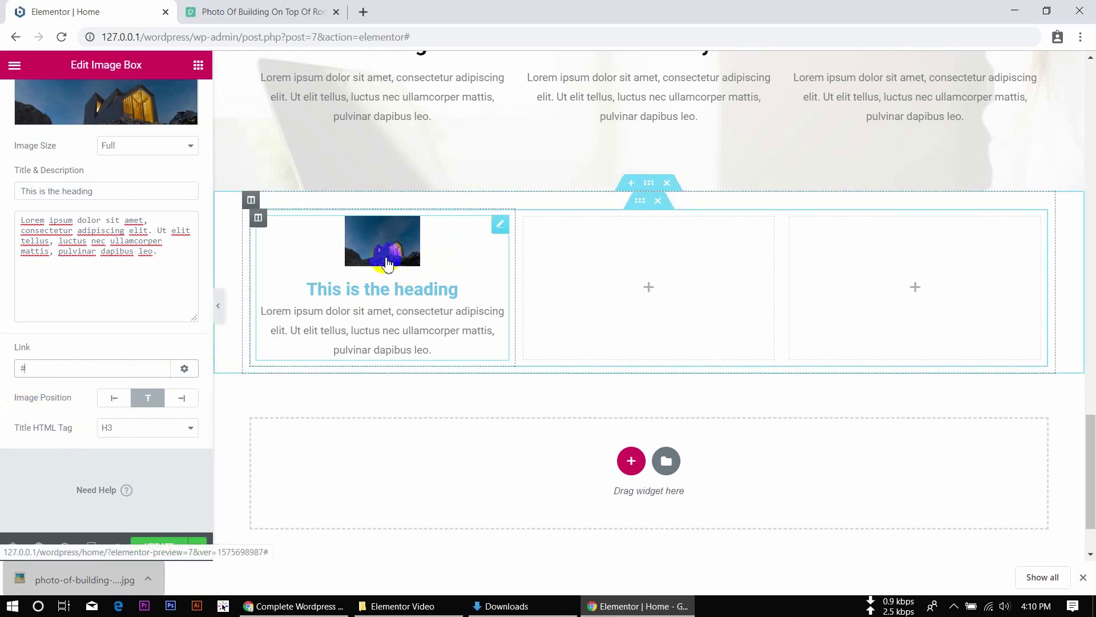
# Step: Try the Left and Right image positions on the image box and set it back to Top
pyautogui.scroll(3, 387, 264)
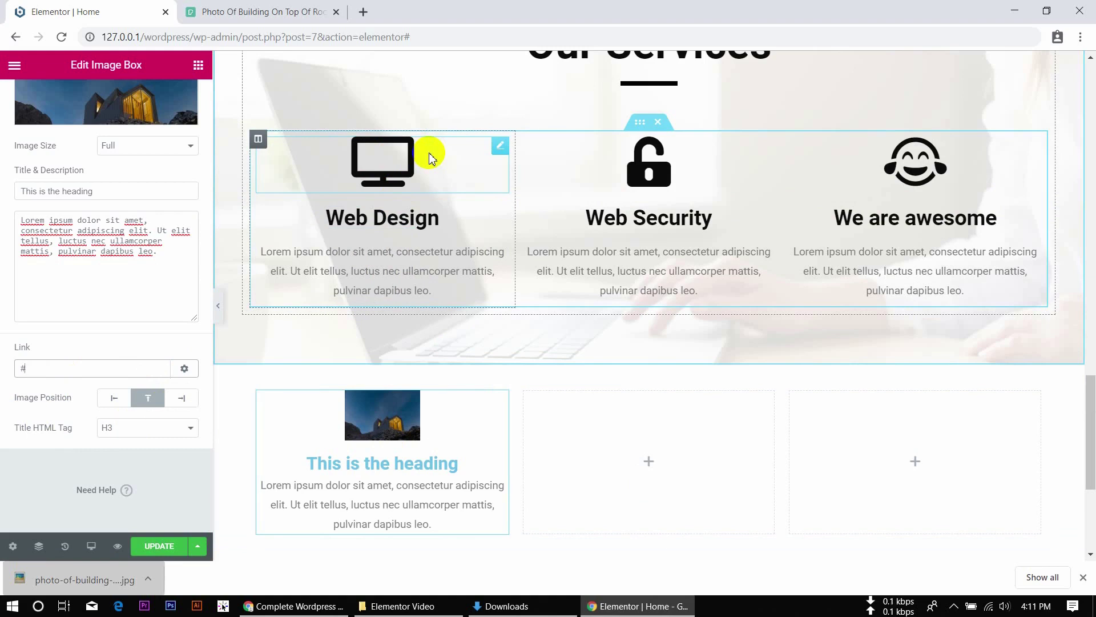
pyautogui.scroll(1, 369, 414)
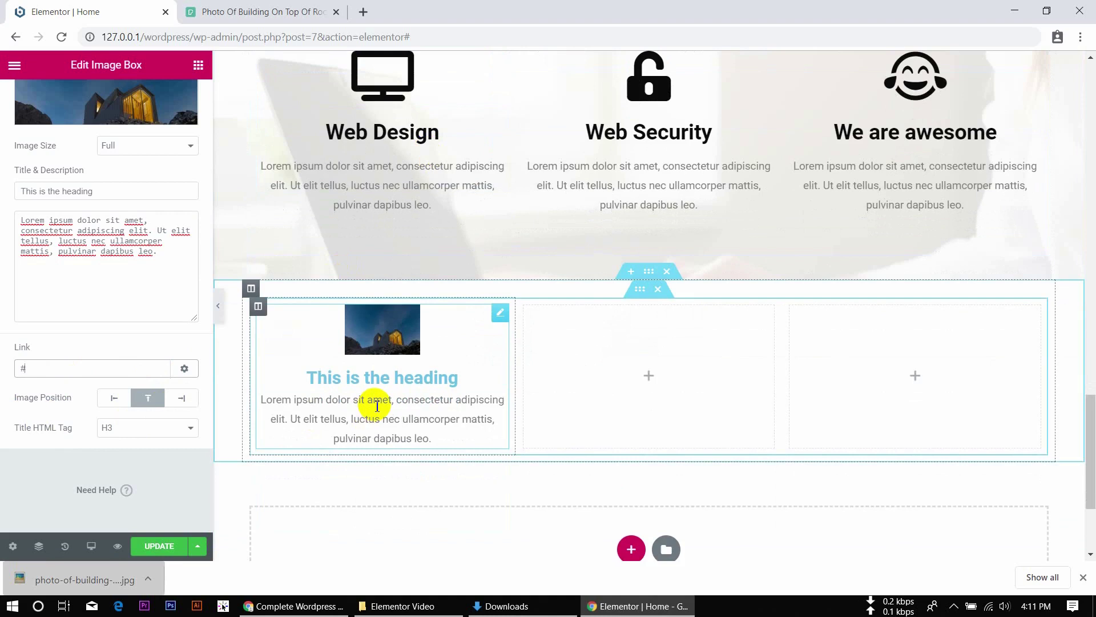
pyautogui.scroll(1, 158, 140)
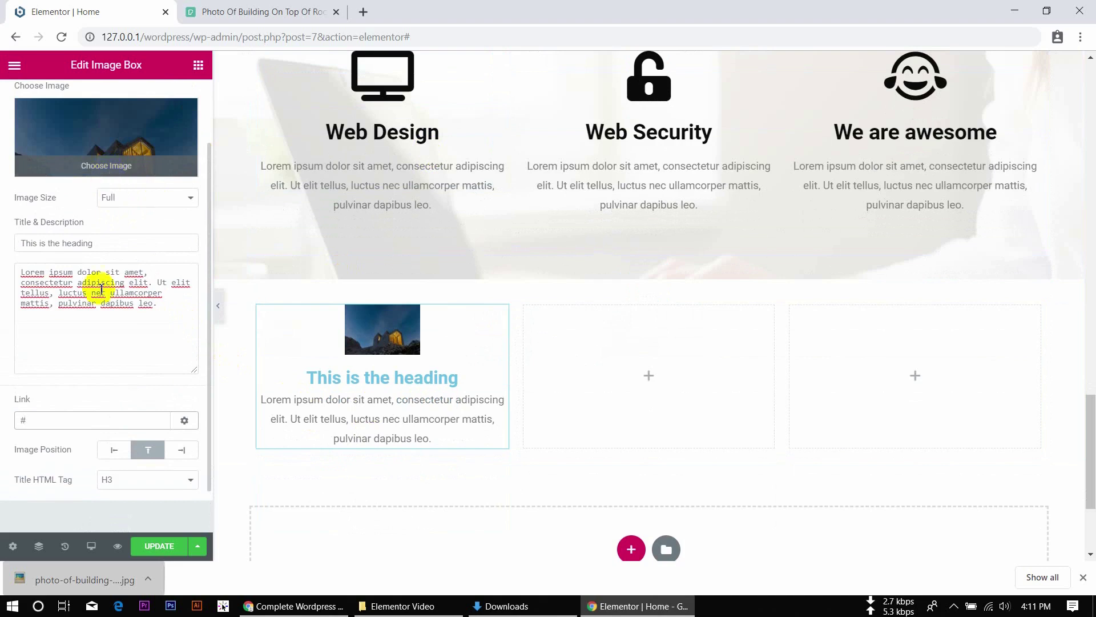
pyautogui.scroll(-1, 108, 420)
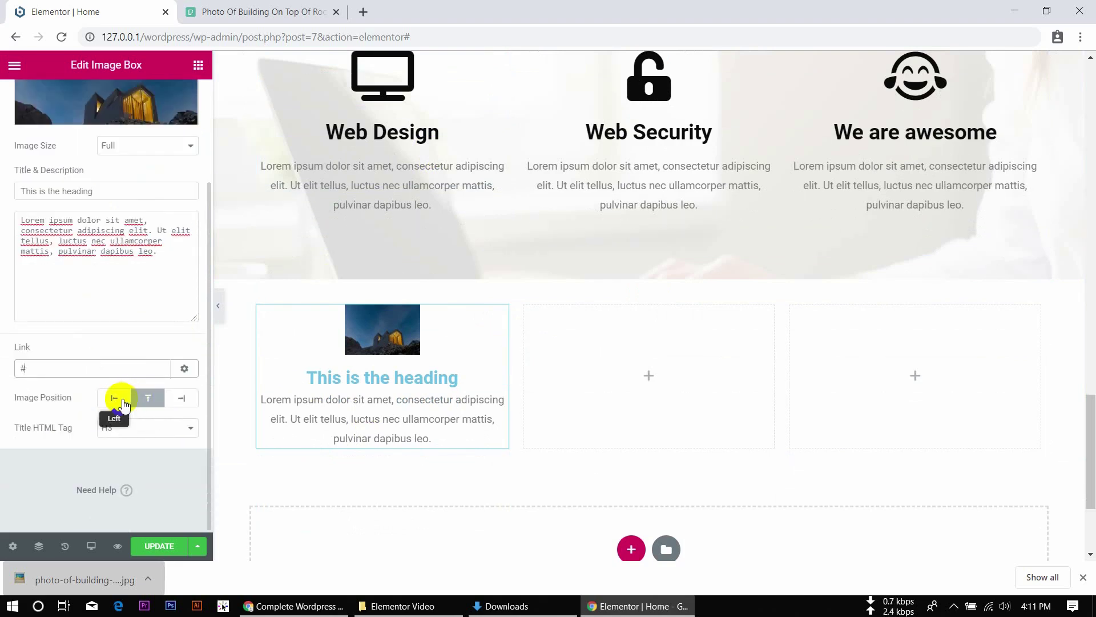
pyautogui.click(122, 402)
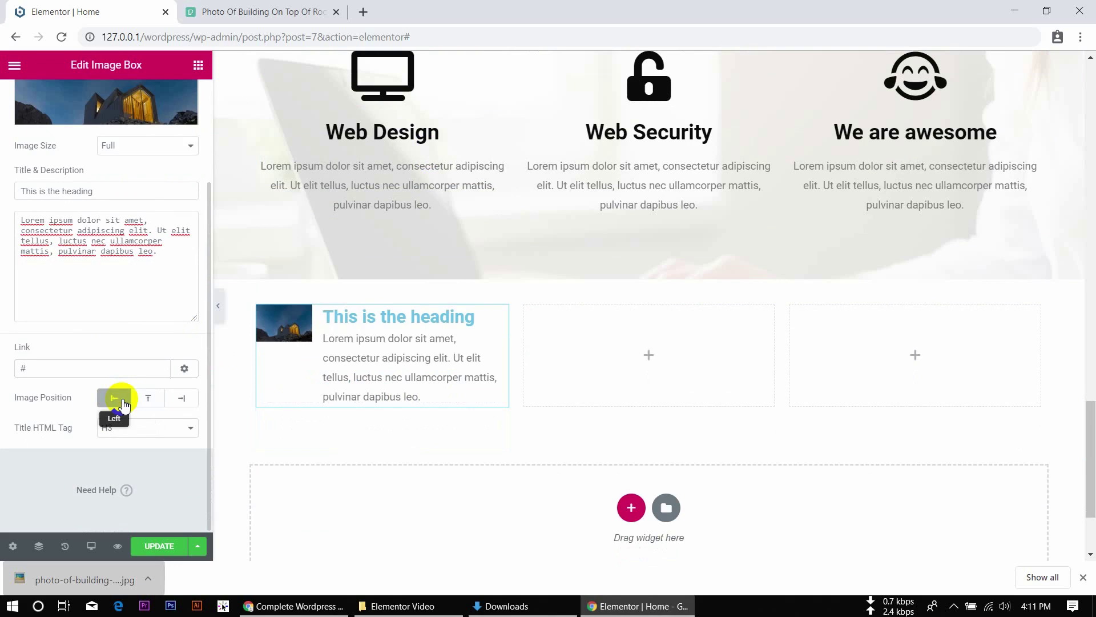
pyautogui.click(190, 402)
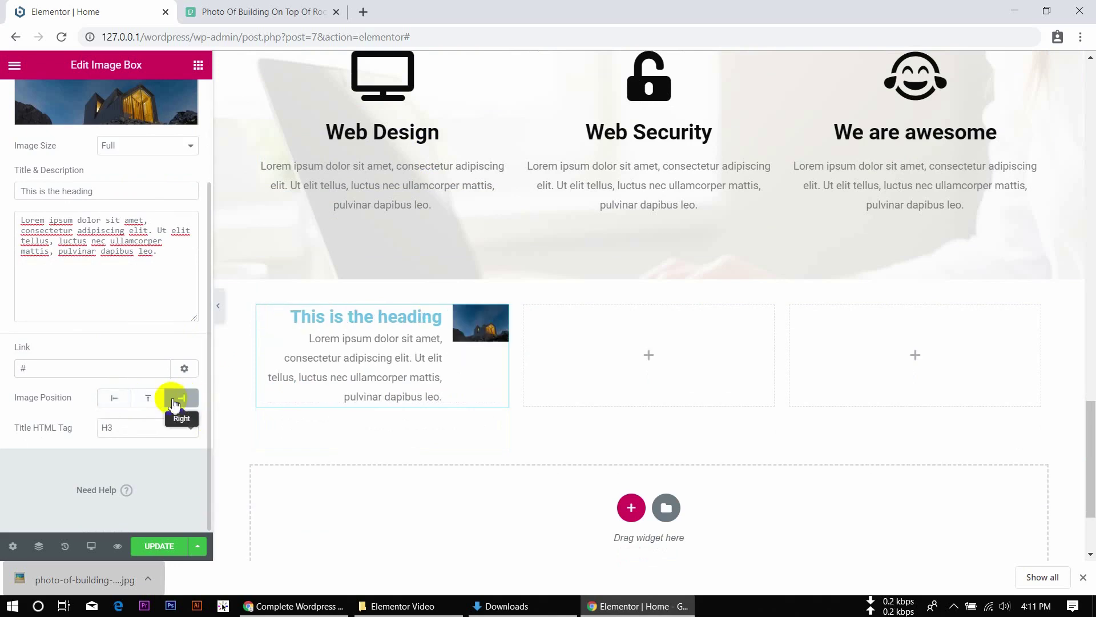
pyautogui.click(151, 401)
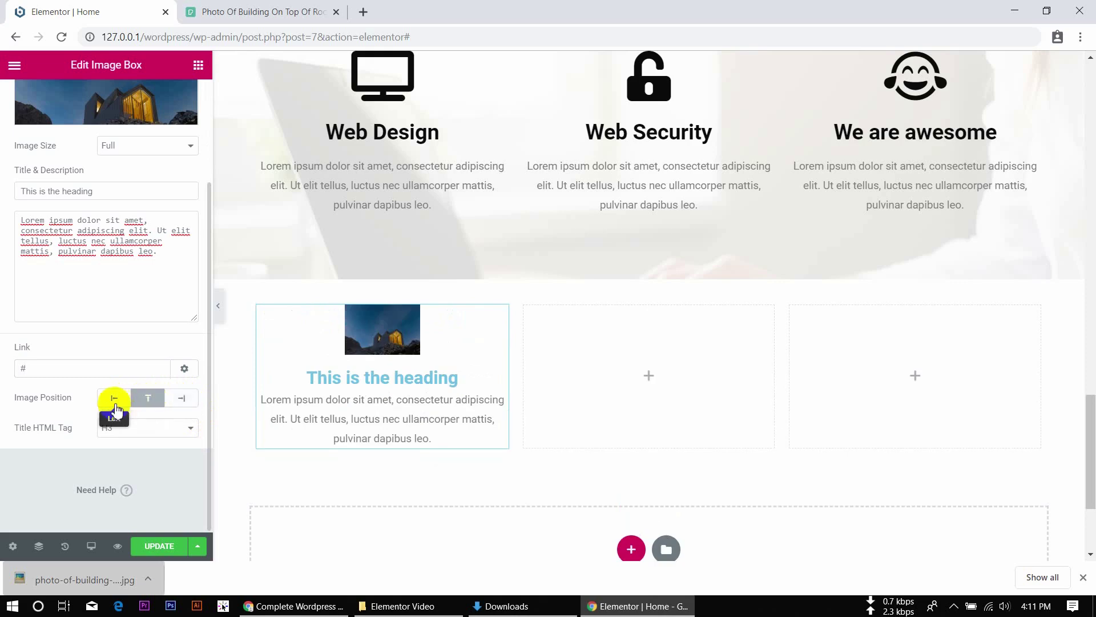
pyautogui.click(115, 405)
pyautogui.click(148, 401)
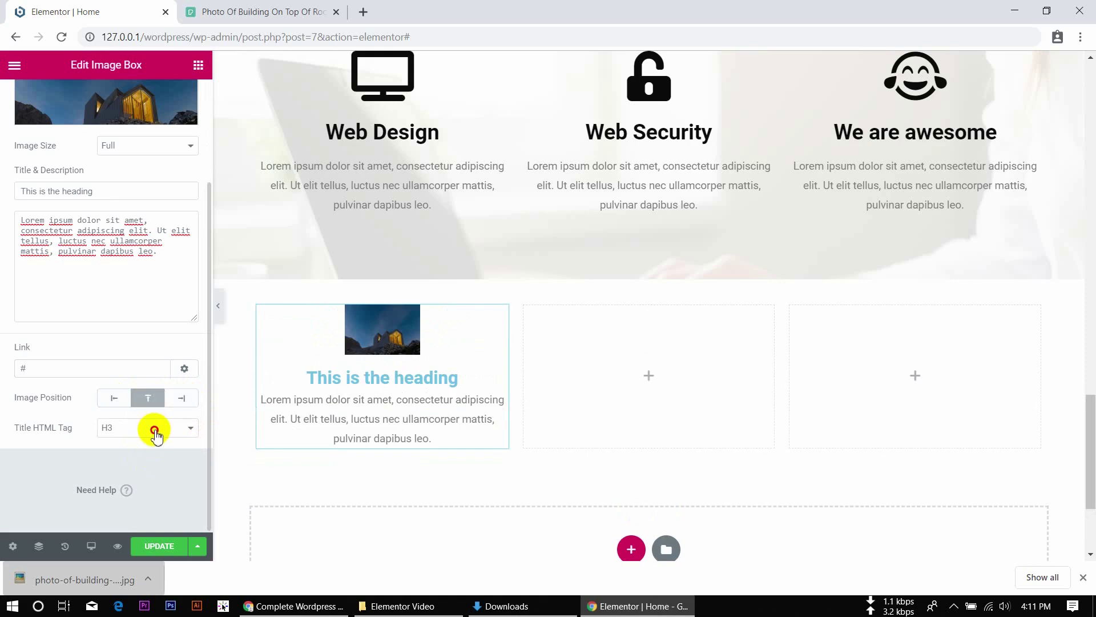
# Step: Try H4 as the image box's title HTML tag and set it back to H3
pyautogui.click(154, 429)
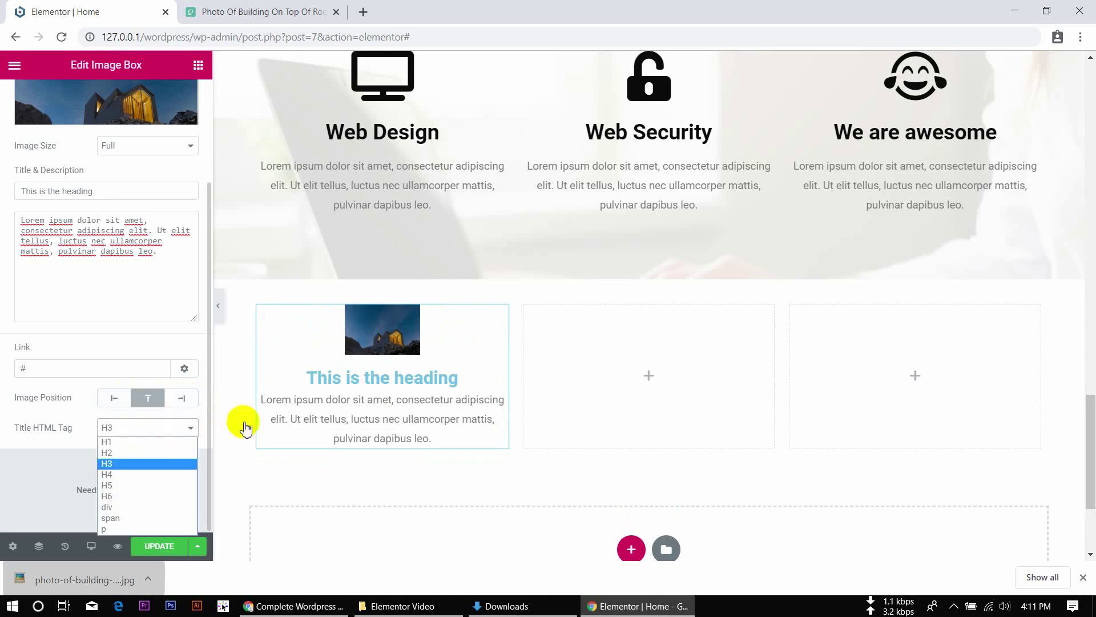
pyautogui.click(136, 481)
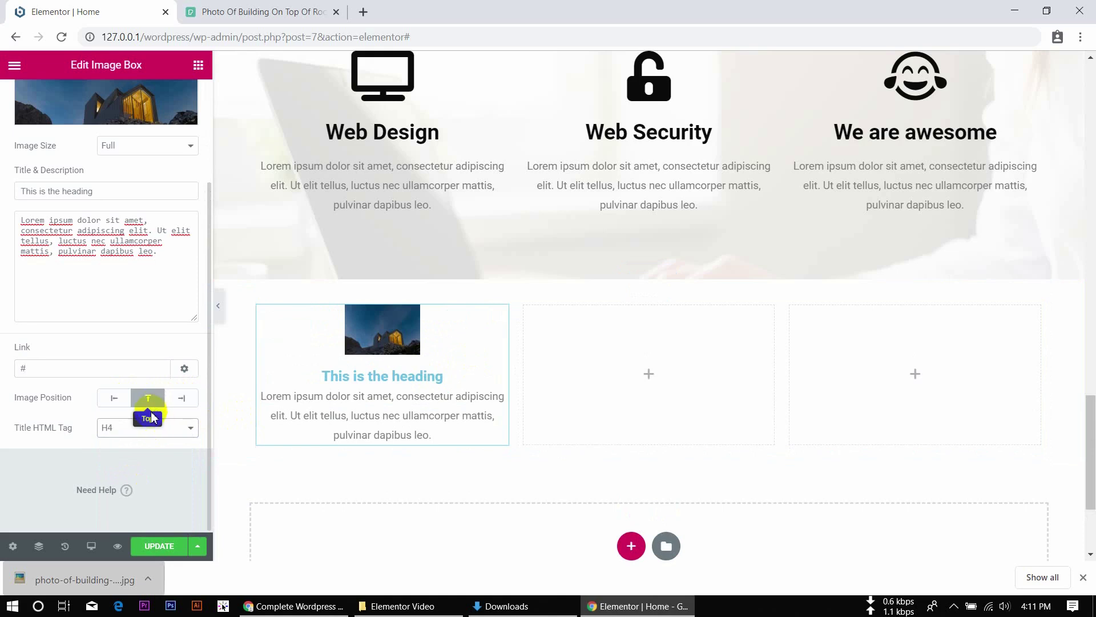
pyautogui.click(150, 429)
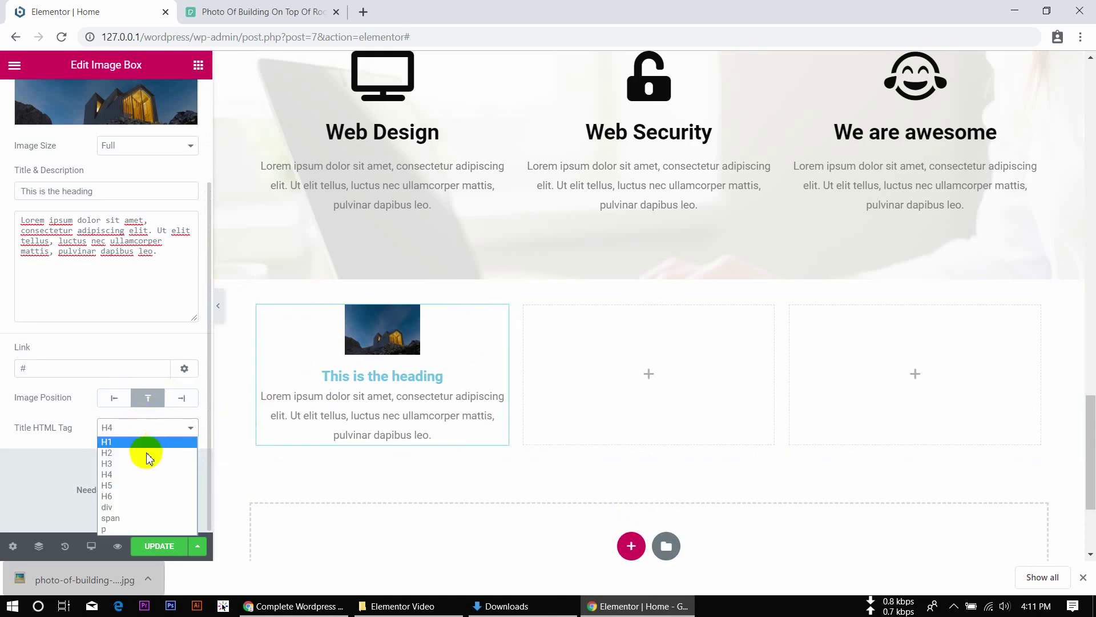
pyautogui.click(144, 469)
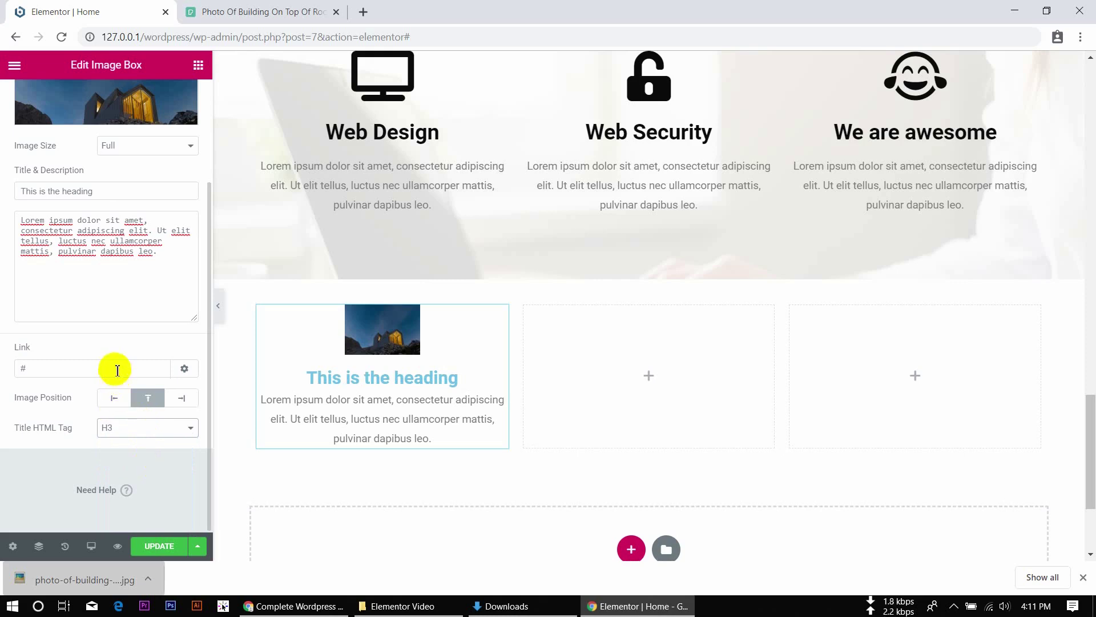
# Step: In the image box's image styling, set the spacing to 14 and the width to 100%
pyautogui.scroll(3, 137, 342)
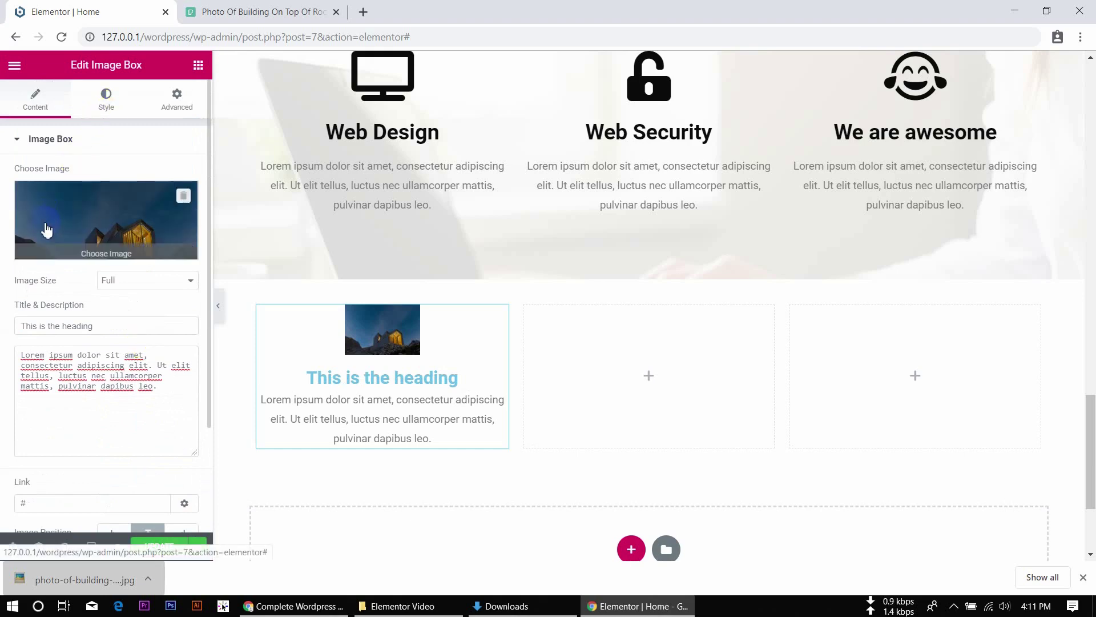
pyautogui.scroll(-2, 43, 221)
pyautogui.scroll(3, 43, 225)
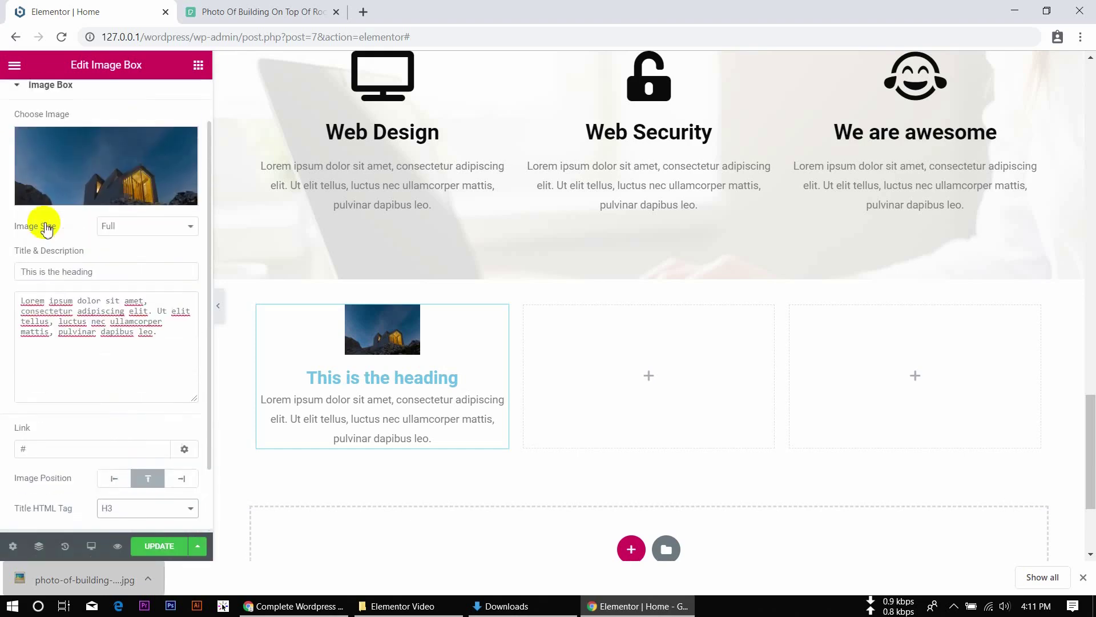
pyautogui.click(108, 98)
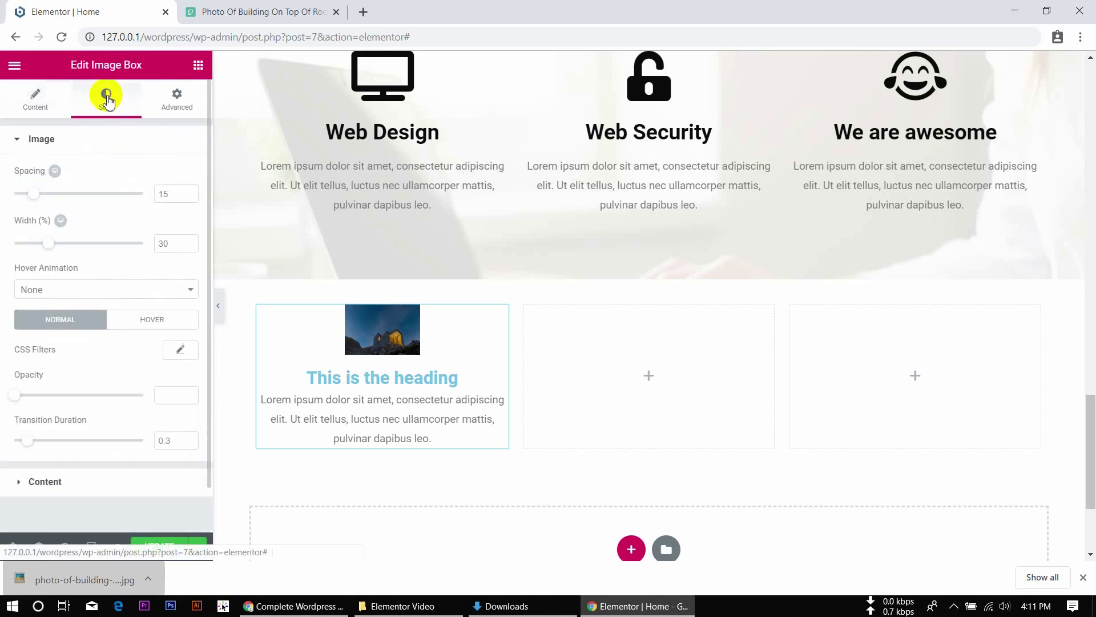
pyautogui.click(21, 142)
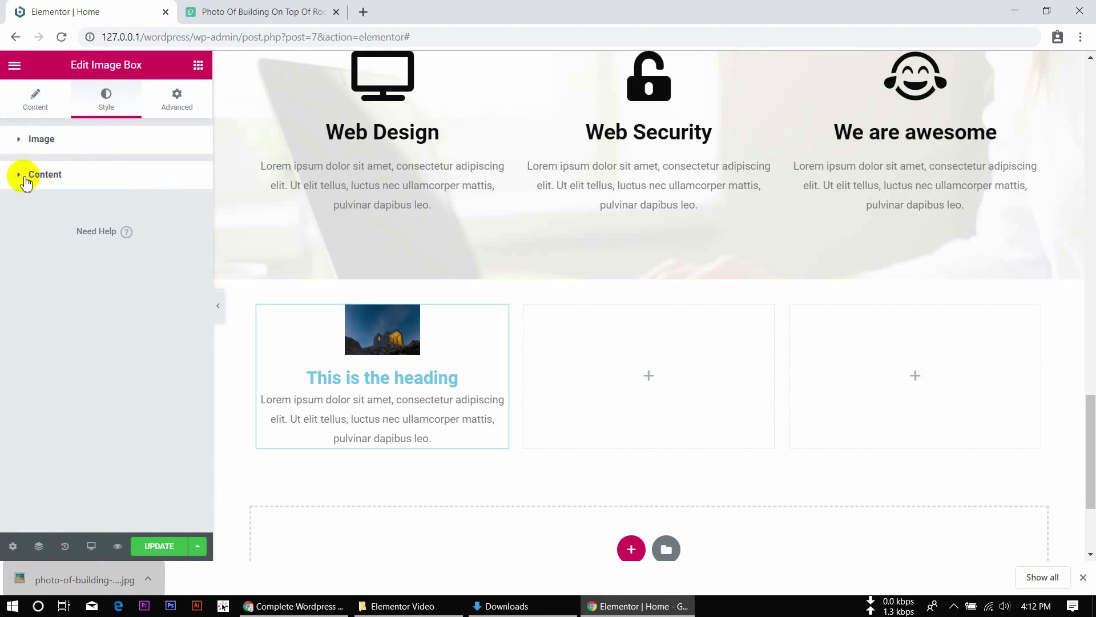
pyautogui.click(23, 140)
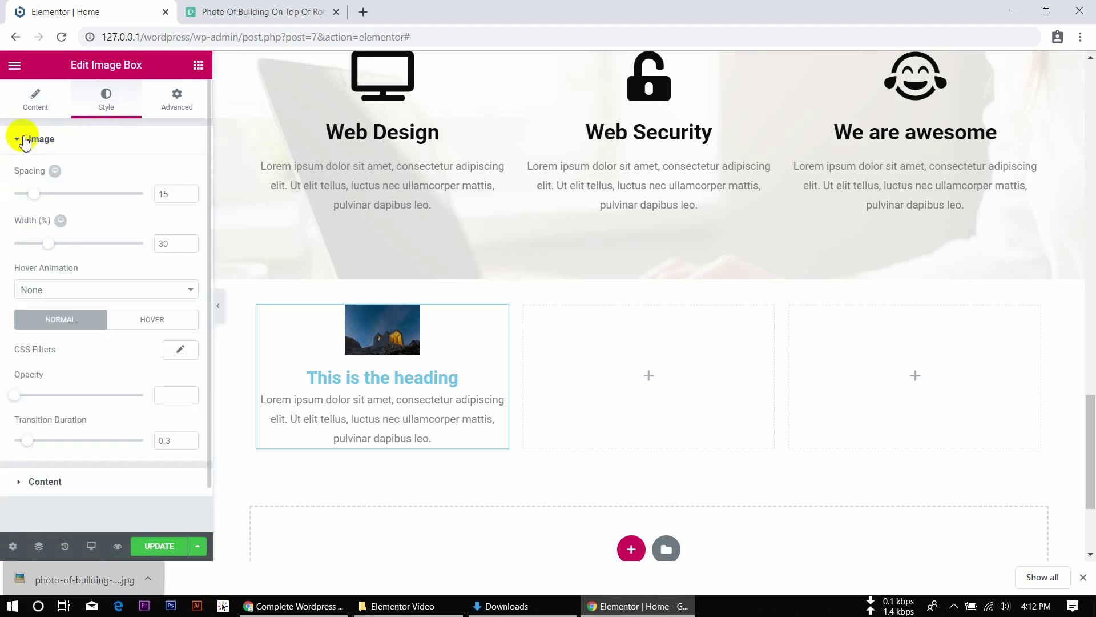
pyautogui.moveTo(37, 194)
pyautogui.mouseDown()
pyautogui.moveTo(142, 183)
pyautogui.moveTo(36, 211)
pyautogui.mouseUp()
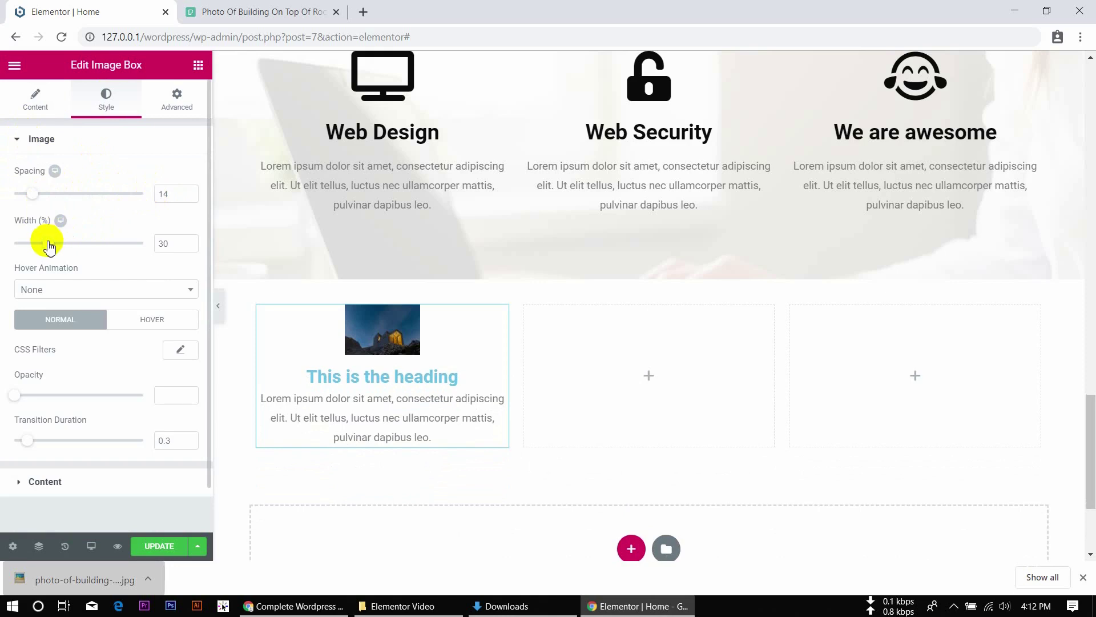
pyautogui.moveTo(44, 240); pyautogui.dragTo(223, 220)
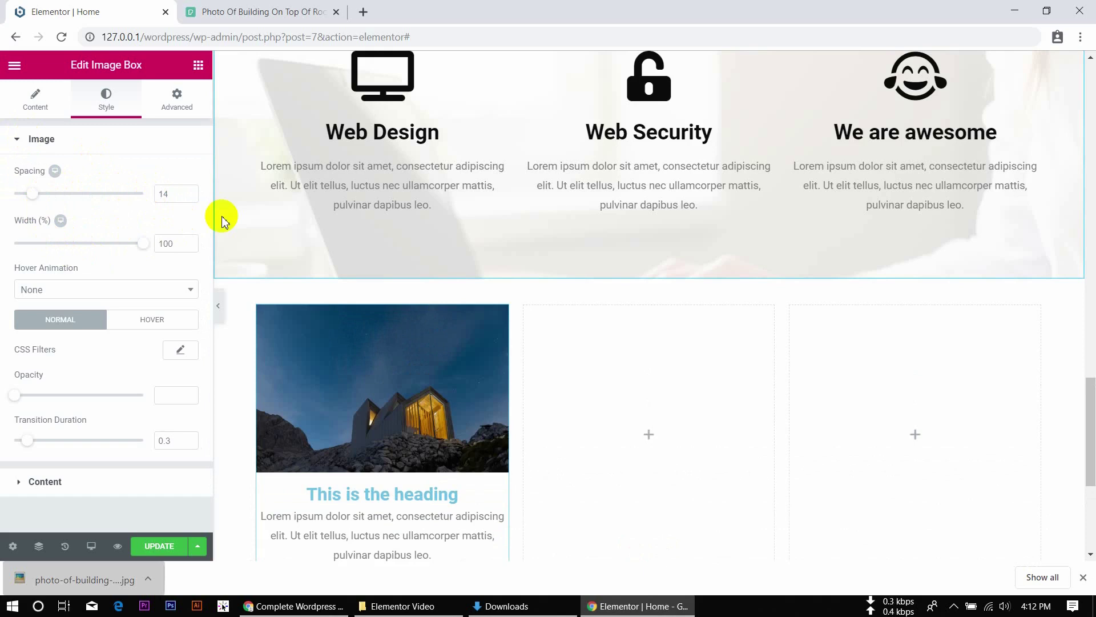
# Step: Try the Shrink, Pulse and Pulse Grow hover animations on the image and reset the animation to None
pyautogui.scroll(-1, 62, 306)
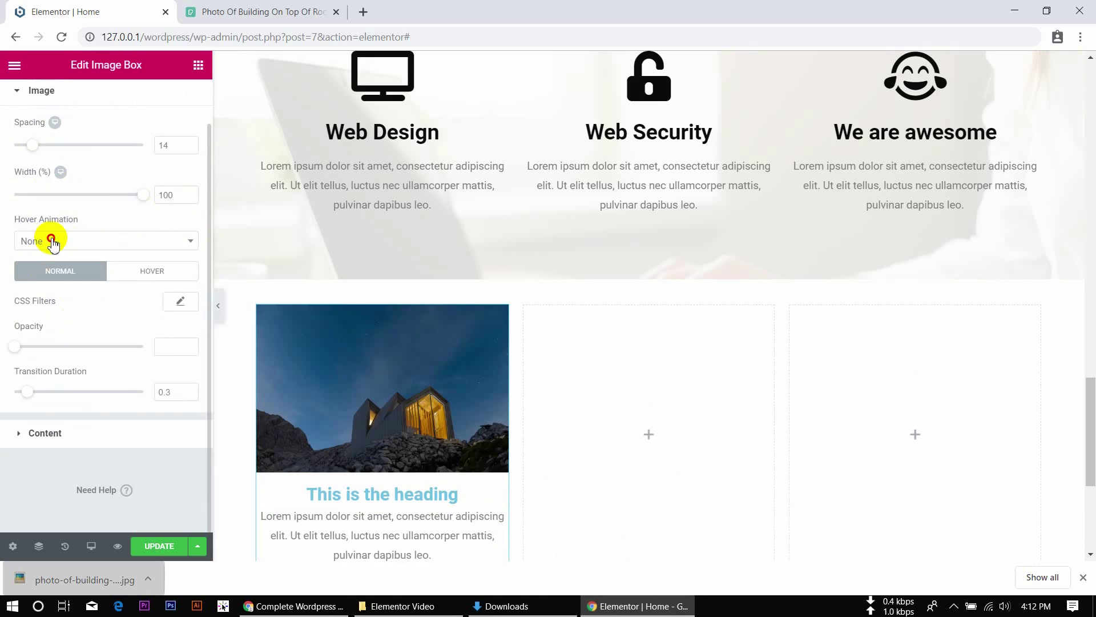
pyautogui.click(51, 240)
pyautogui.click(67, 301)
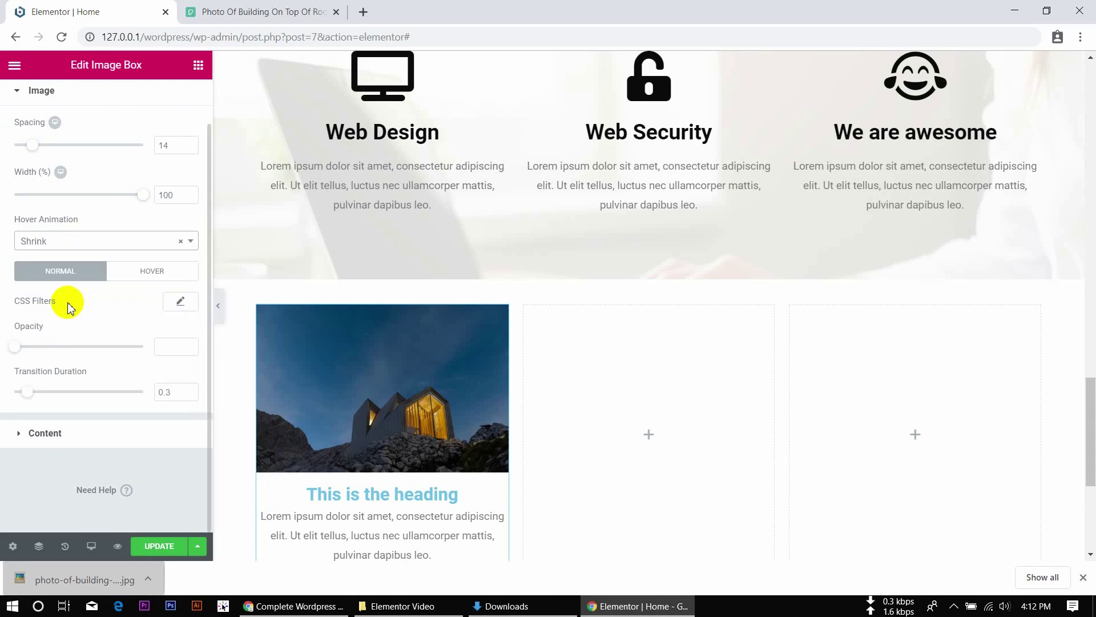
pyautogui.click(146, 253)
pyautogui.click(96, 315)
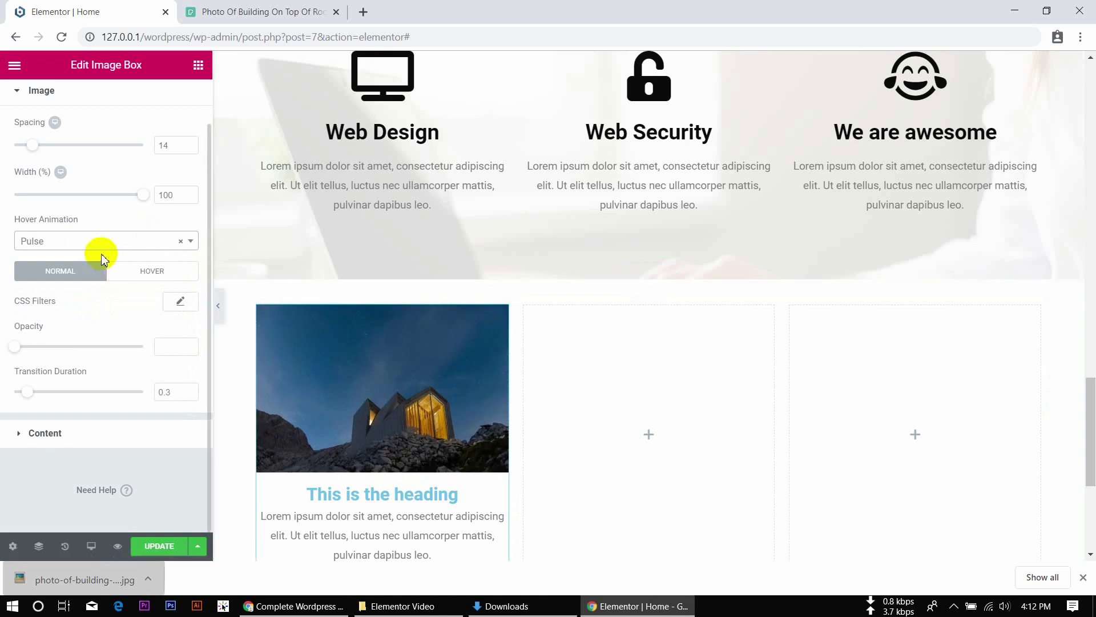
pyautogui.click(91, 240)
pyautogui.click(97, 337)
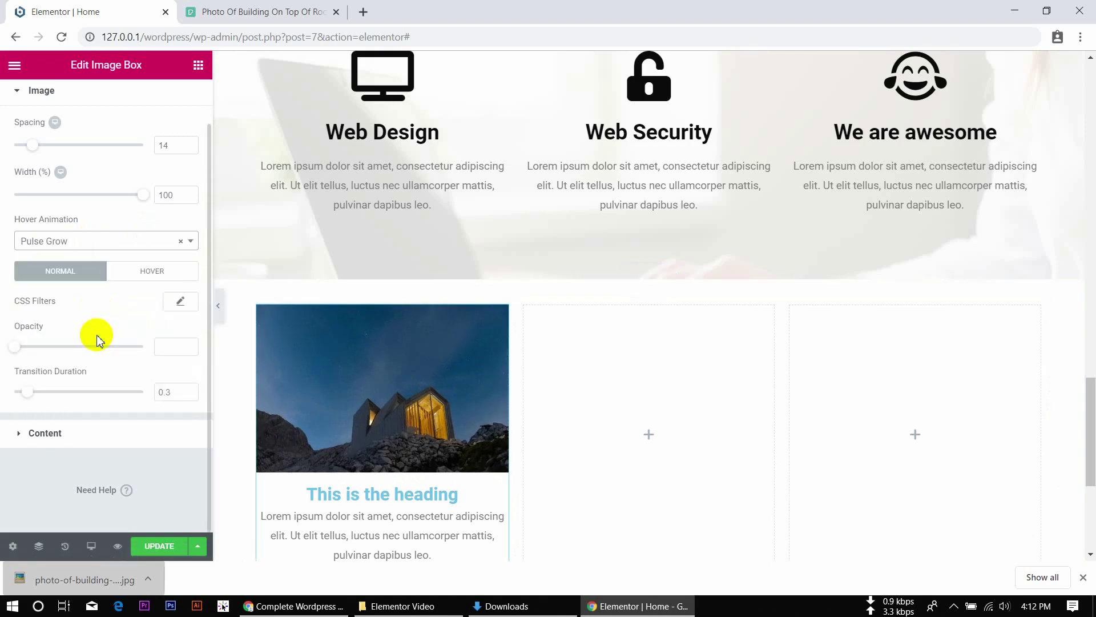
pyautogui.click(180, 242)
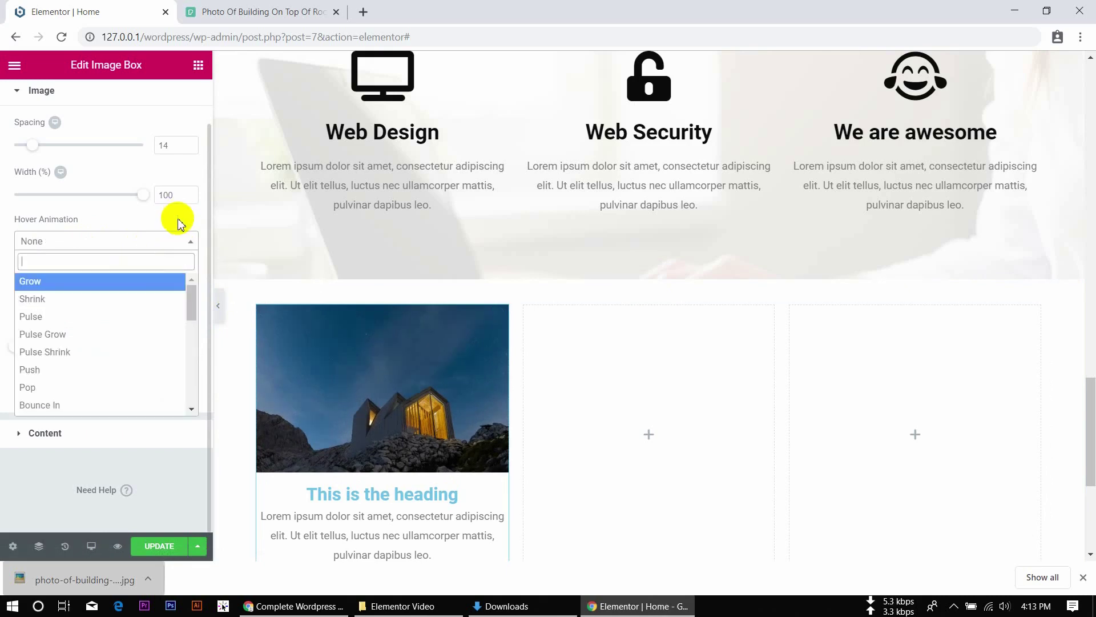
pyautogui.click(178, 221)
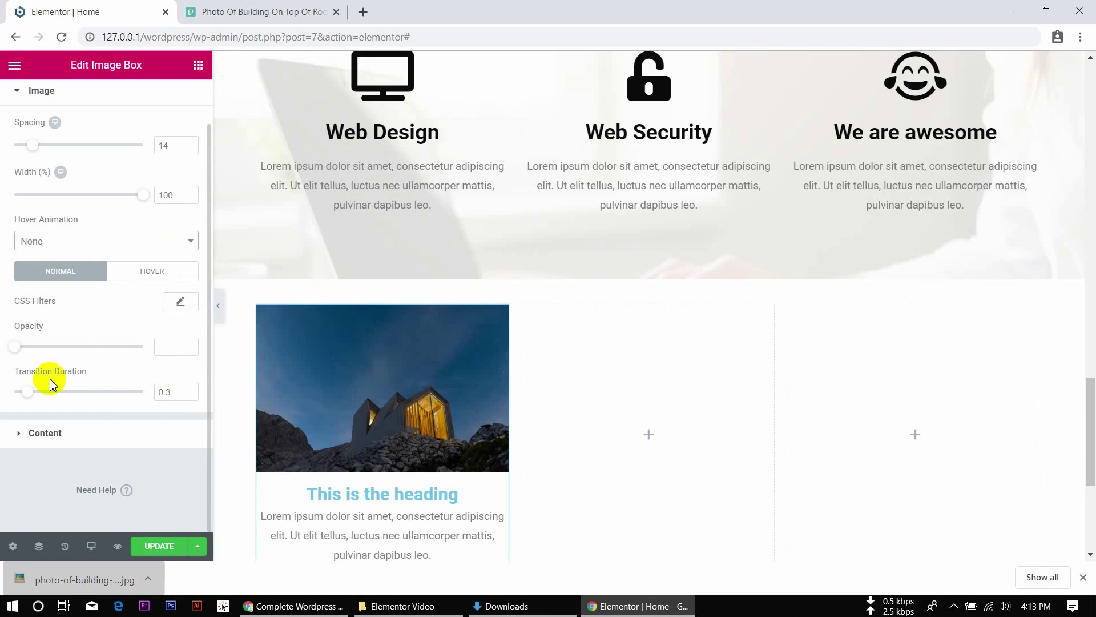
# Step: Try hover opacities of 0.24, 0.89 and 0.1 on the image and clear the opacity value
pyautogui.scroll(1, 50, 382)
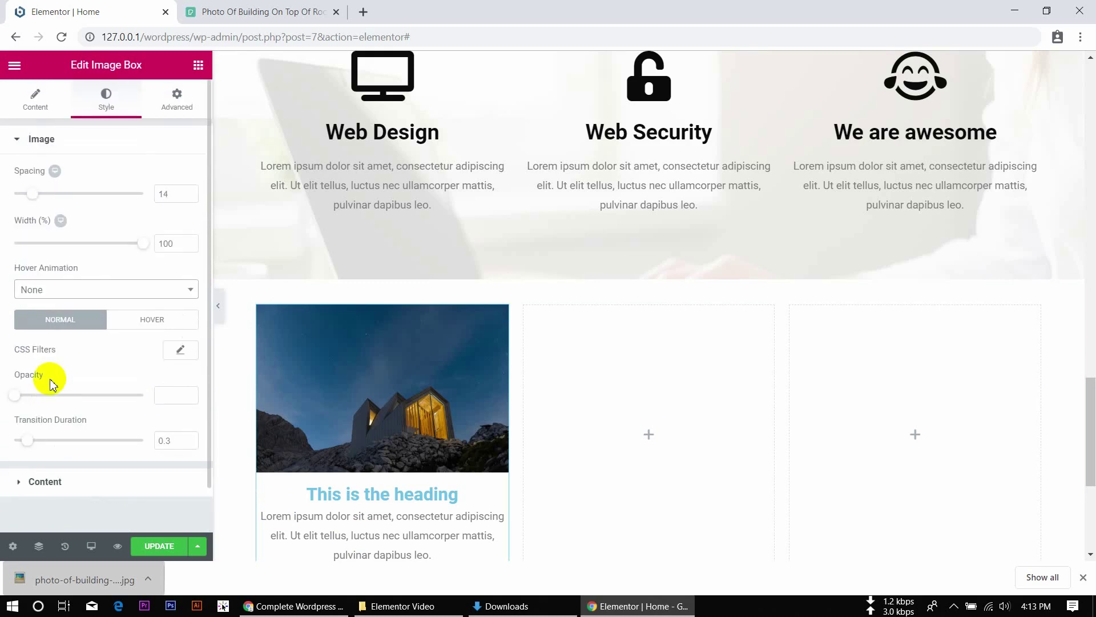
pyautogui.click(159, 319)
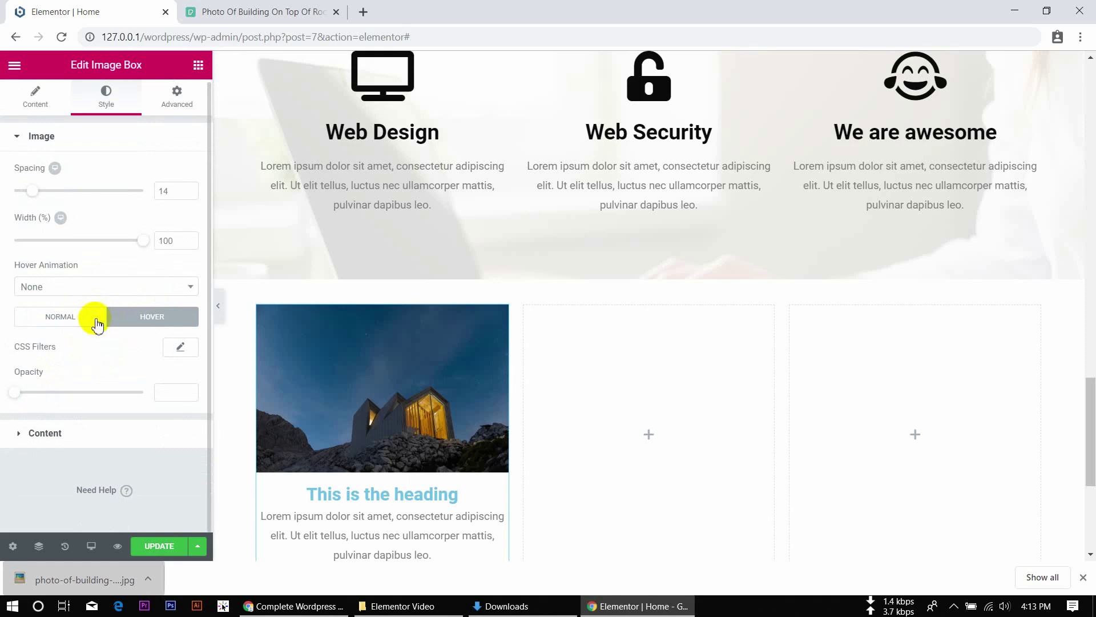
pyautogui.moveTo(13, 395); pyautogui.dragTo(37, 401)
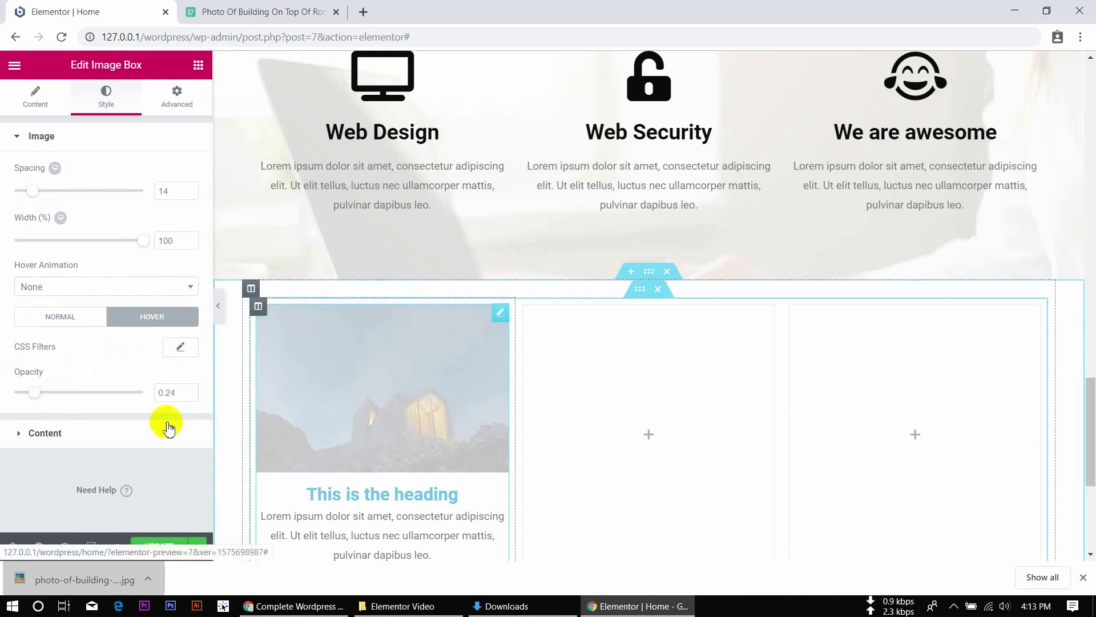
pyautogui.moveTo(35, 393); pyautogui.dragTo(126, 393)
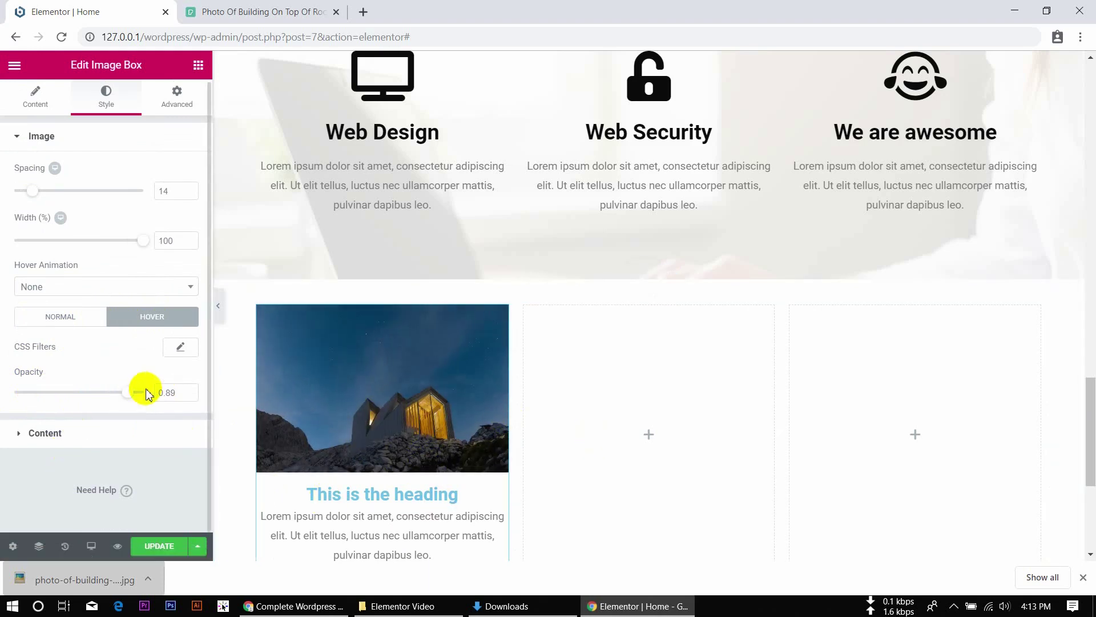
pyautogui.moveTo(131, 398); pyautogui.dragTo(12, 398)
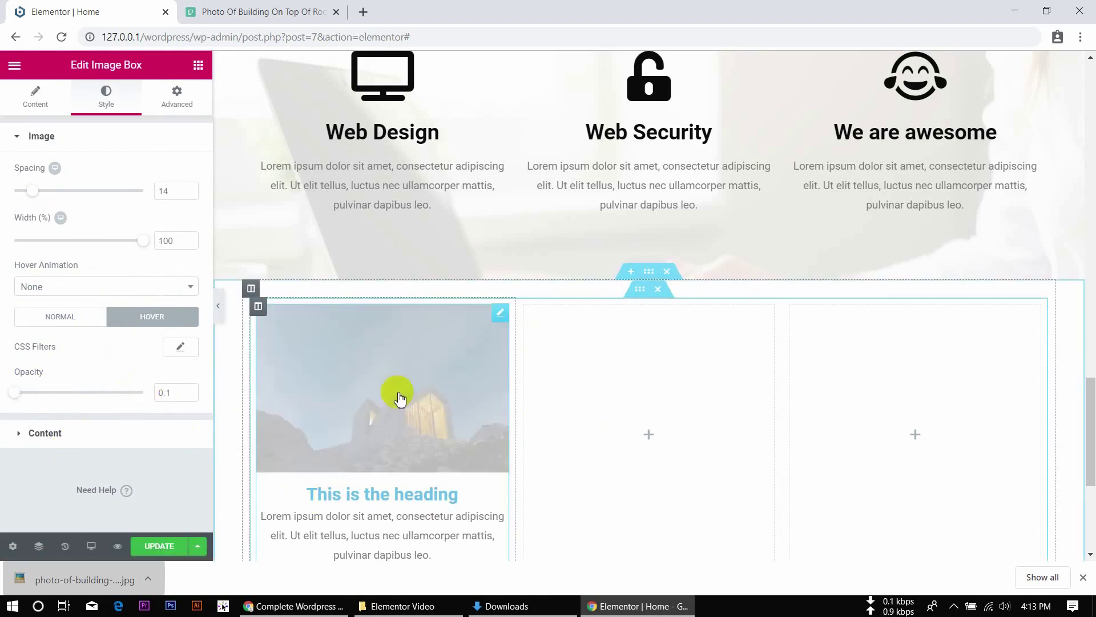
pyautogui.moveTo(166, 393); pyautogui.dragTo(62, 393)
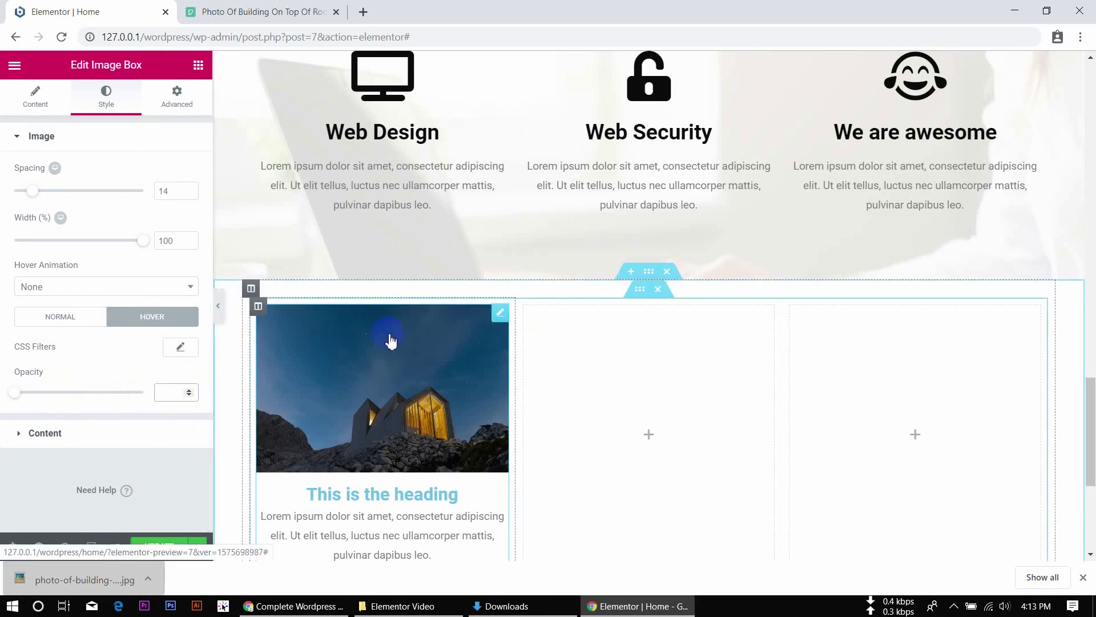
# Step: Set the vertical alignment of the image box's content to Middle
pyautogui.click(44, 434)
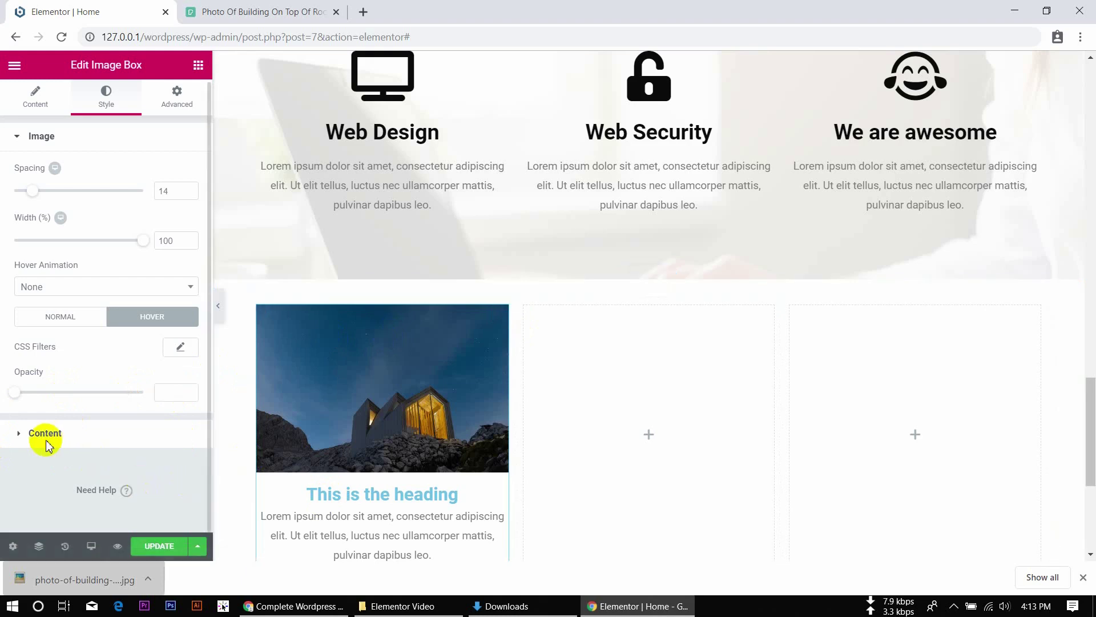
pyautogui.scroll(-1, 46, 446)
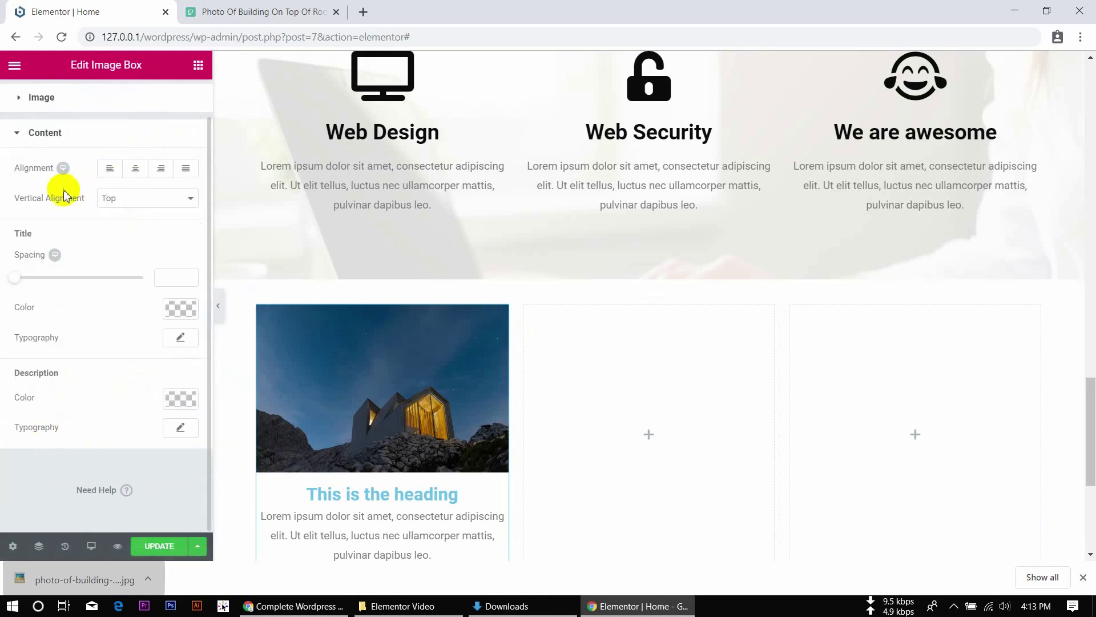
pyautogui.click(120, 199)
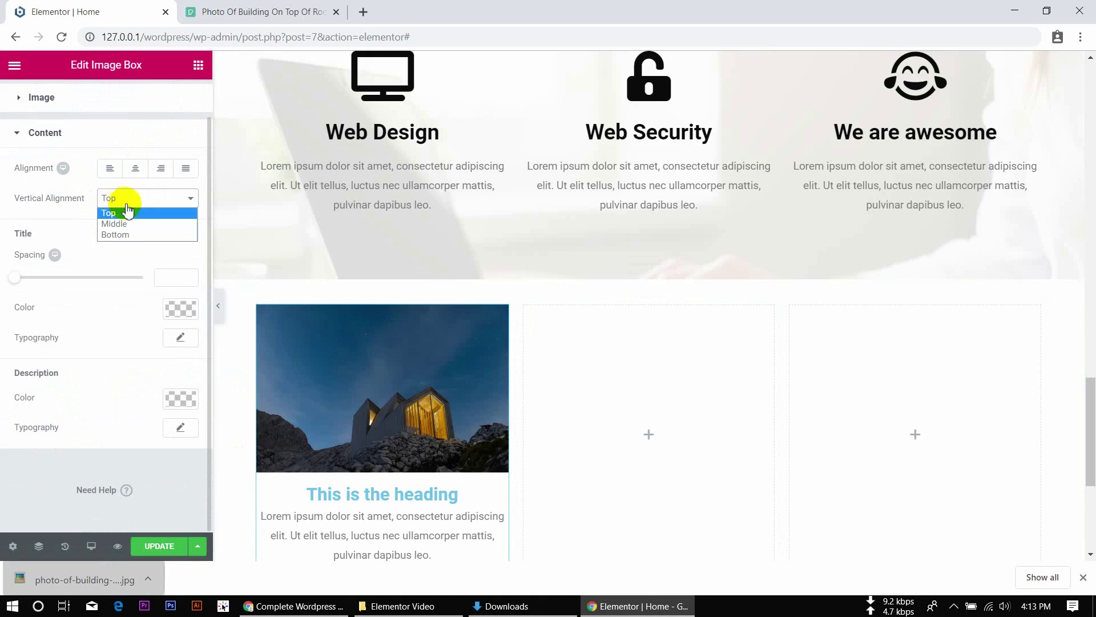
pyautogui.click(136, 226)
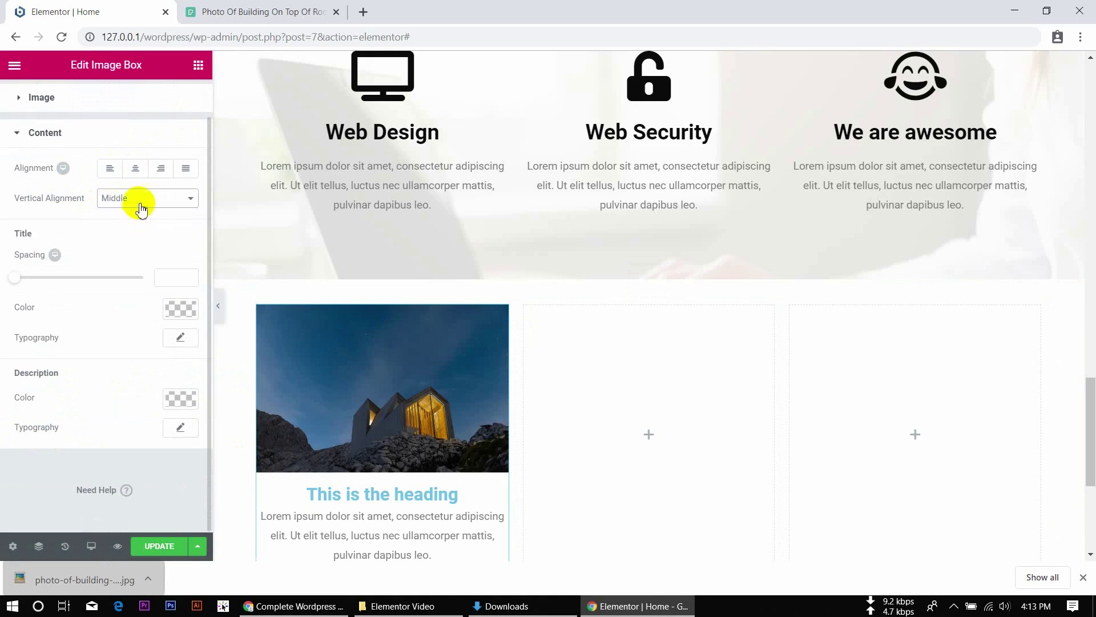
# Step: Set the vertical alignment of the image box's content to Top
pyautogui.click(139, 199)
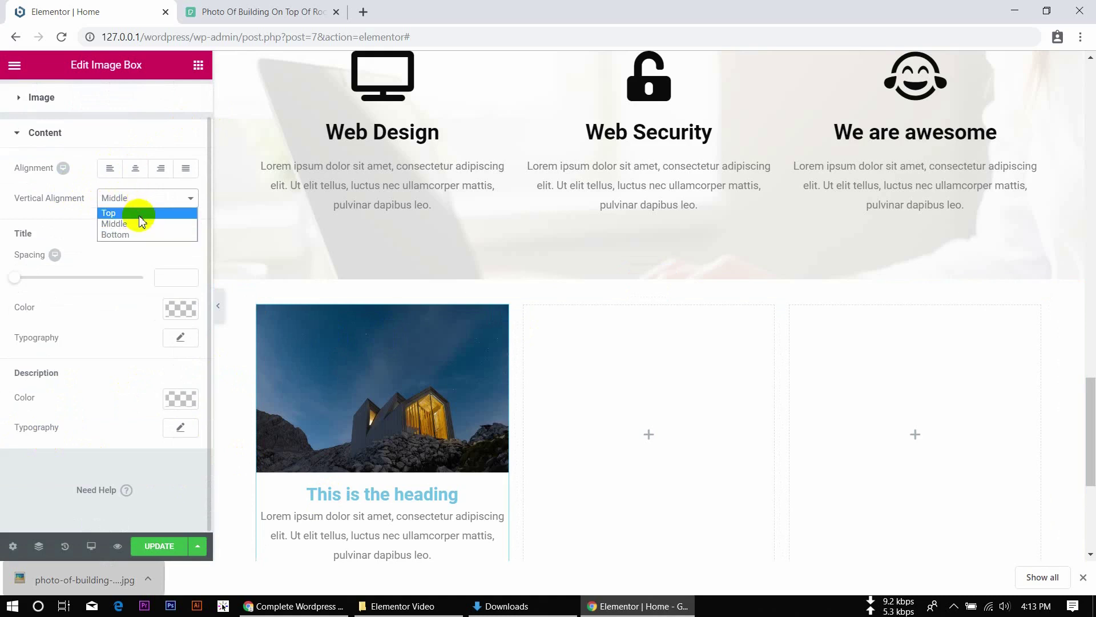
pyautogui.click(140, 216)
pyautogui.scroll(-2, 465, 387)
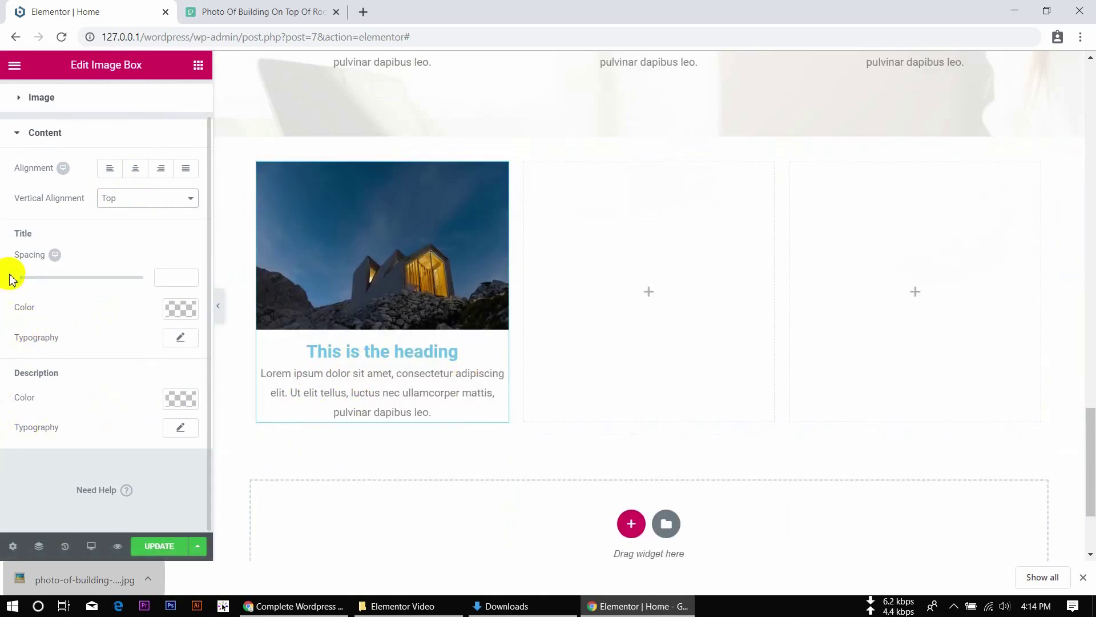
# Step: Try the Left, Right and Justified alignments on the image box's content and settle on Center
pyautogui.click(110, 169)
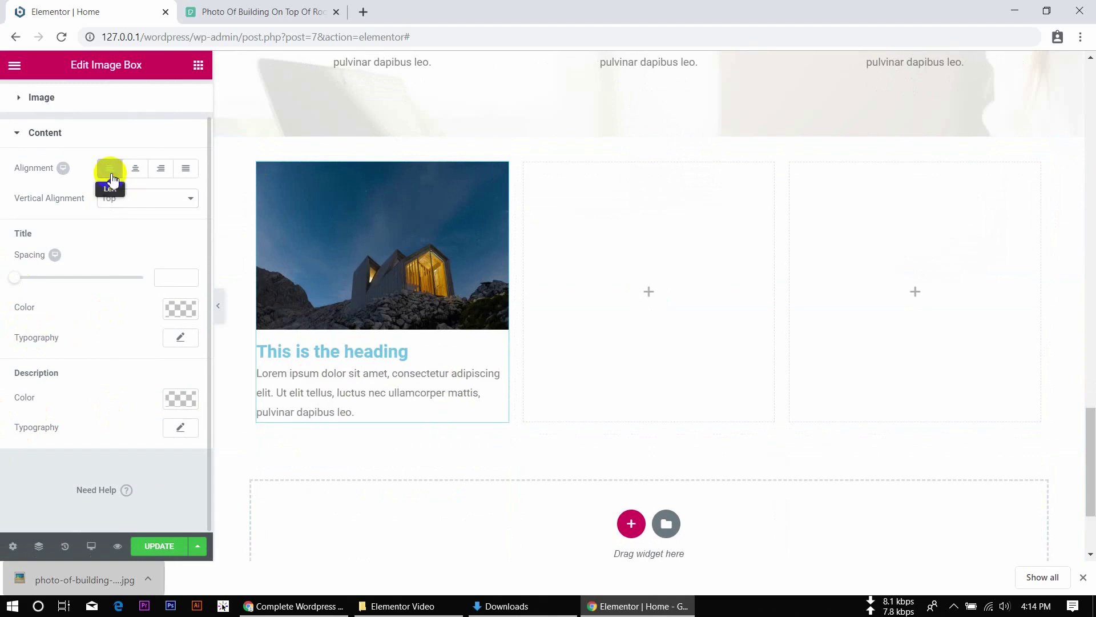
pyautogui.click(161, 169)
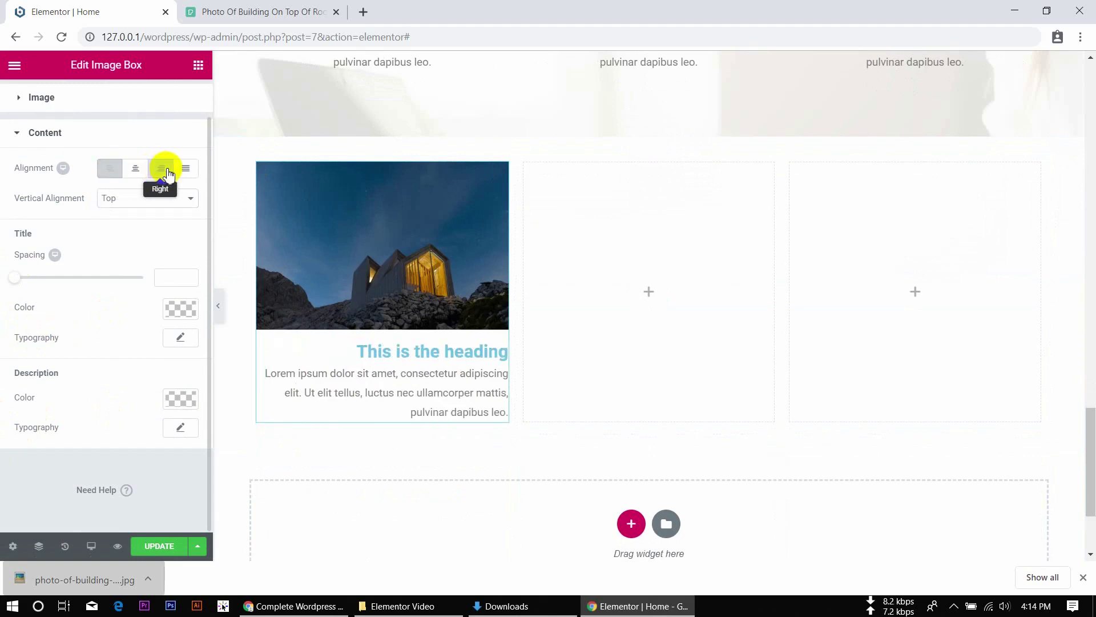
pyautogui.click(185, 170)
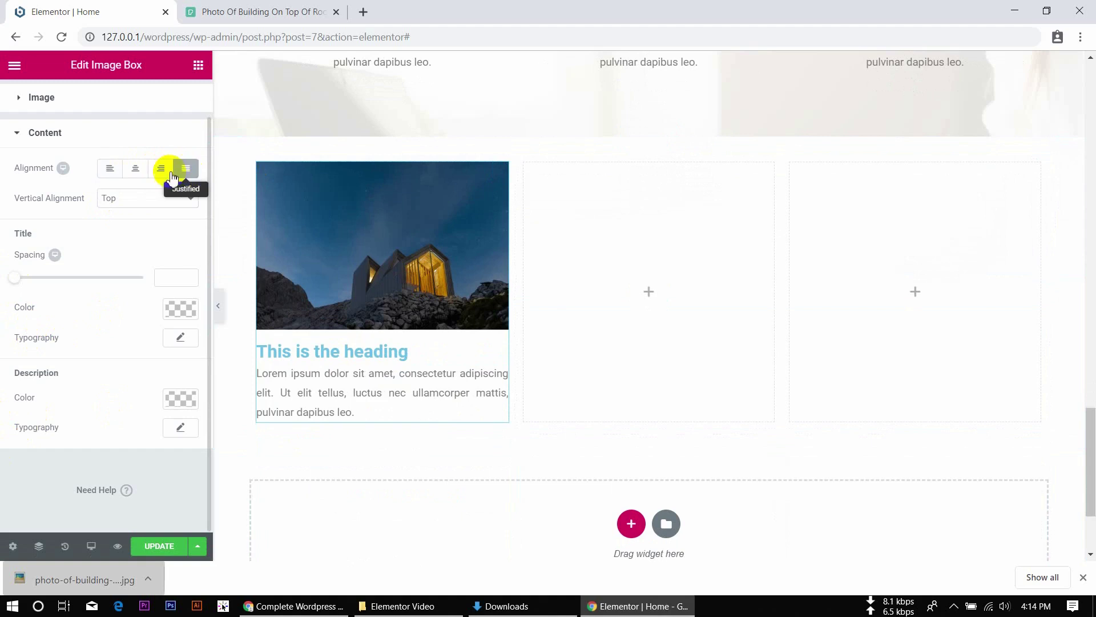
pyautogui.click(137, 169)
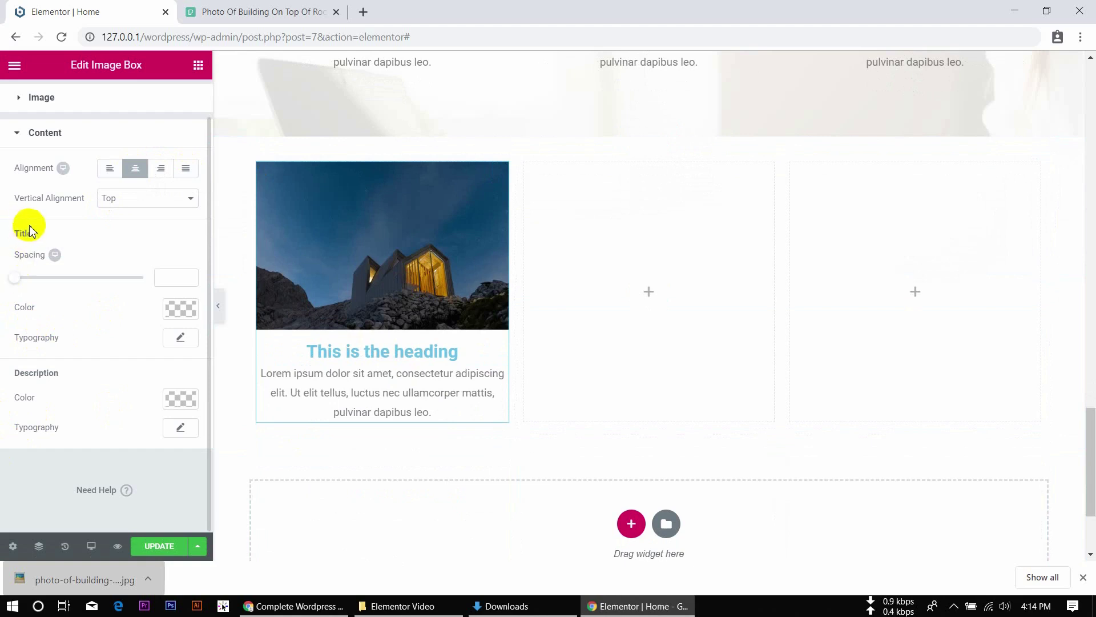
# Step: Try a small spacing below the image box's title and clear the spacing value
pyautogui.moveTo(15, 278)
pyautogui.mouseDown()
pyautogui.moveTo(84, 277)
pyautogui.moveTo(21, 283)
pyautogui.moveTo(27, 277)
pyautogui.mouseUp()
pyautogui.doubleClick(177, 277)
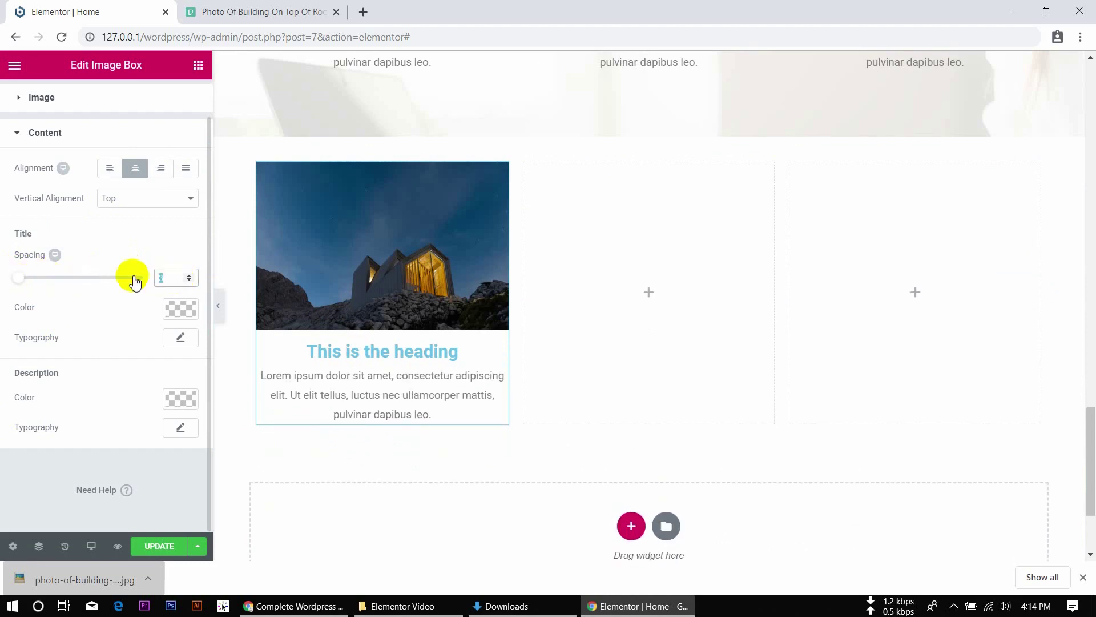
pyautogui.press('BackSpace')
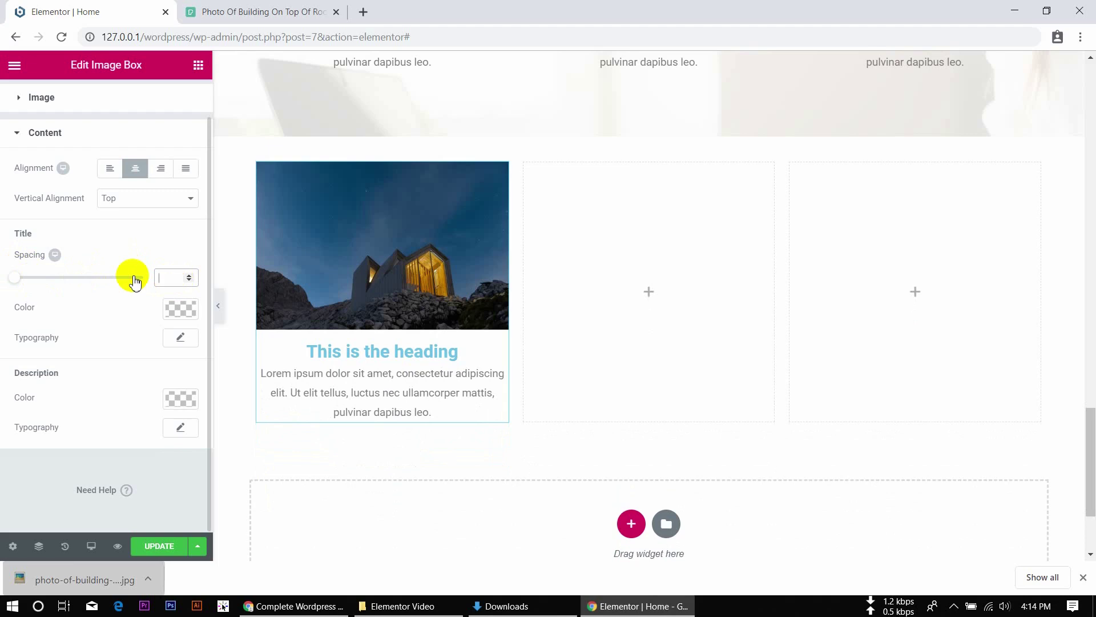
# Step: Set the image box's title color to near-black #0c0c0c
pyautogui.click(180, 308)
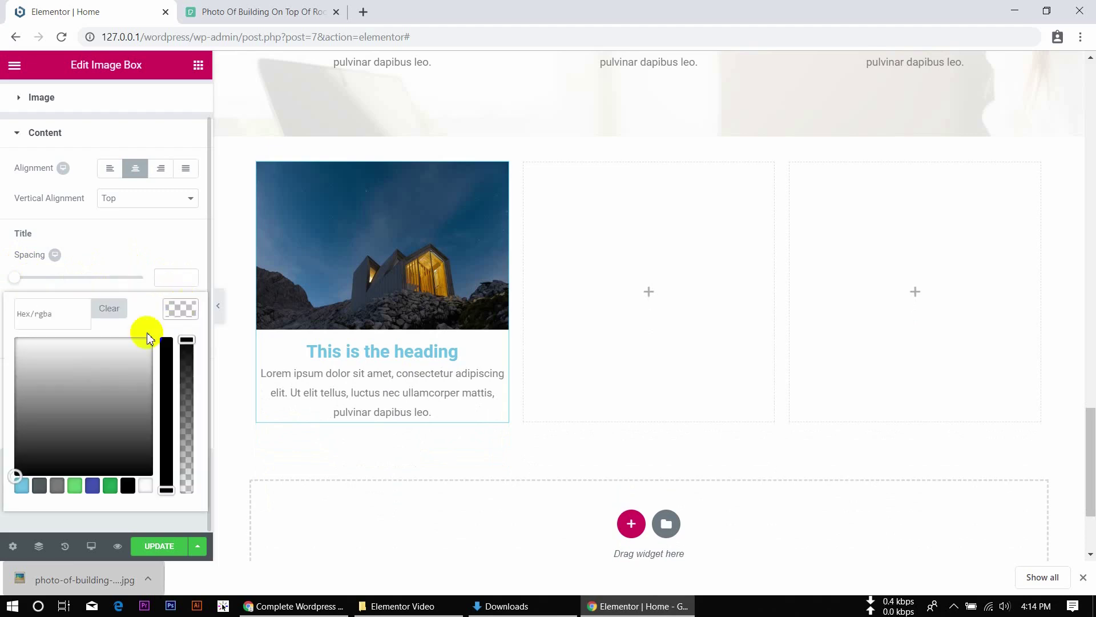
pyautogui.moveTo(88, 362); pyautogui.dragTo(15, 469)
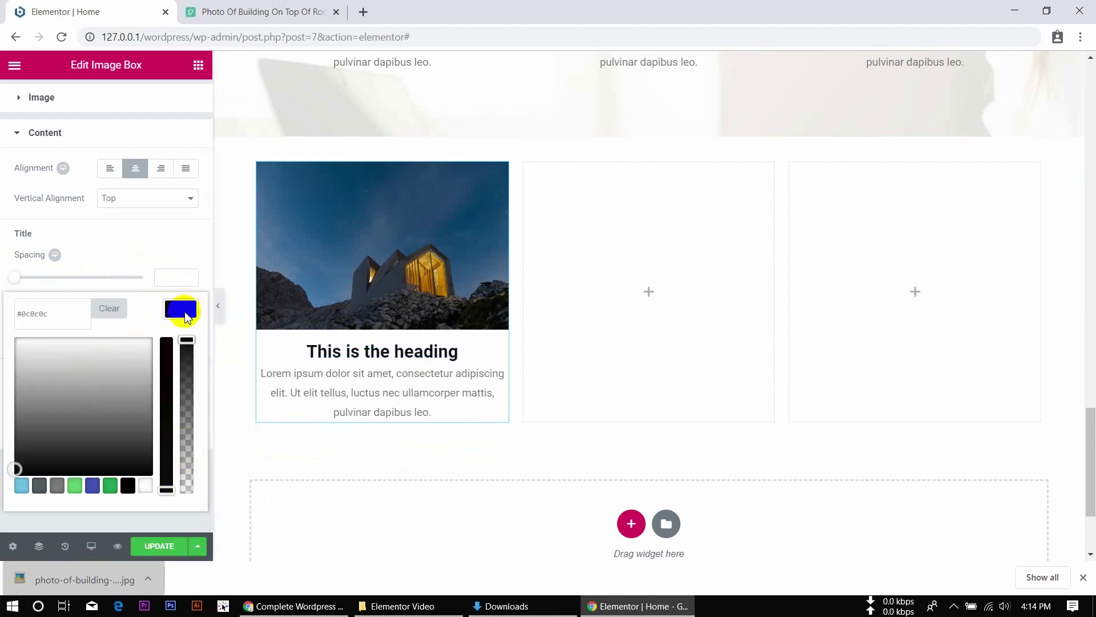
pyautogui.click(180, 308)
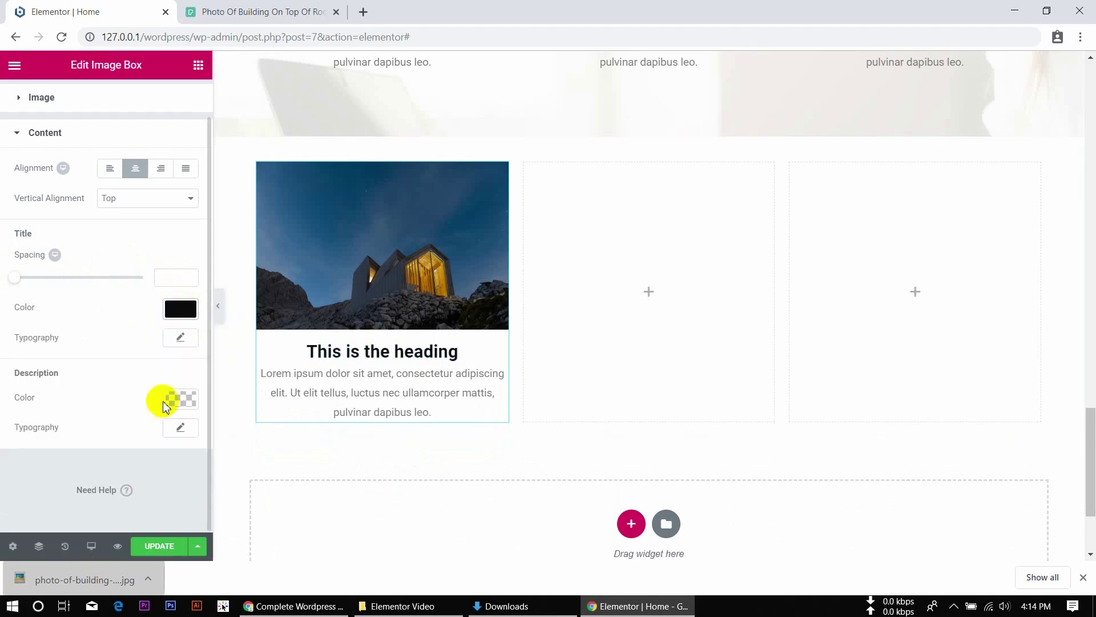
# Step: Set the font size of the image box's title to 20 px
pyautogui.click(180, 336)
pyautogui.moveTo(26, 427)
pyautogui.mouseDown()
pyautogui.moveTo(53, 423)
pyautogui.moveTo(32, 421)
pyautogui.moveTo(38, 428)
pyautogui.mouseUp()
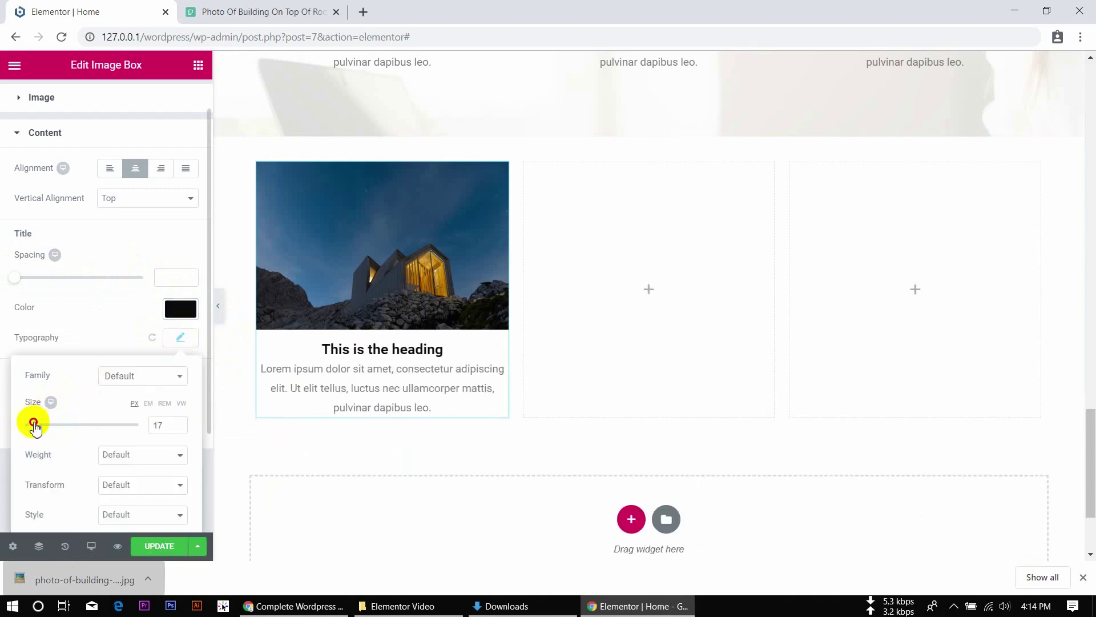
pyautogui.click(178, 428)
pyautogui.click(179, 428)
pyautogui.click(179, 428)
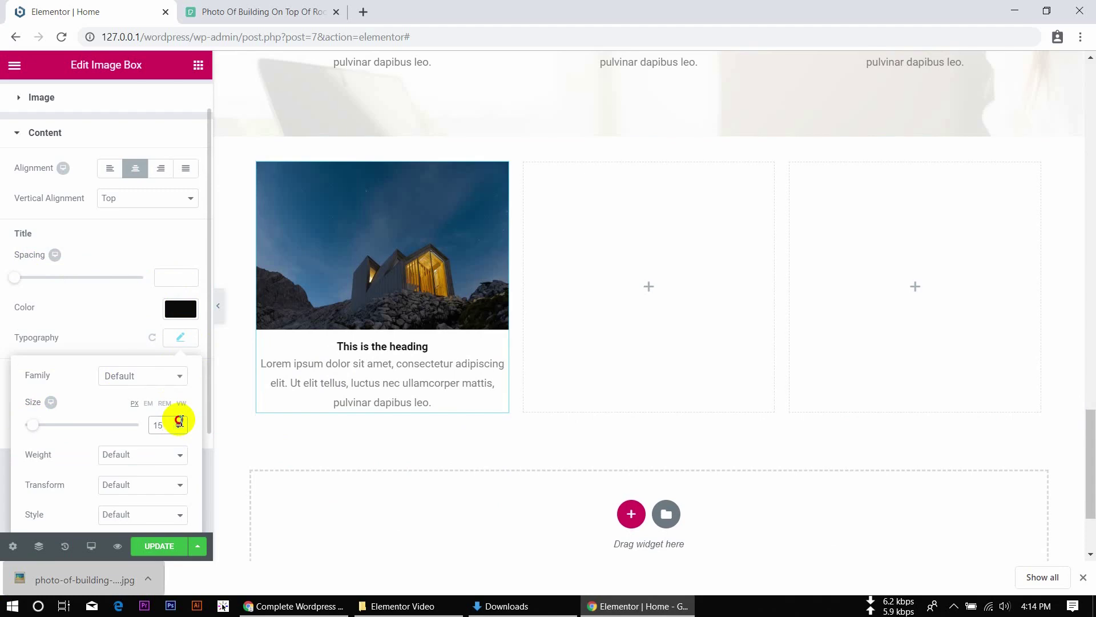
pyautogui.click(179, 422)
pyautogui.click(178, 423)
pyautogui.click(179, 423)
pyautogui.click(179, 423)
pyautogui.click(179, 422)
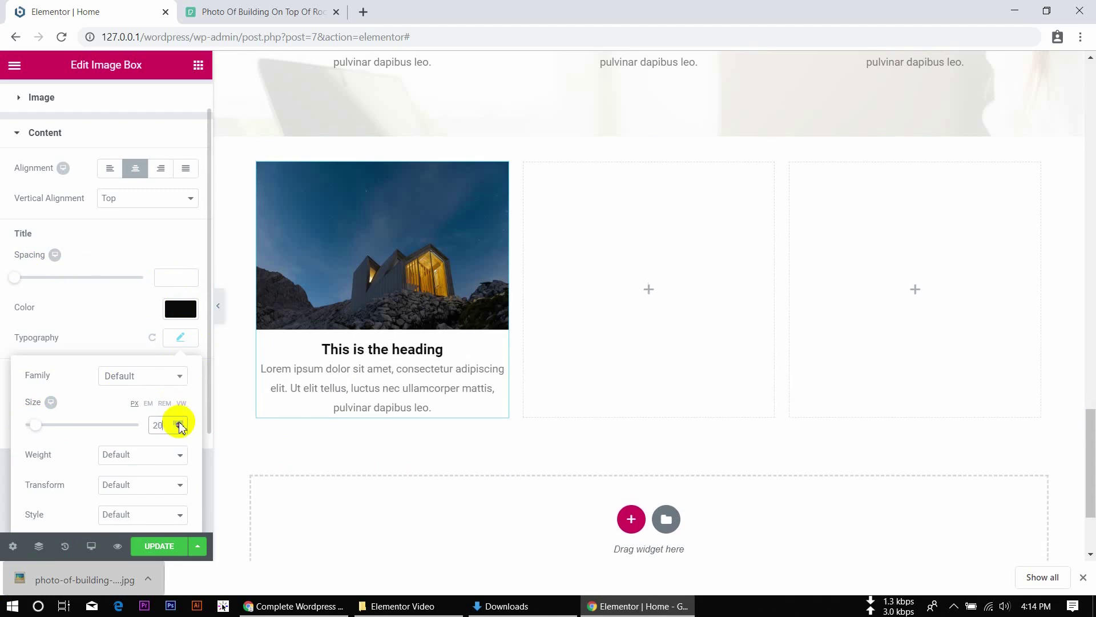
# Step: Try the Uppercase text transform on the title and reset the transform to Default
pyautogui.scroll(-2, 135, 496)
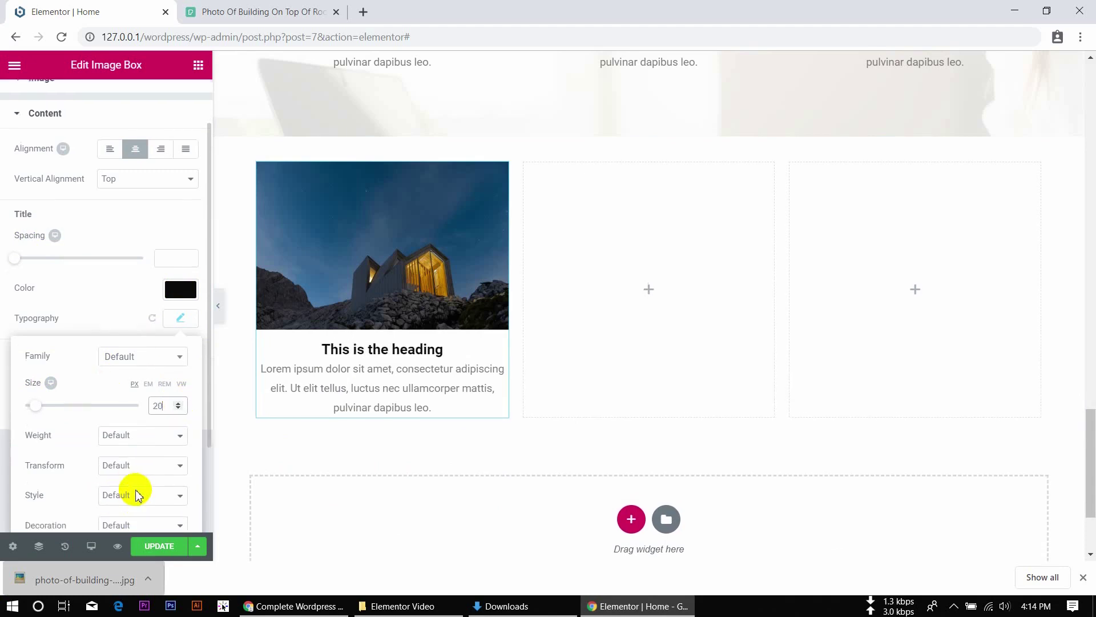
pyautogui.click(143, 393)
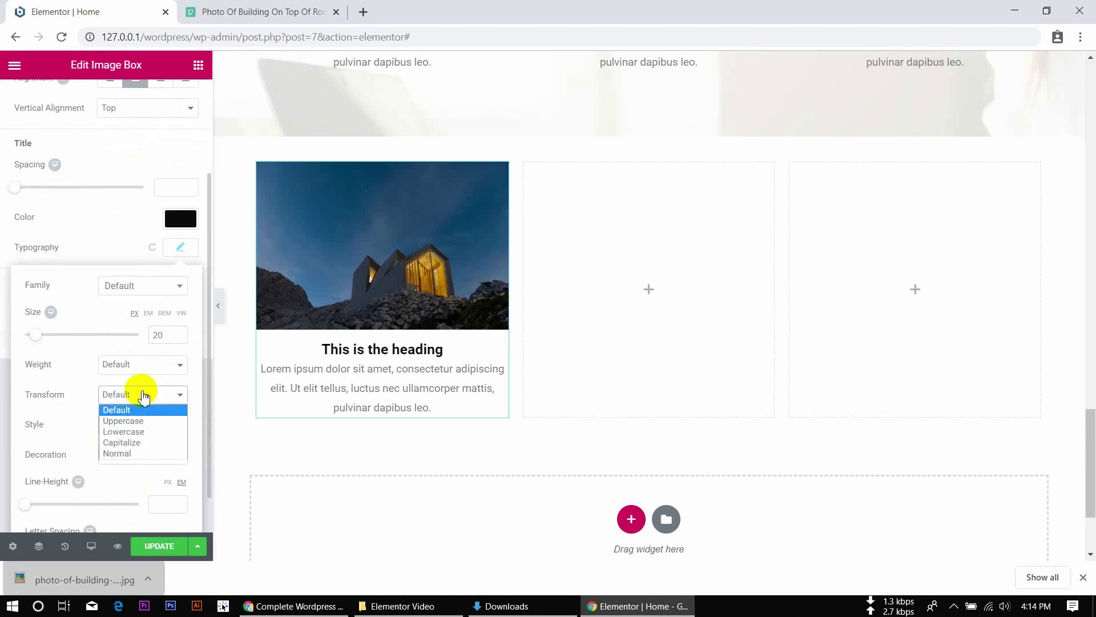
pyautogui.click(156, 423)
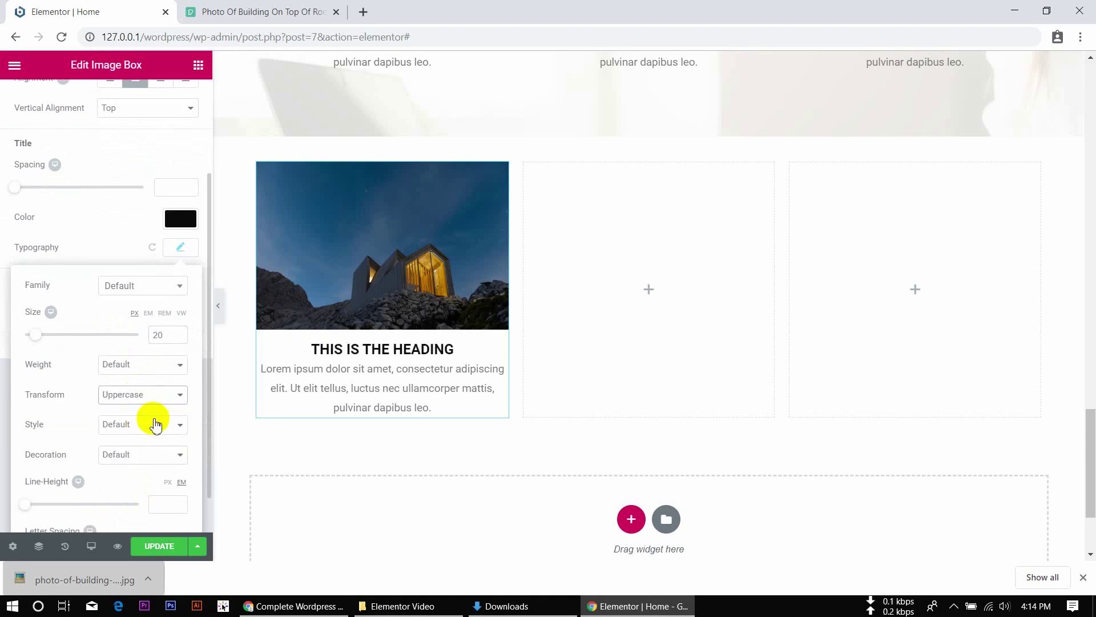
pyautogui.click(154, 397)
pyautogui.click(155, 413)
pyautogui.scroll(-1, 155, 415)
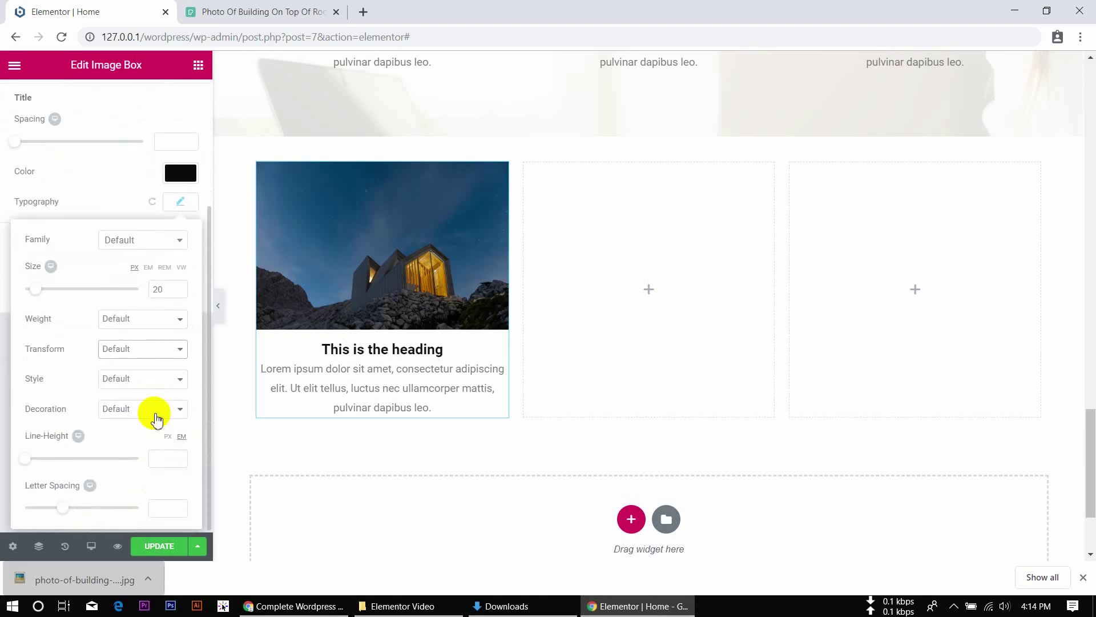
pyautogui.click(188, 201)
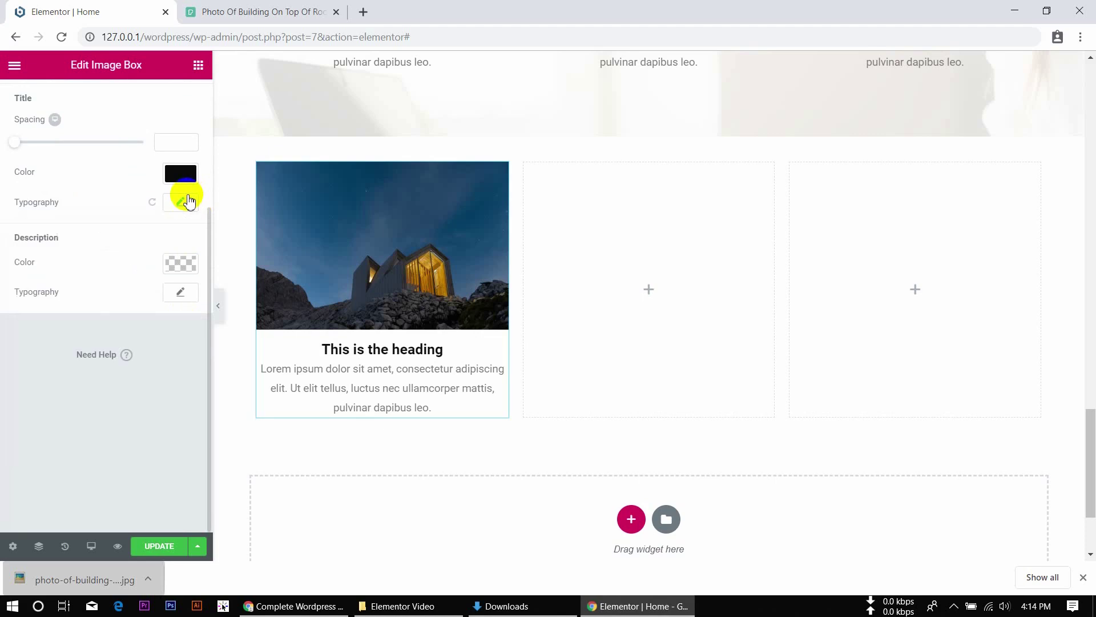
pyautogui.click(180, 268)
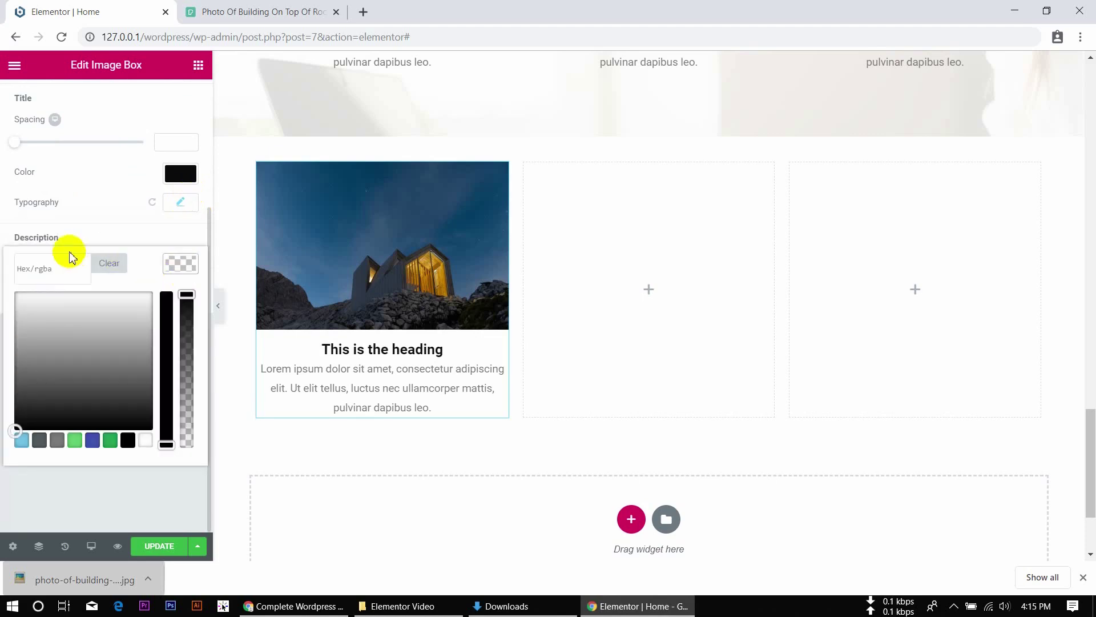
pyautogui.click(168, 239)
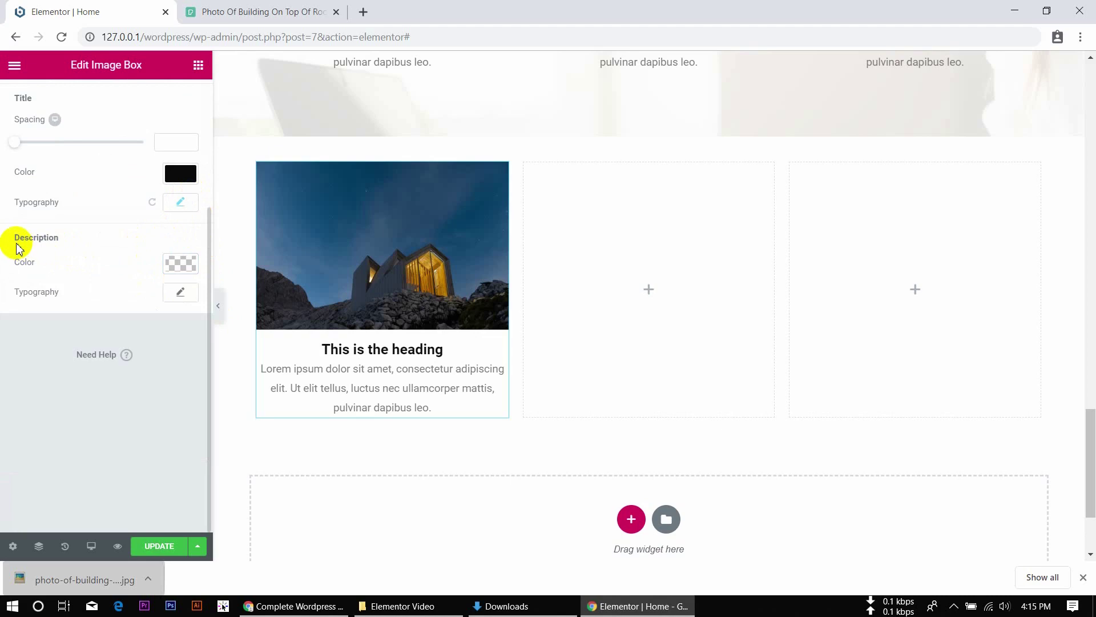
pyautogui.moveTo(18, 247); pyautogui.dragTo(60, 240)
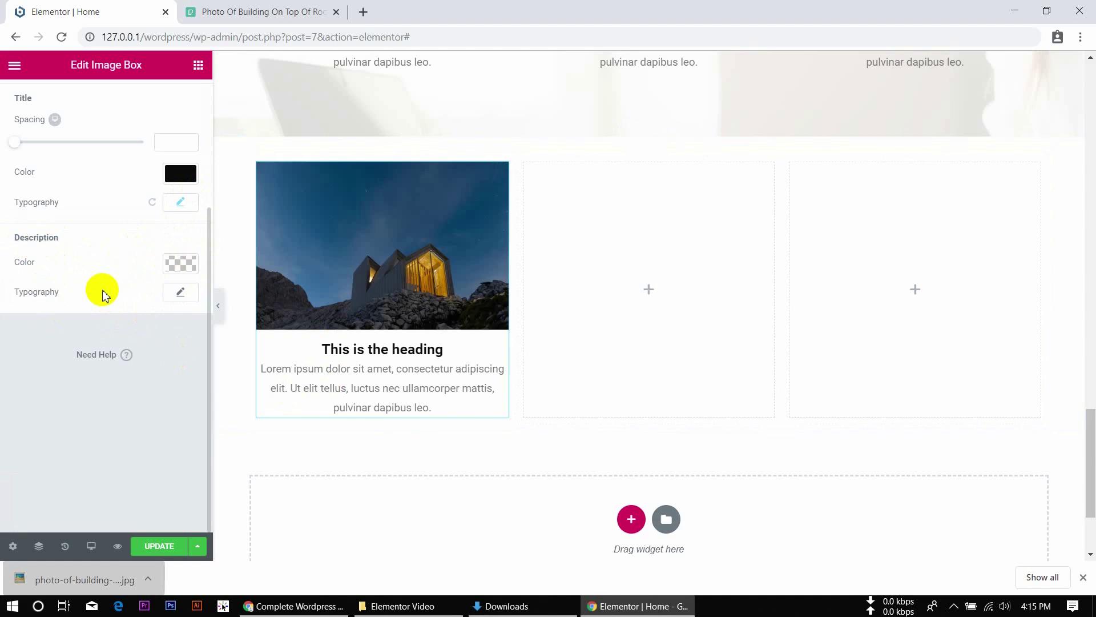
# Step: Preview the styled image box on the page without the editing panel and return to editing
pyautogui.scroll(3, 102, 291)
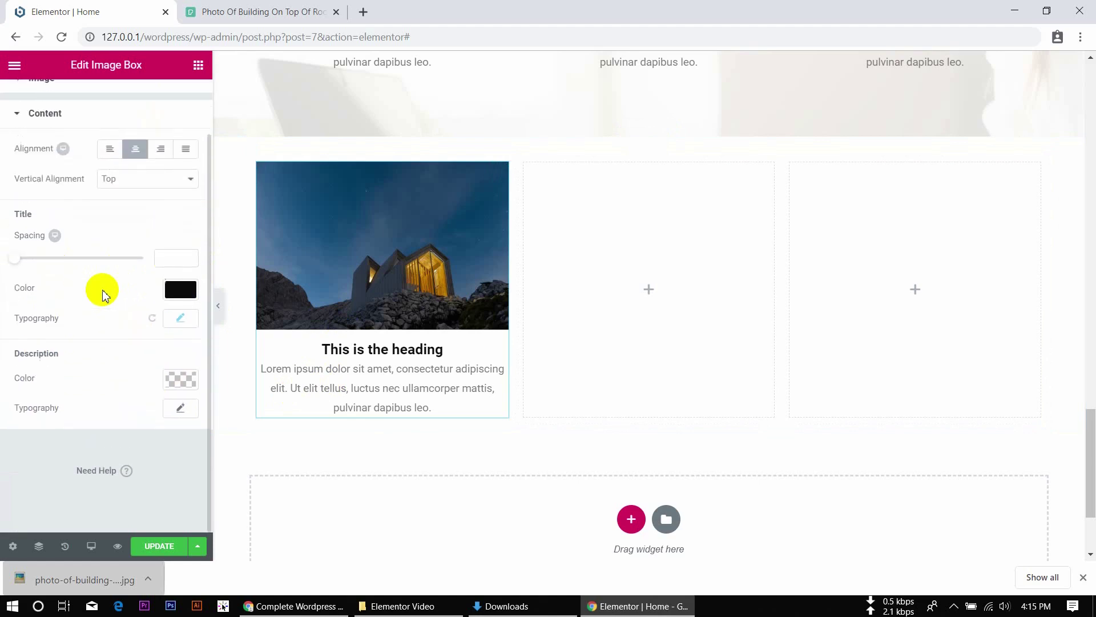
pyautogui.click(218, 306)
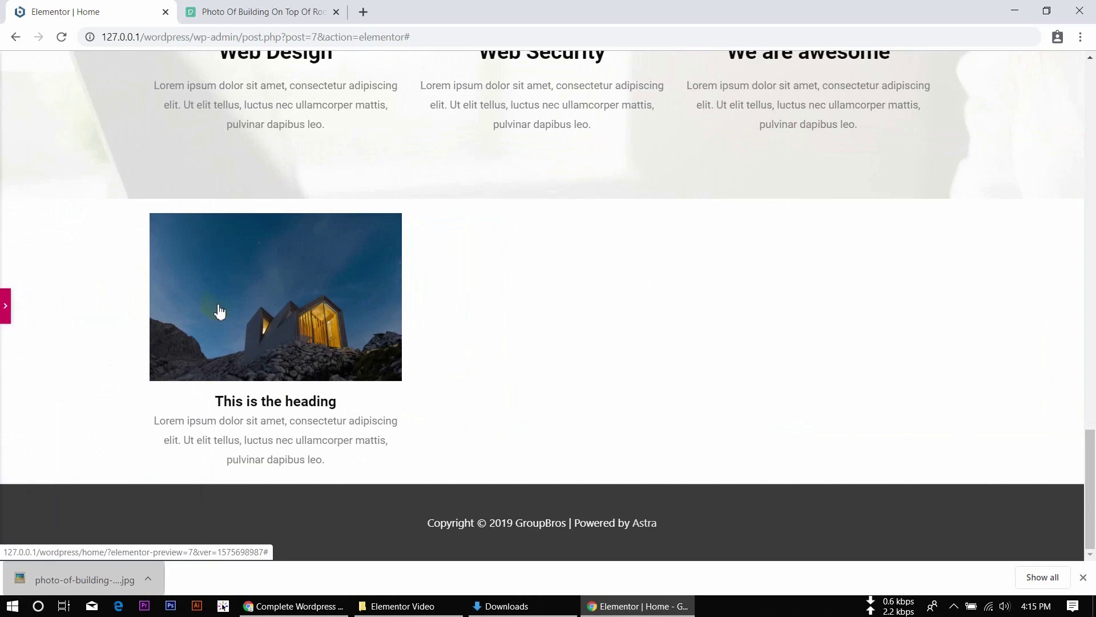
pyautogui.click(5, 306)
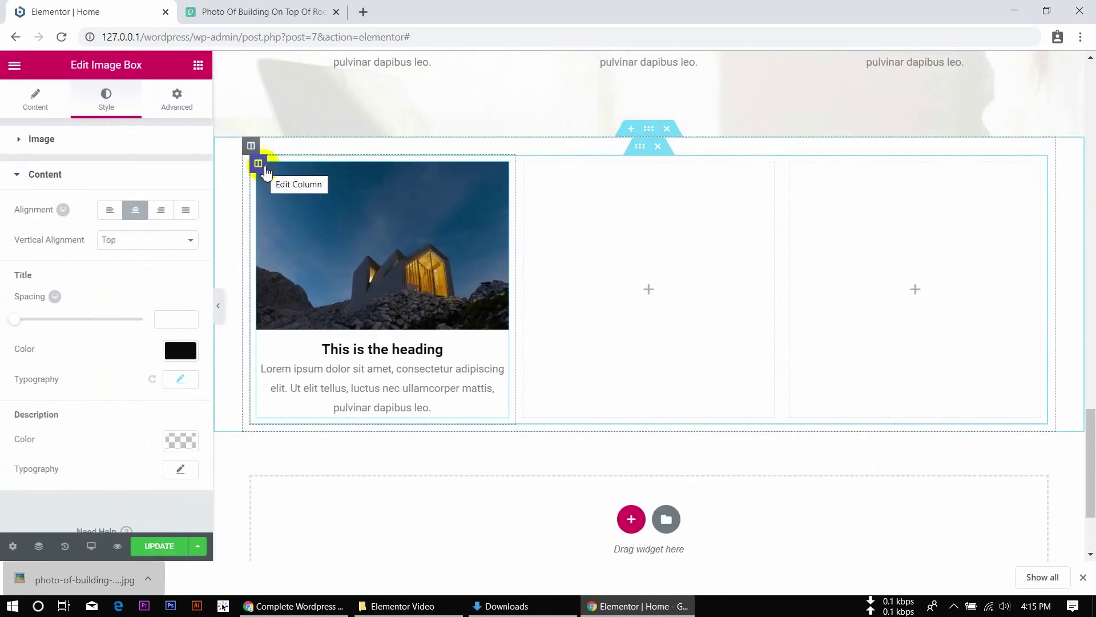
# Step: Duplicate the styled image box and move the copy into the middle column
pyautogui.rightClick(500, 178)
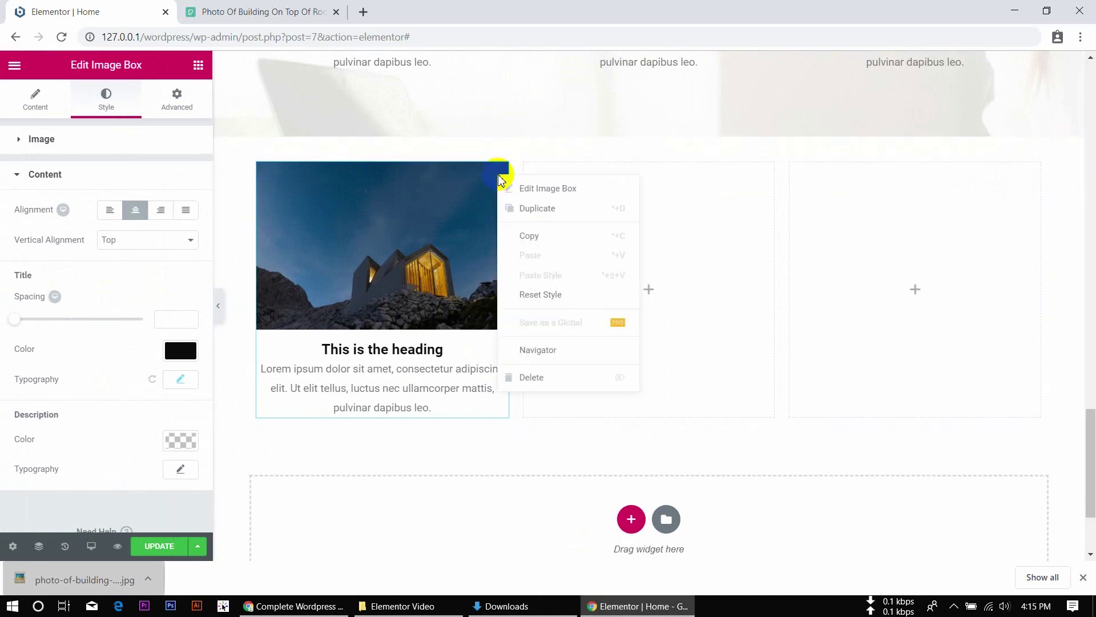
pyautogui.click(544, 217)
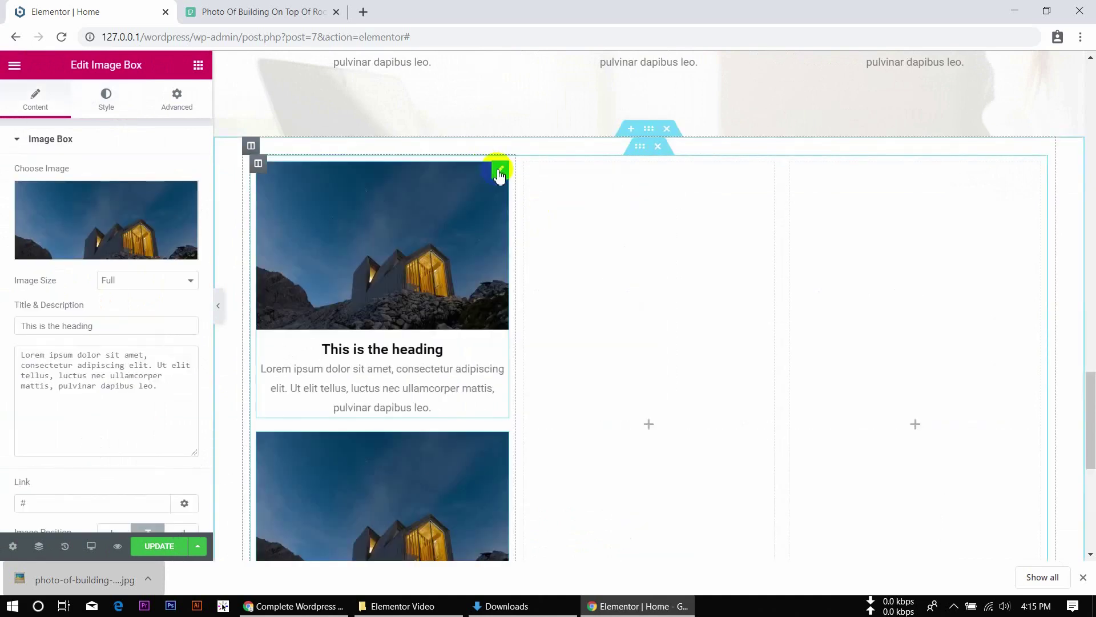
pyautogui.moveTo(630, 207); pyautogui.dragTo(641, 214)
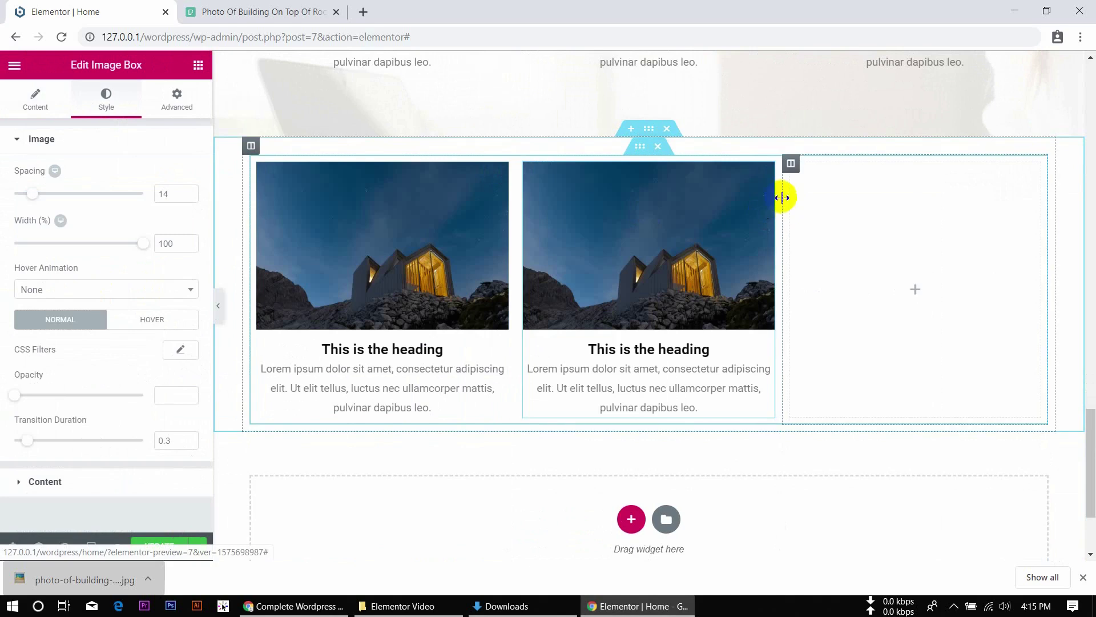
# Step: Duplicate the middle column's image box into the third column and preview the completed row
pyautogui.rightClick(765, 176)
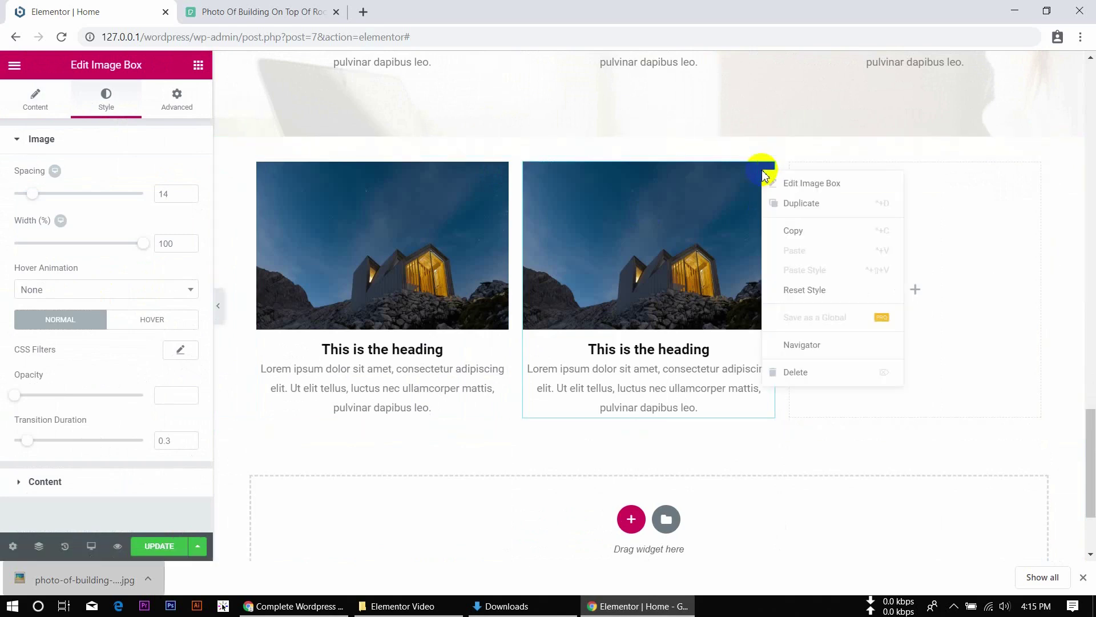
pyautogui.click(799, 203)
pyautogui.moveTo(763, 177); pyautogui.dragTo(934, 239)
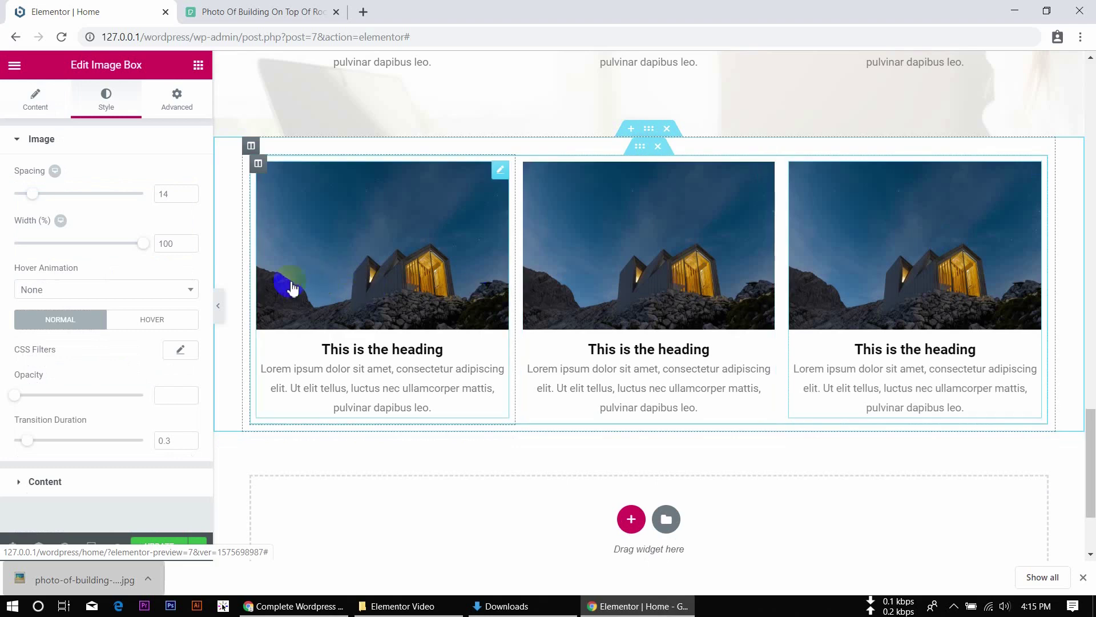
pyautogui.click(219, 306)
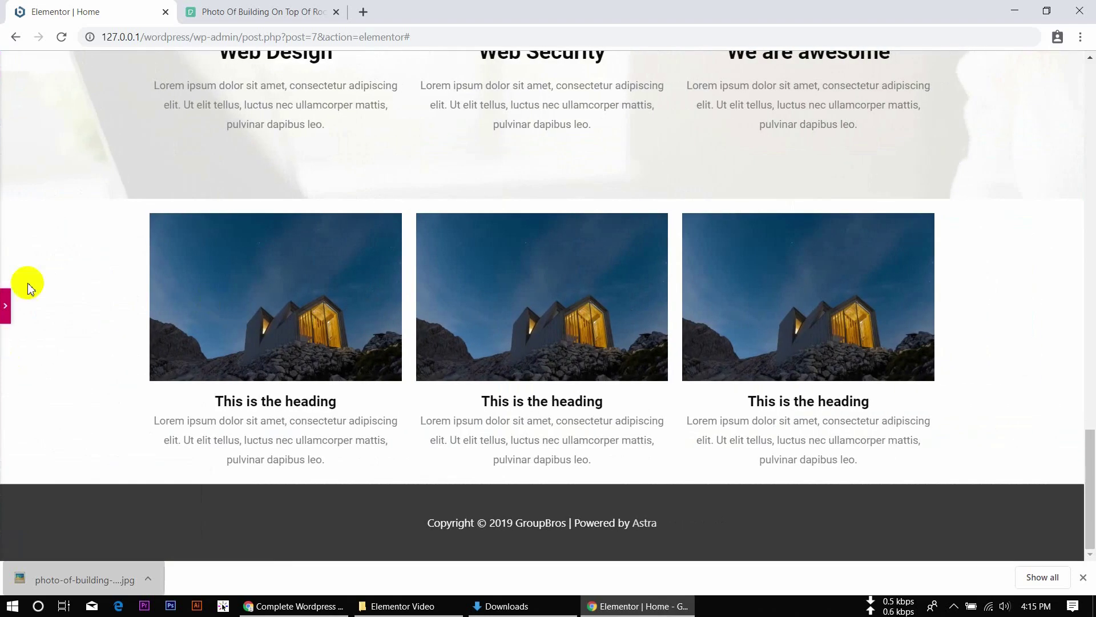
pyautogui.click(5, 294)
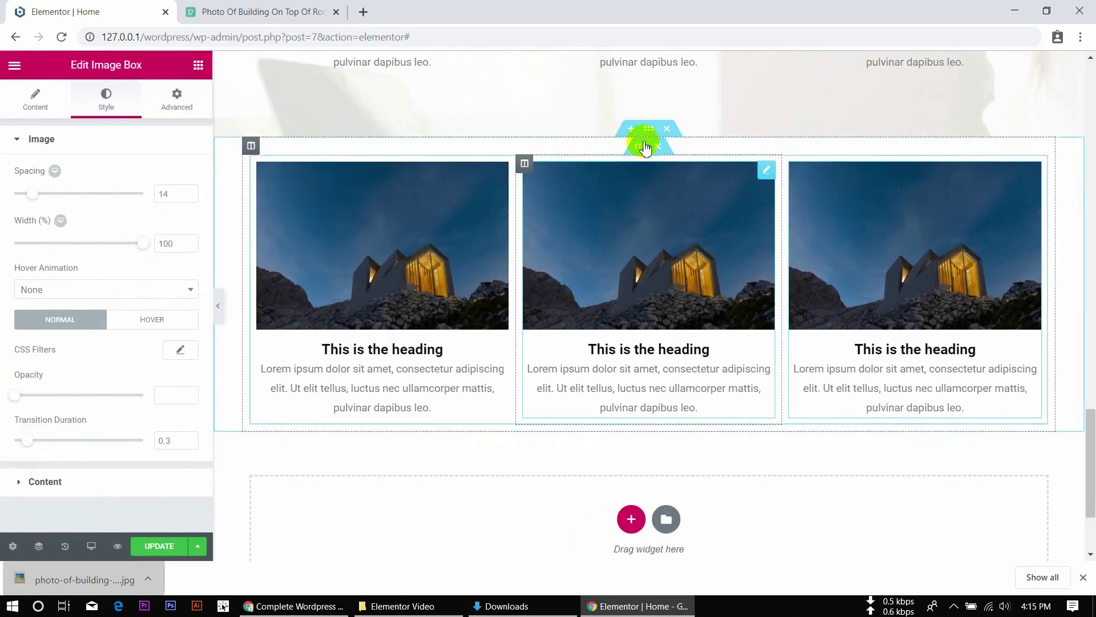
# Step: Unlink the outer section's padding values and set its top and bottom padding to 70 px
pyautogui.click(649, 129)
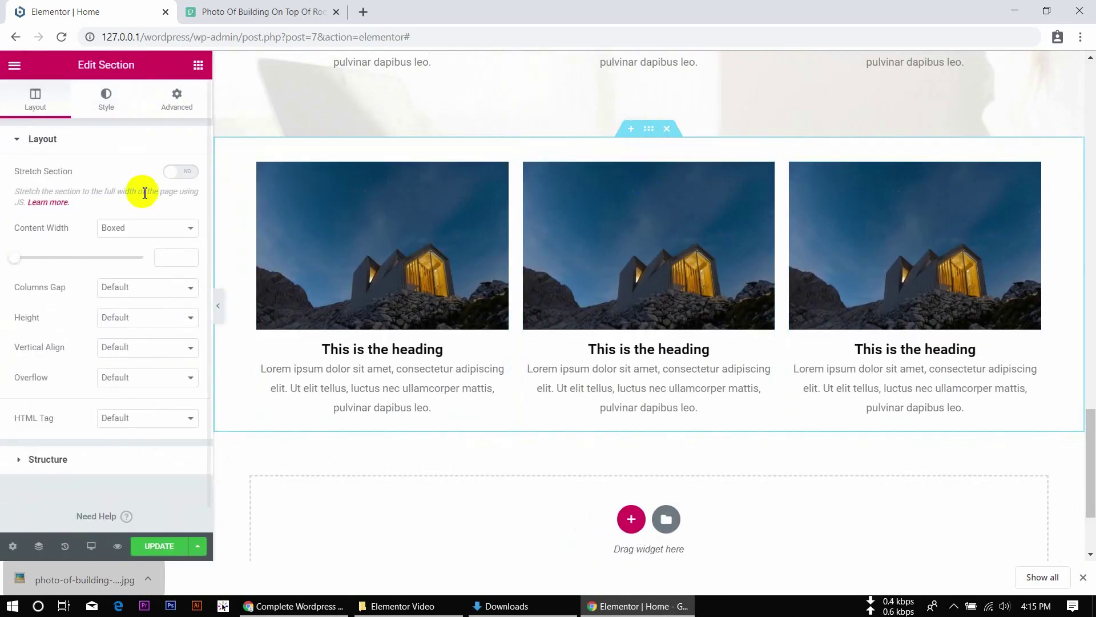
pyautogui.click(177, 101)
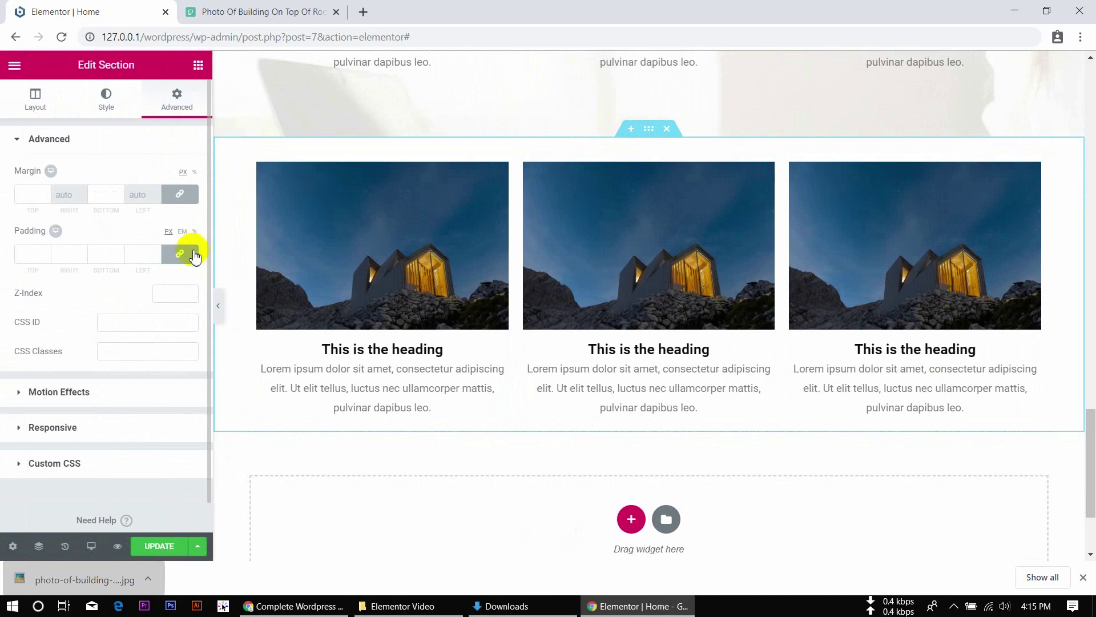
pyautogui.click(179, 253)
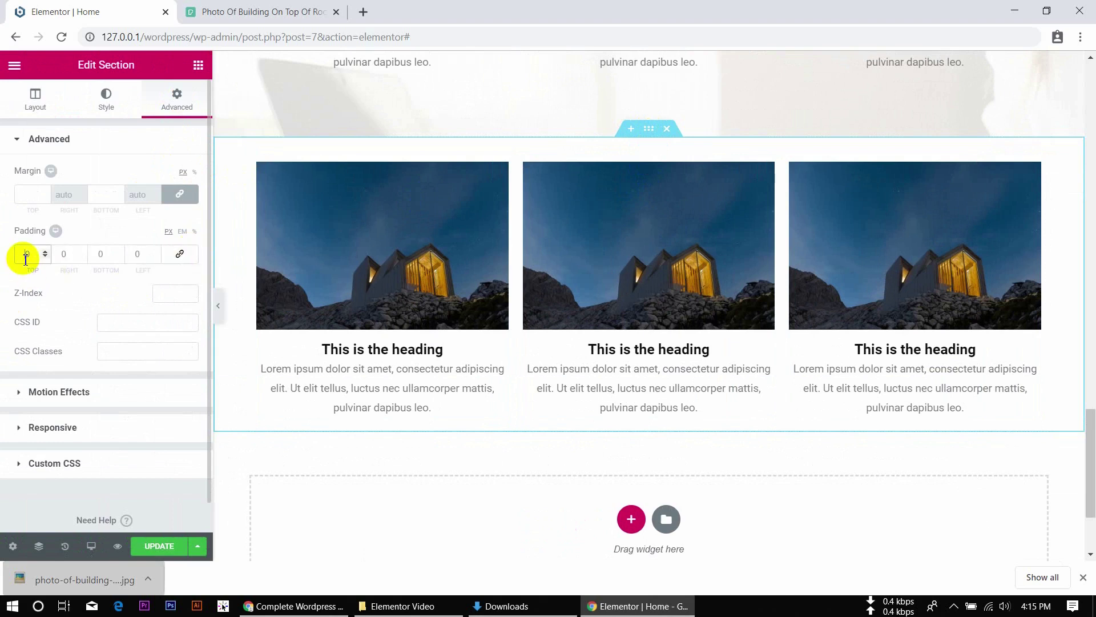
pyautogui.click(25, 259)
pyautogui.write('7')
pyautogui.click(99, 254)
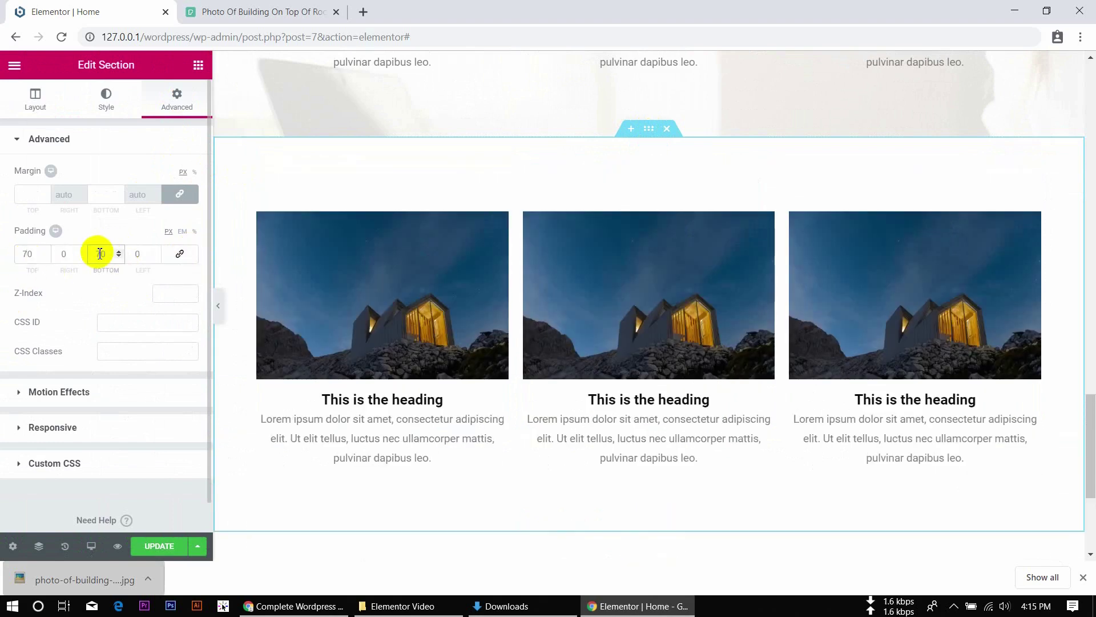
pyautogui.write('70')
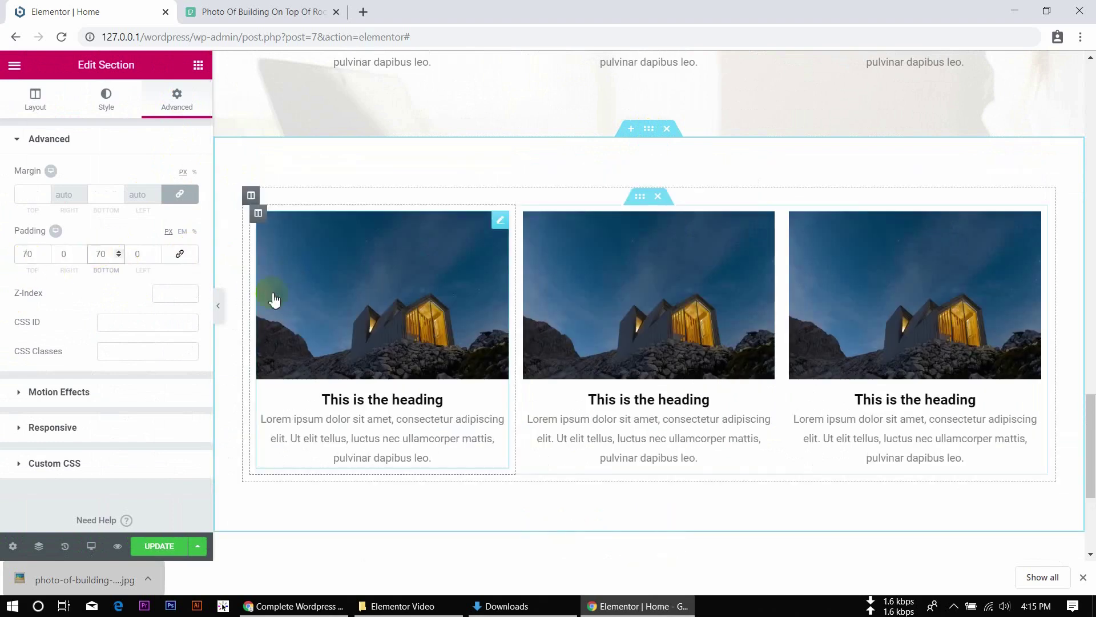
# Step: Preview the padded image box section and the services section without the editing panel, and return to editing
pyautogui.click(218, 305)
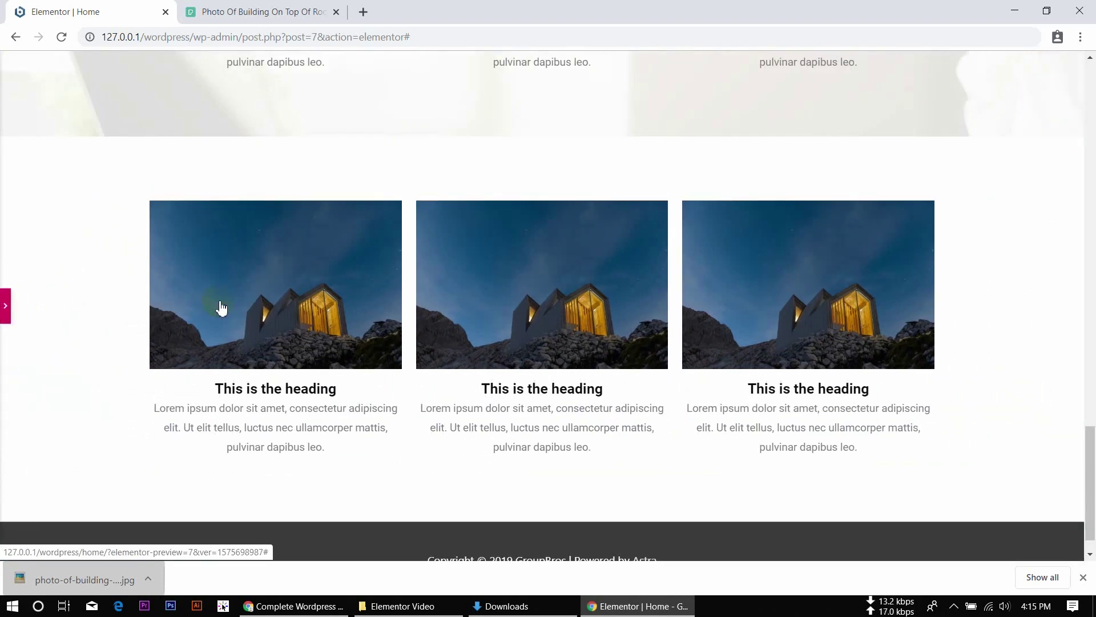
pyautogui.scroll(6, 400, 215)
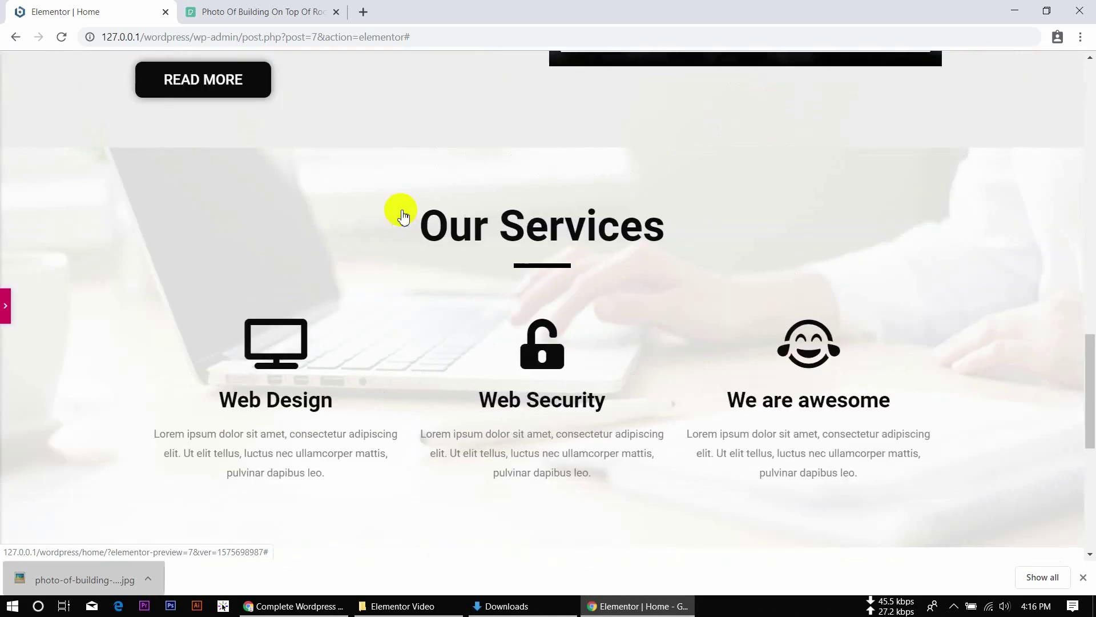
pyautogui.scroll(-6, 402, 215)
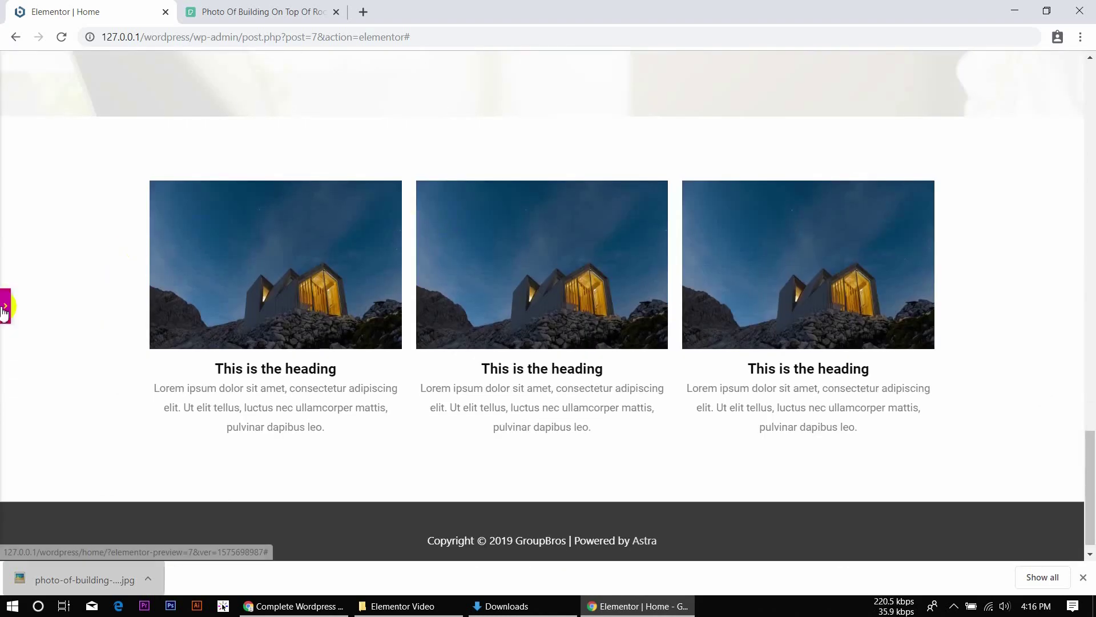
pyautogui.click(5, 305)
pyautogui.click(457, 234)
# Step: Duplicate the inner section holding the three image boxes to create a second row below it
pyautogui.moveTo(652, 182)
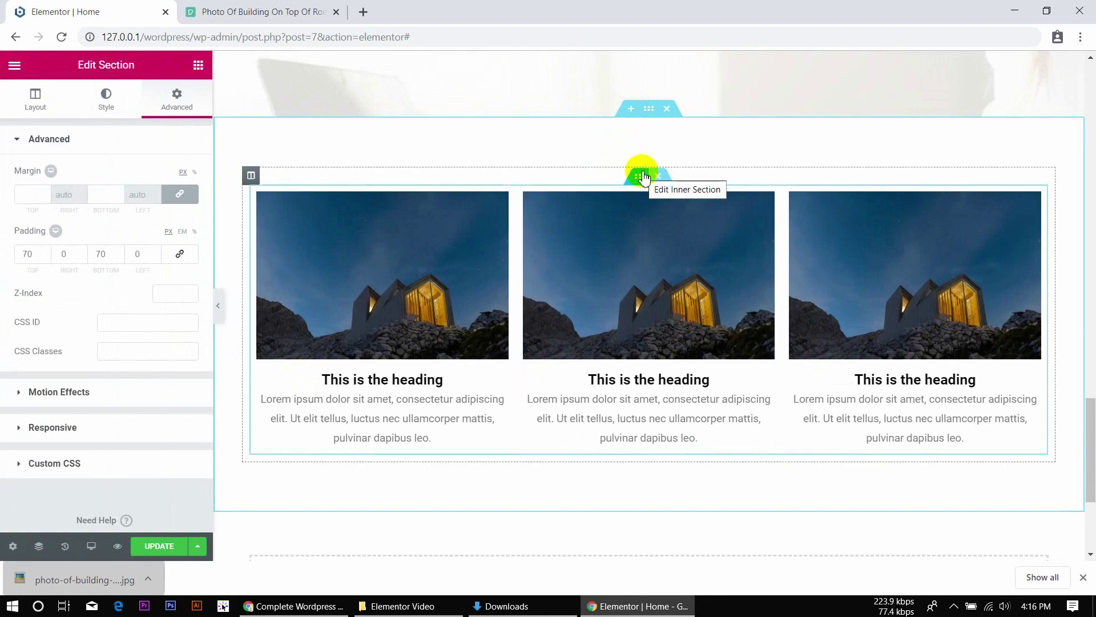
pyautogui.rightClick(644, 179)
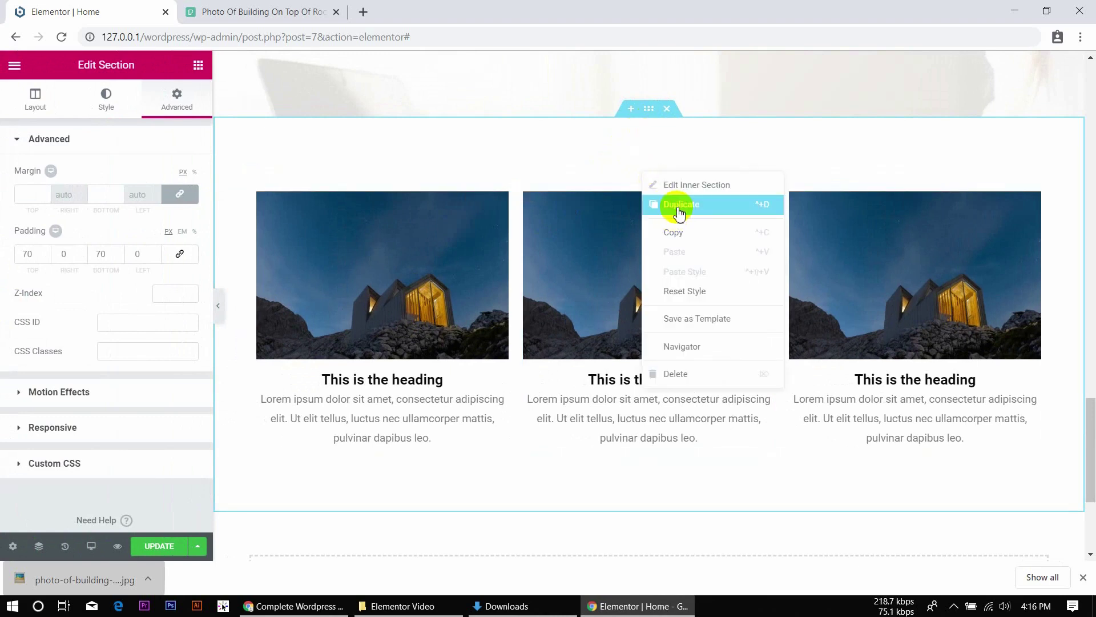
pyautogui.click(680, 213)
pyautogui.scroll(-4, 673, 367)
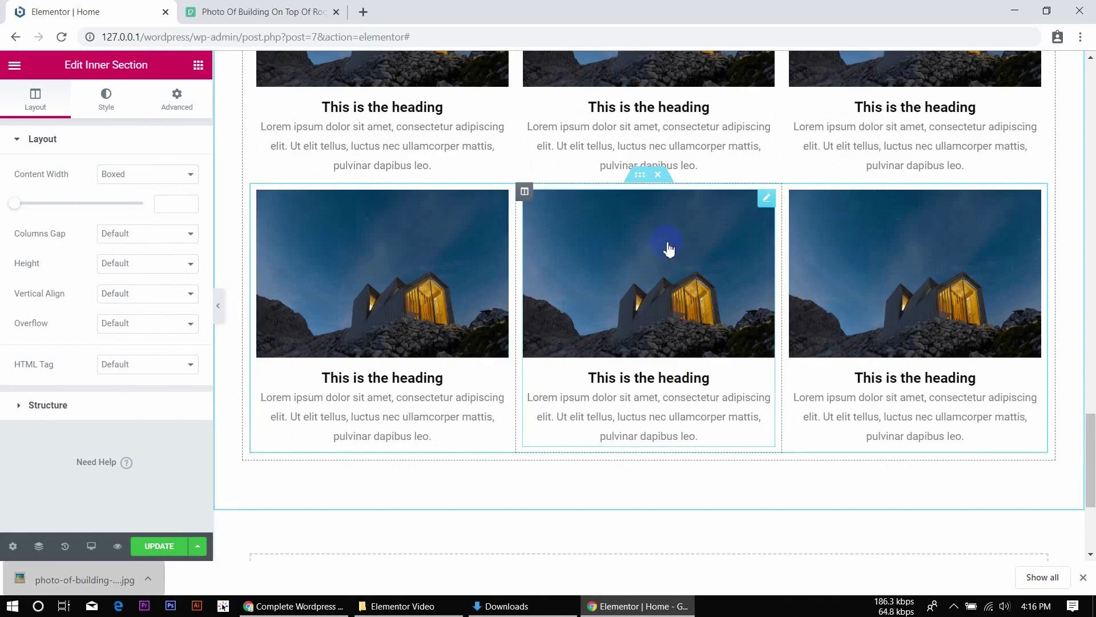
# Step: Unlink the duplicated inner section's margin values and set its top margin to 100 px
pyautogui.click(188, 117)
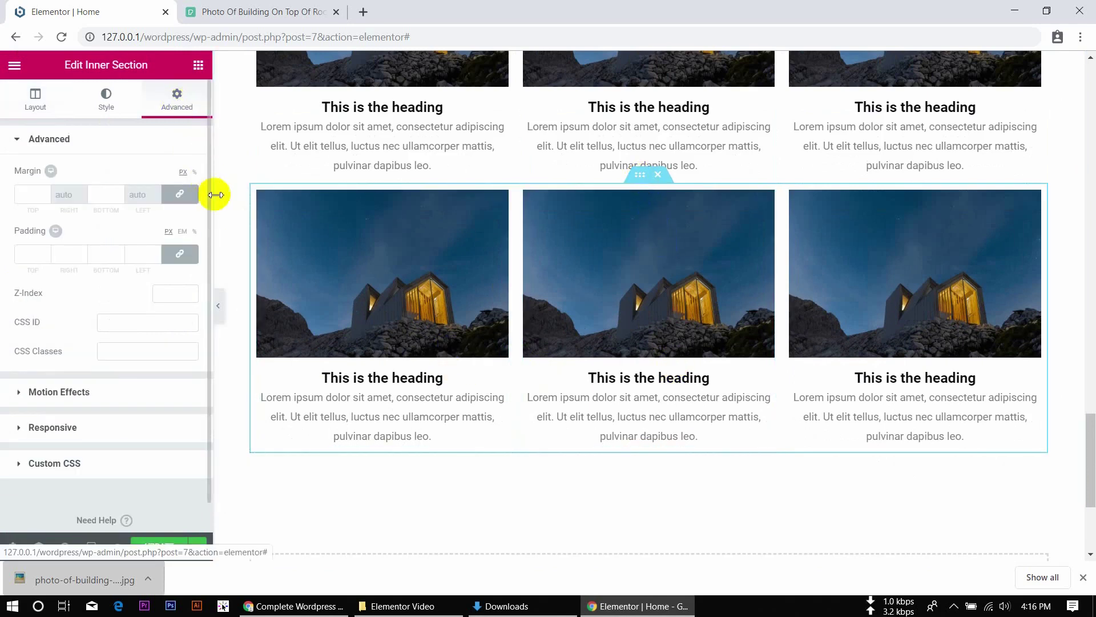
pyautogui.click(21, 196)
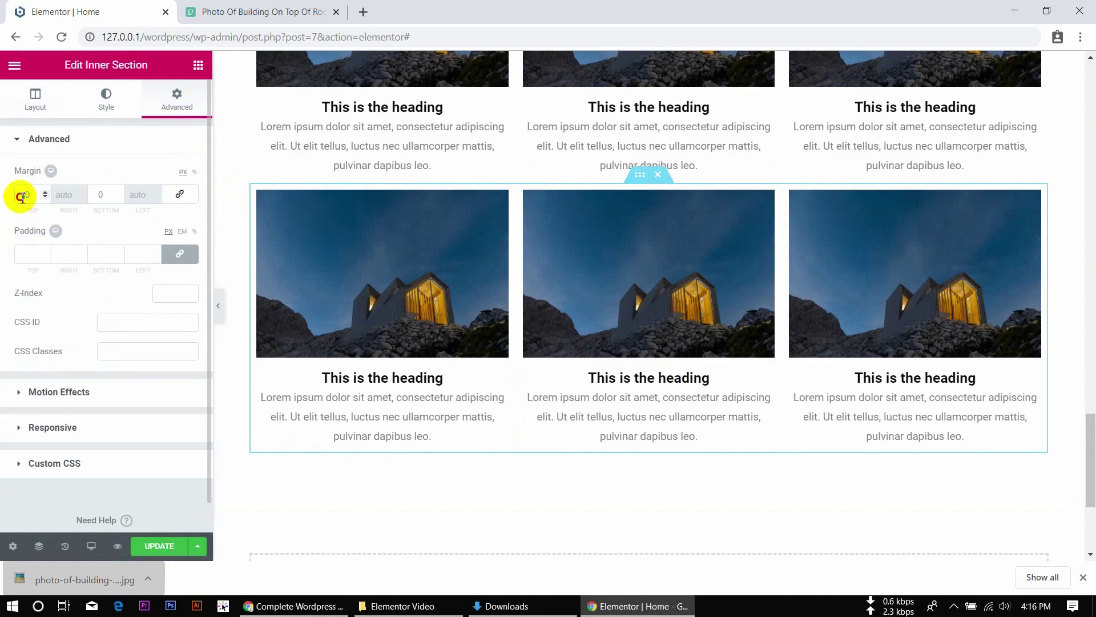
pyautogui.write('100')
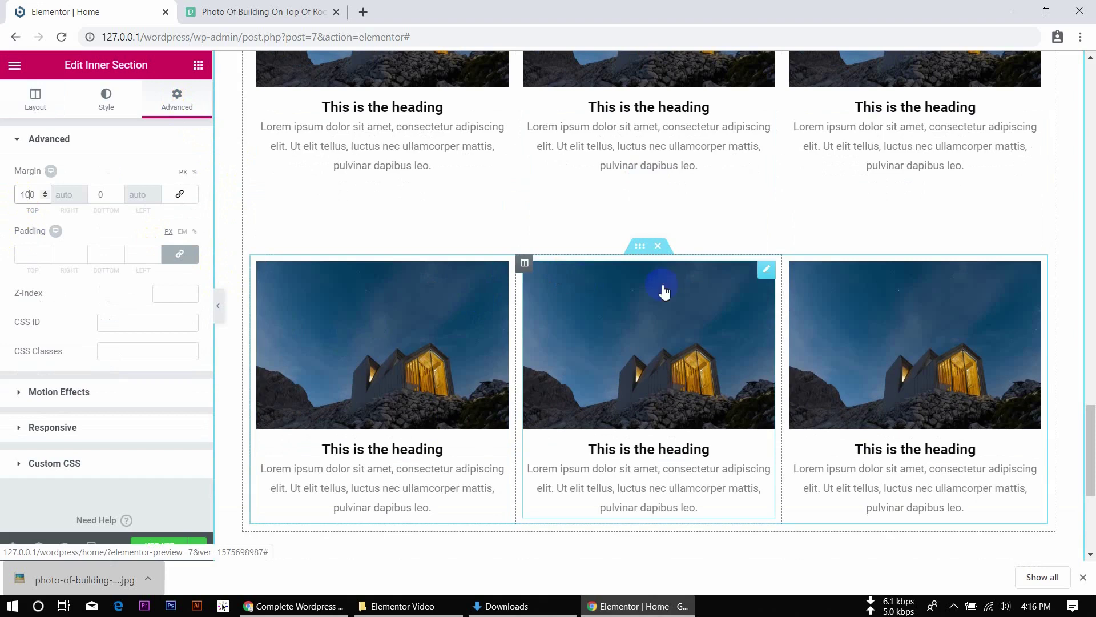
# Step: Delete the lower row's middle image box and undo the deletion
pyautogui.rightClick(765, 286)
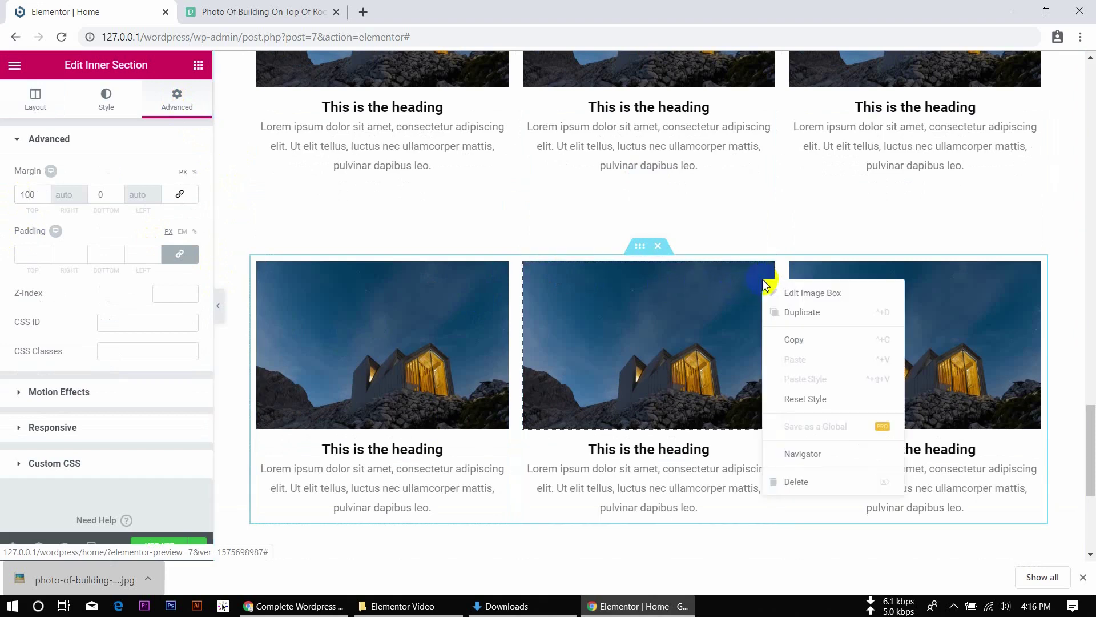
pyautogui.click(799, 480)
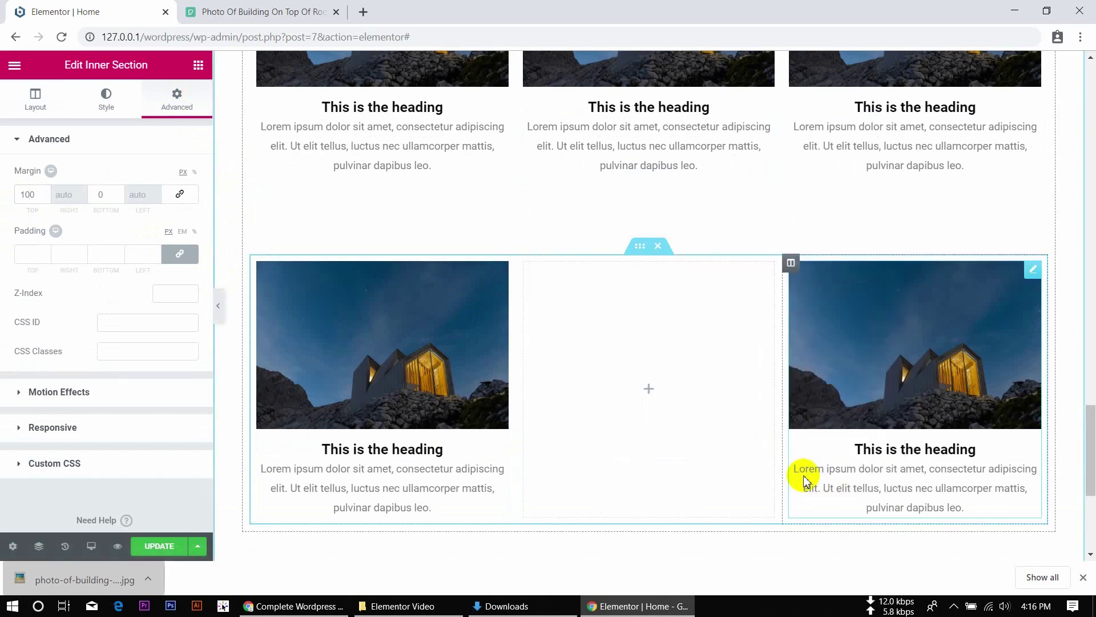
pyautogui.hotkey('ctrl', 'z')
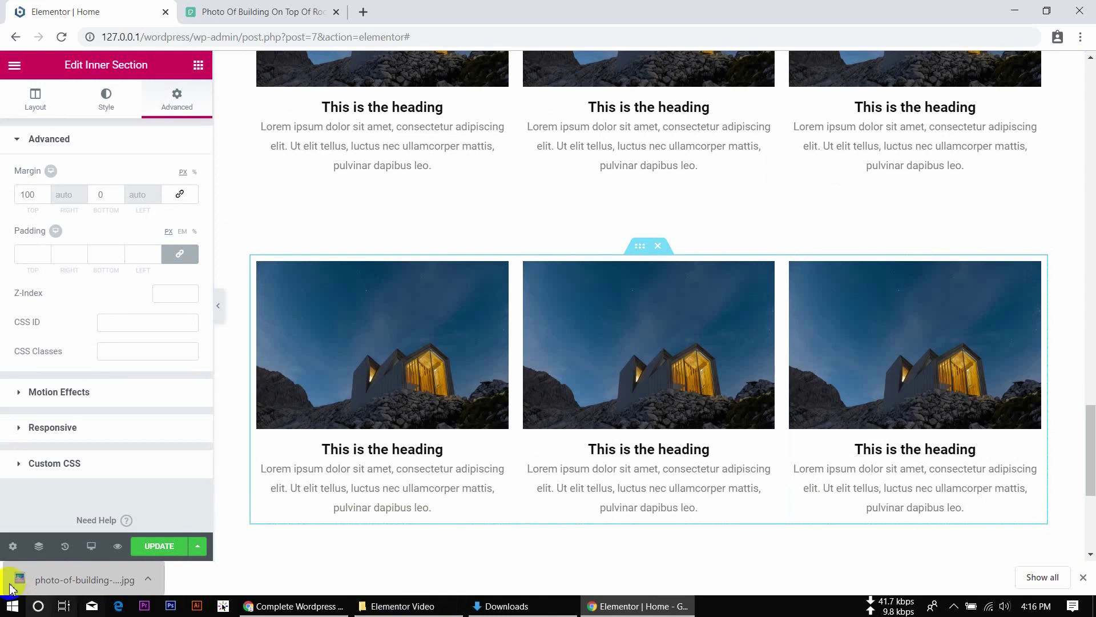
# Step: Examine the list of past editing actions in the page's History
pyautogui.click(64, 546)
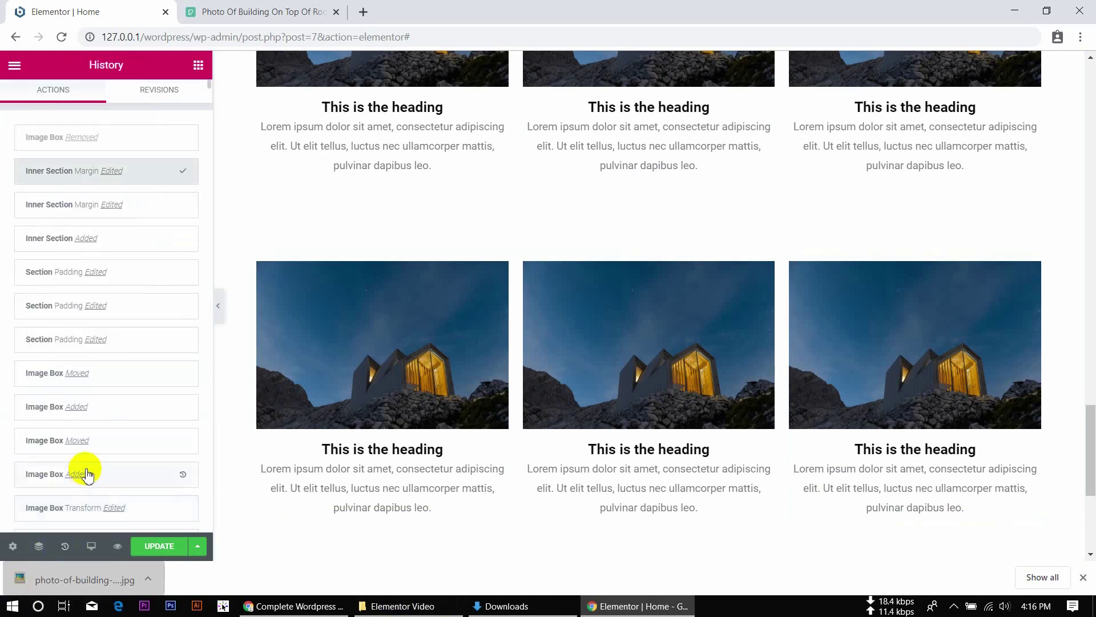
pyautogui.scroll(-3, 98, 345)
pyautogui.scroll(-10, 100, 346)
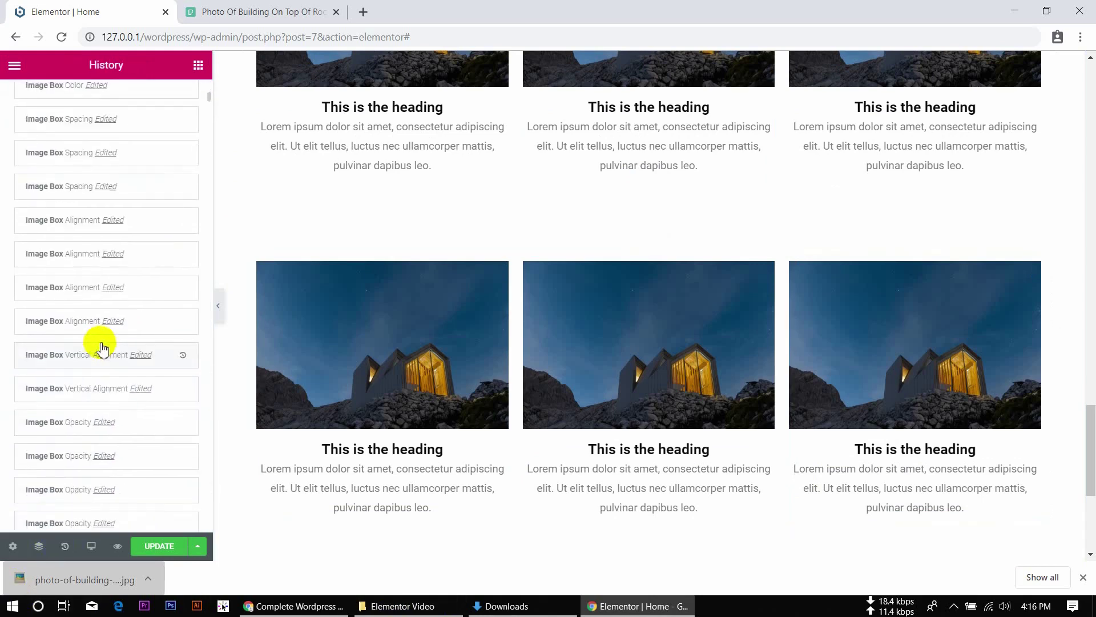
pyautogui.scroll(-15, 103, 349)
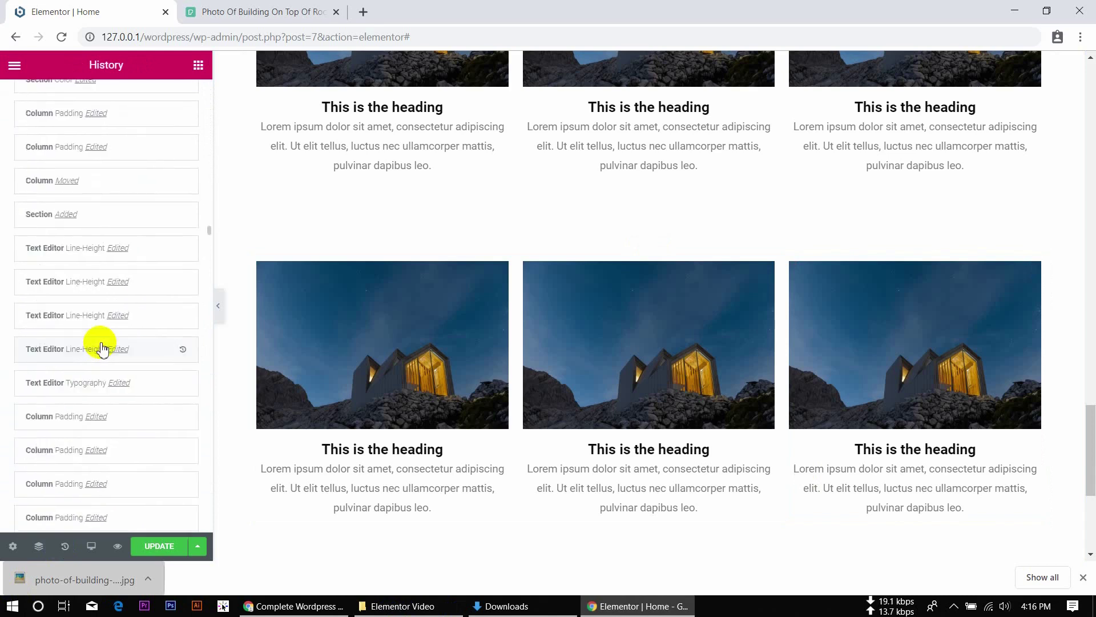
pyautogui.scroll(-15, 103, 349)
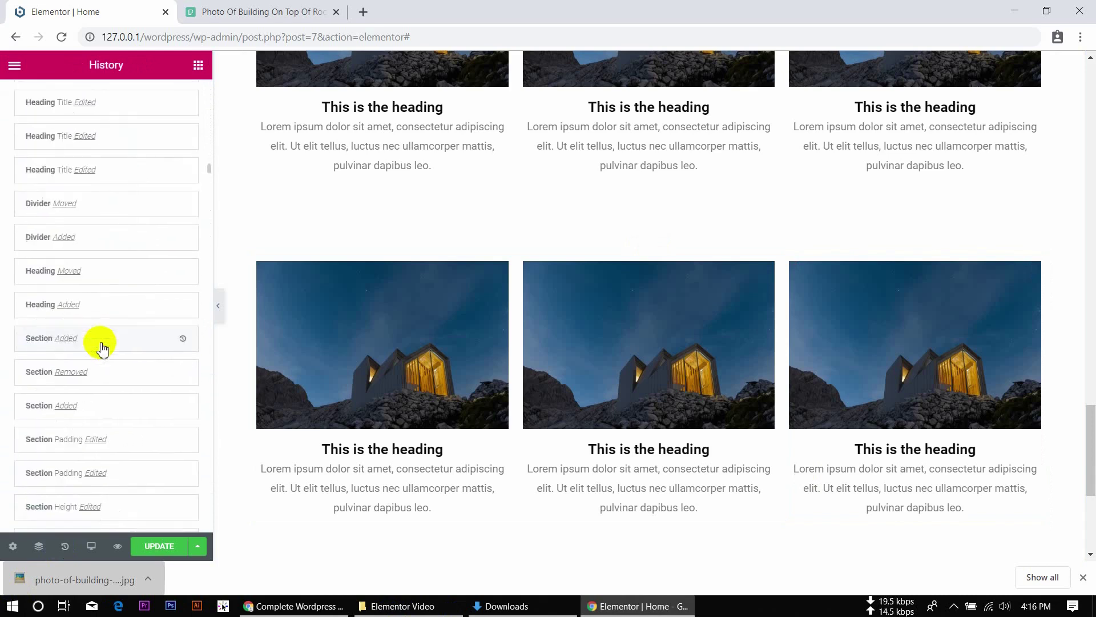
pyautogui.click(64, 547)
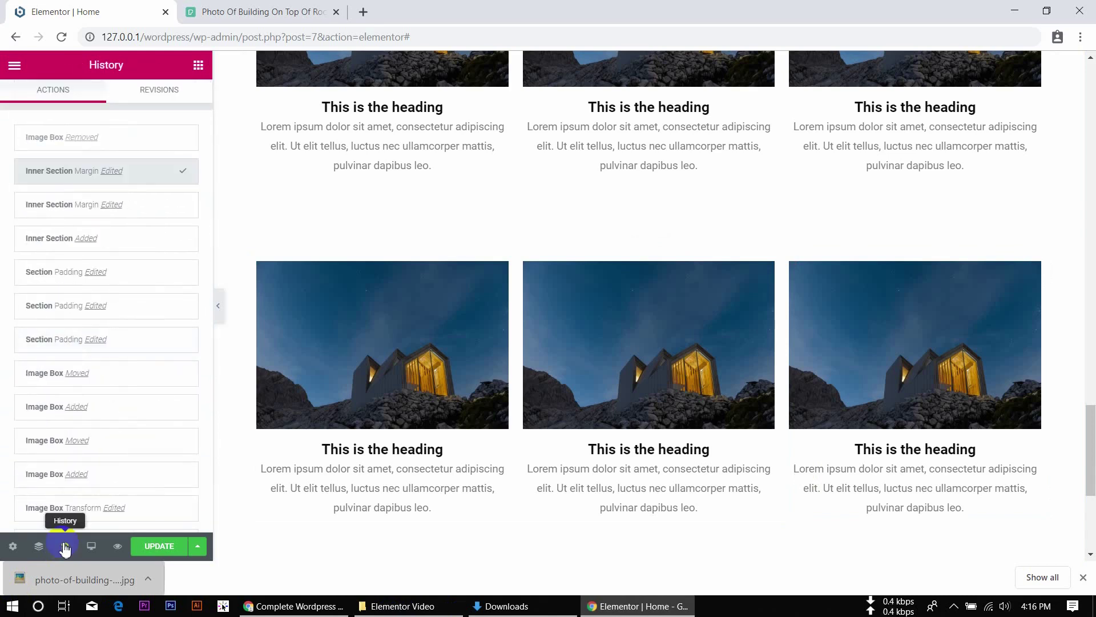
# Step: Open the lower row's first image box for editing and load flaticon.com in a new browser tab
pyautogui.click(440, 367)
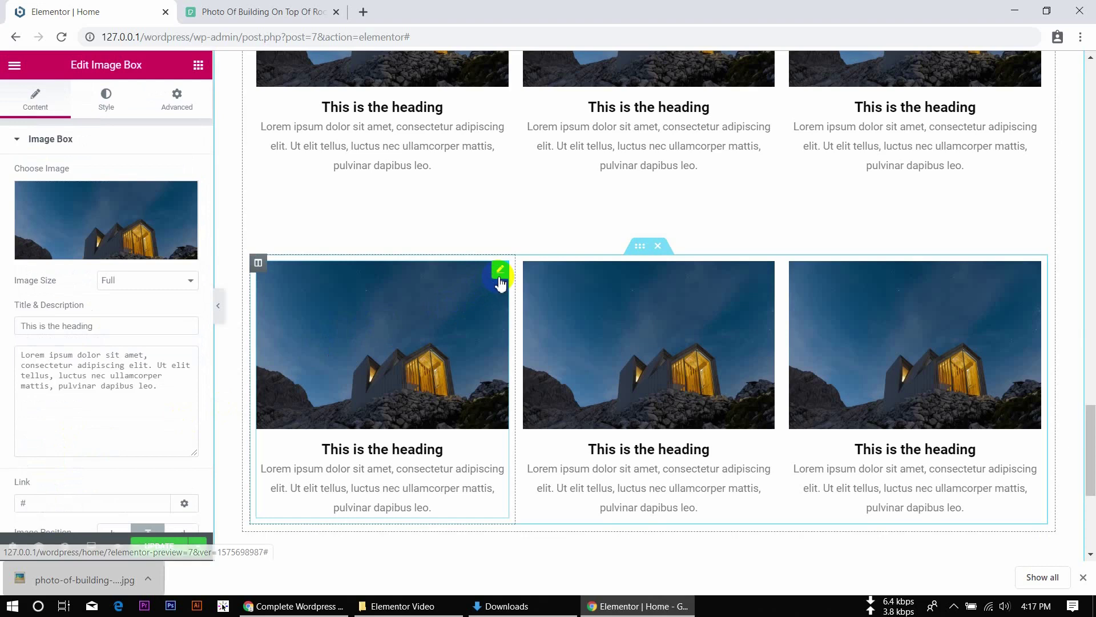
pyautogui.click(97, 235)
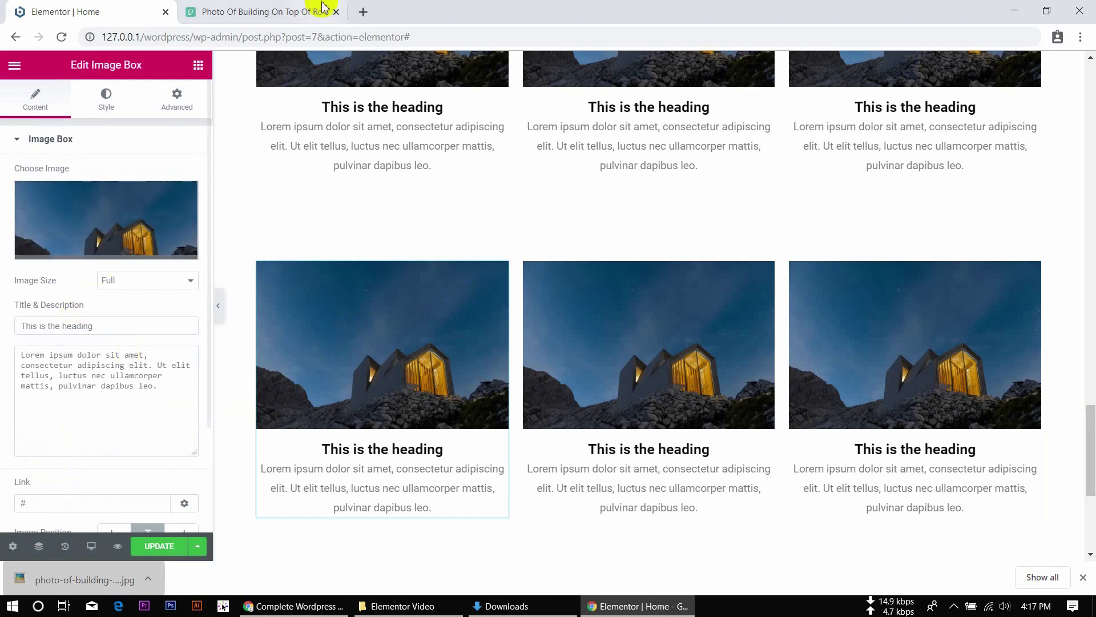
pyautogui.click(363, 12)
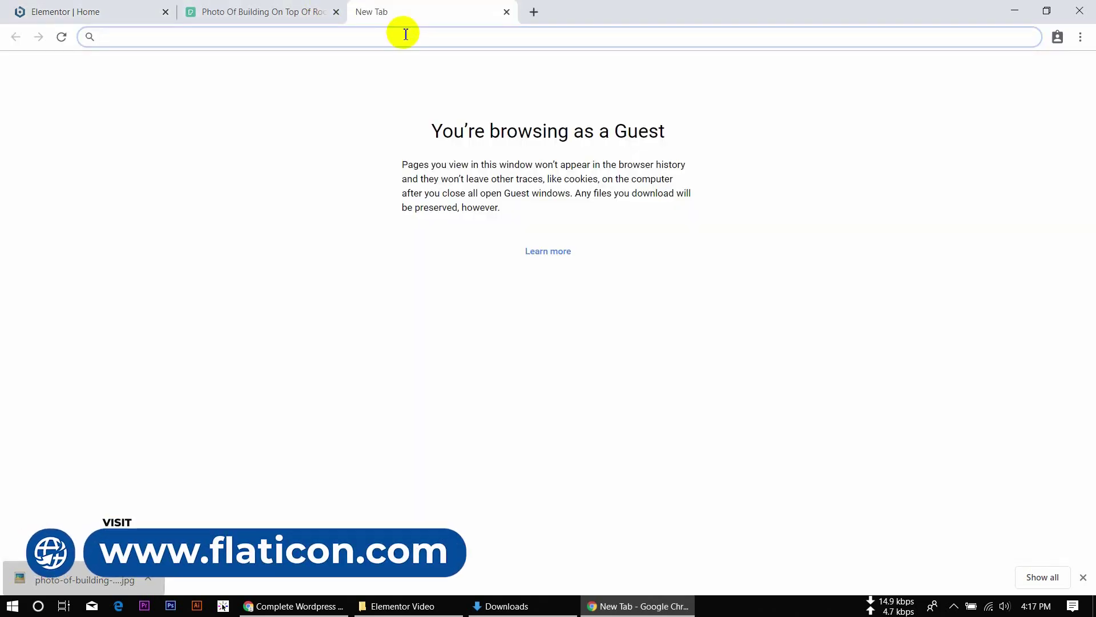
pyautogui.write('flaticon.com')
pyautogui.press('Return')
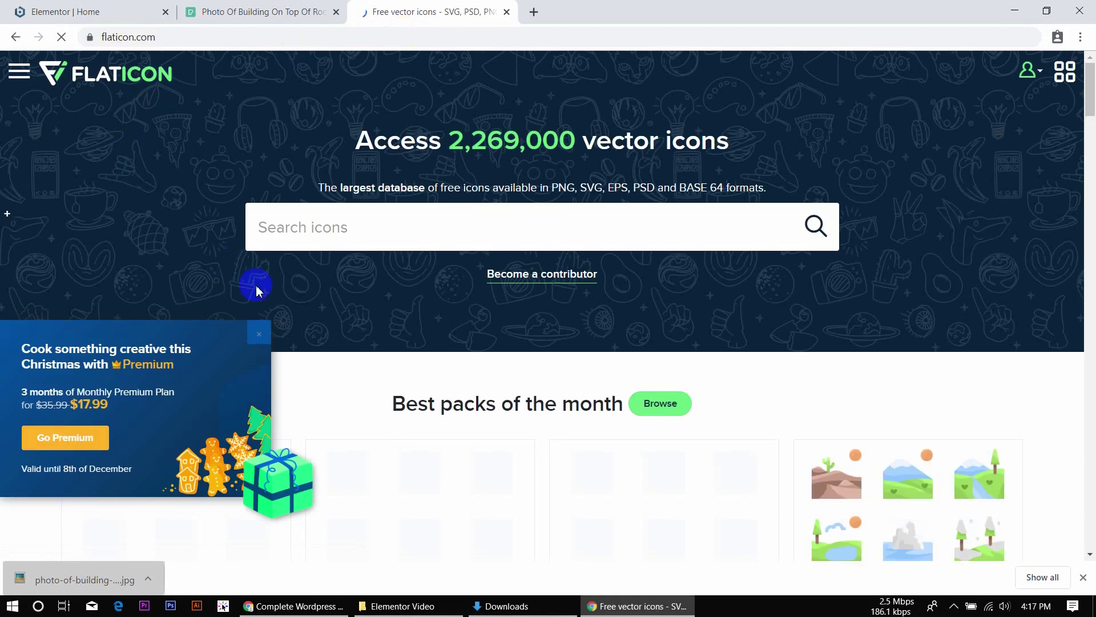
# Step: Dismiss Flaticon's Christmas promotion and cookie notice, and browse the featured icon packs
pyautogui.click(258, 332)
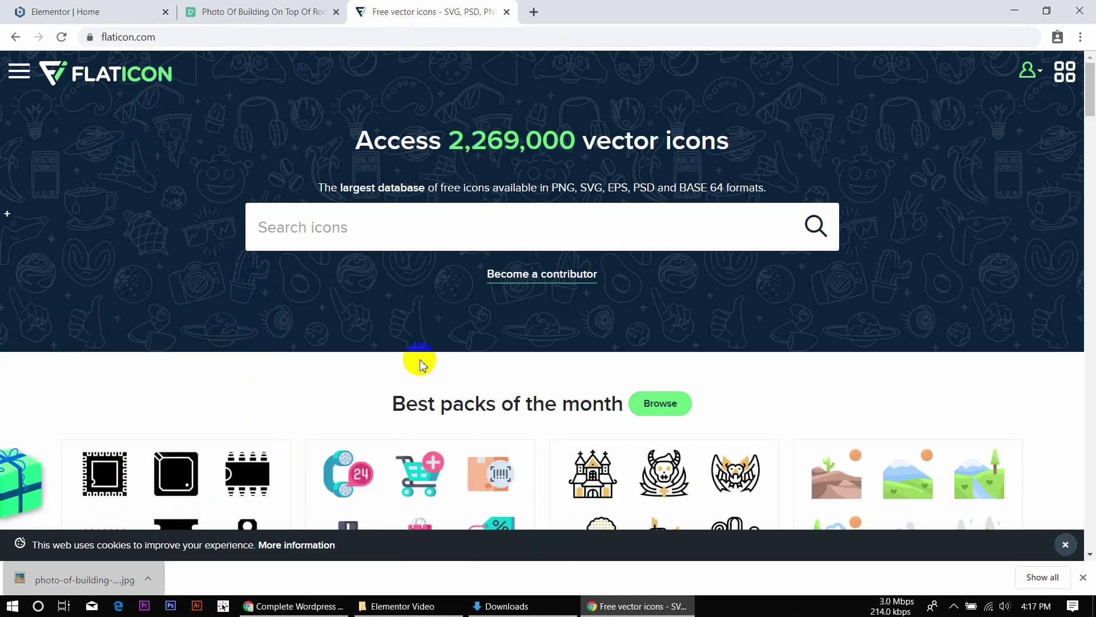
pyautogui.scroll(-3, 473, 388)
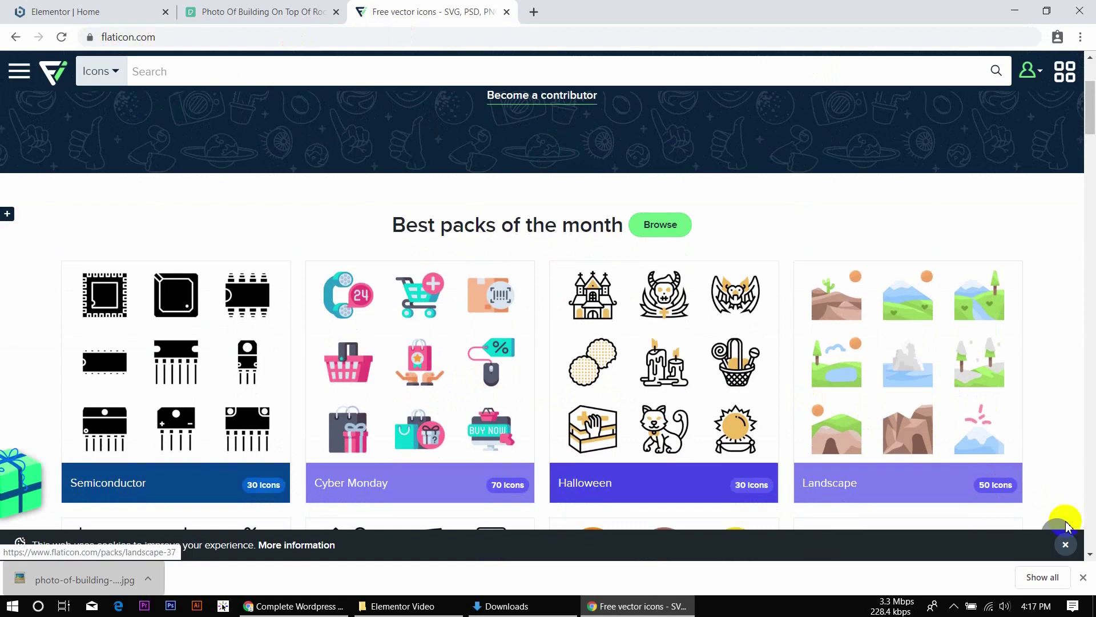
pyautogui.click(1066, 545)
pyautogui.scroll(-13, 731, 481)
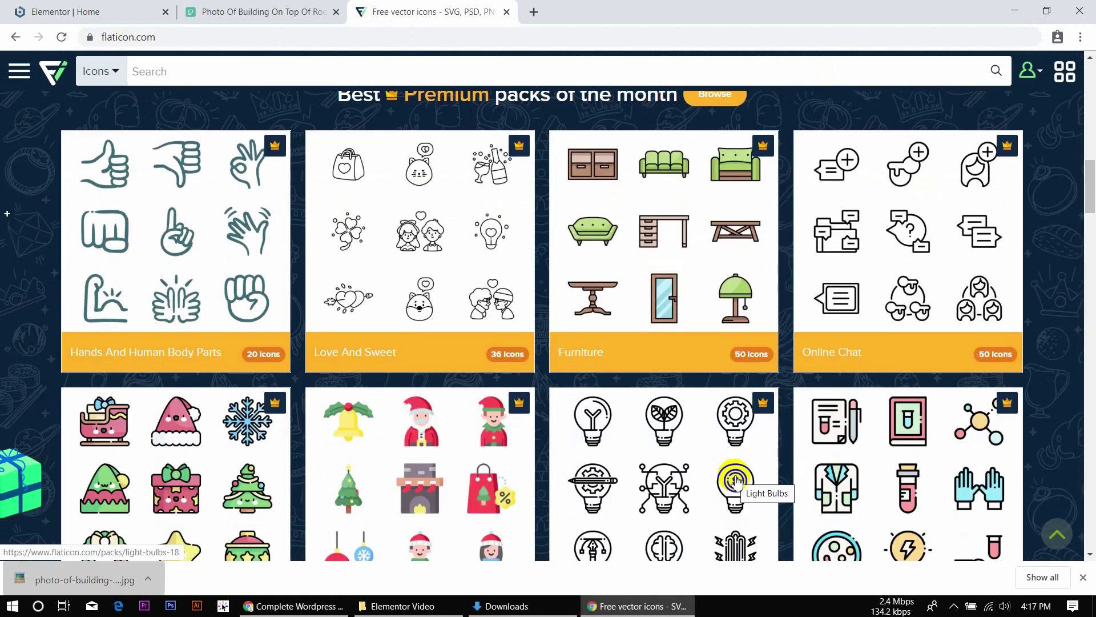
pyautogui.scroll(20, 737, 480)
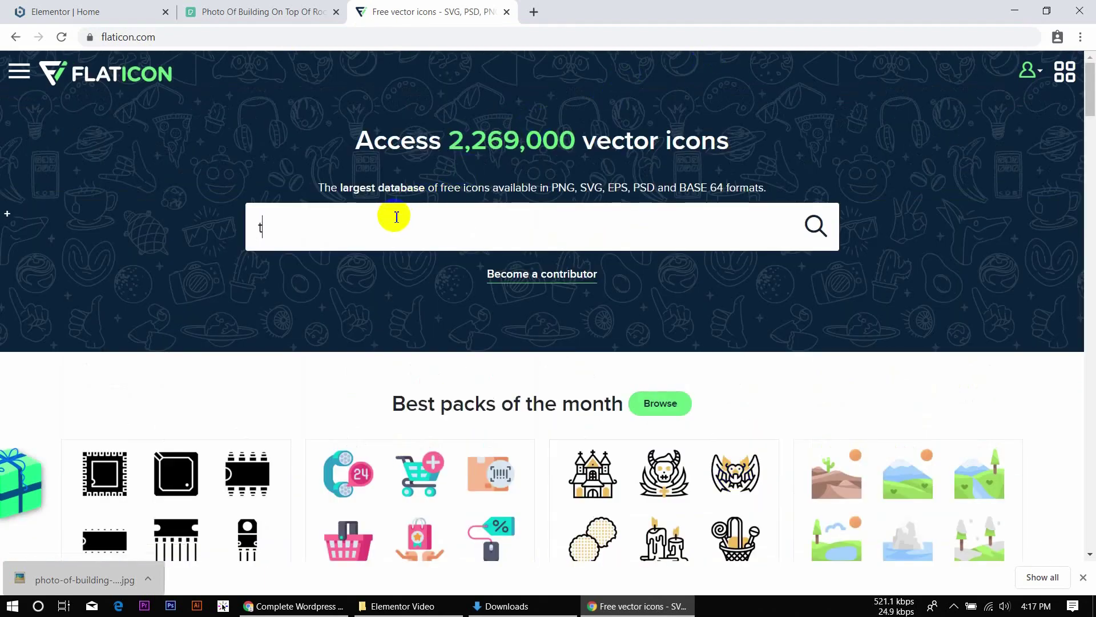
# Step: Search Flaticon for "bus" icons and look through the results
pyautogui.write('bus')
pyautogui.press('Return')
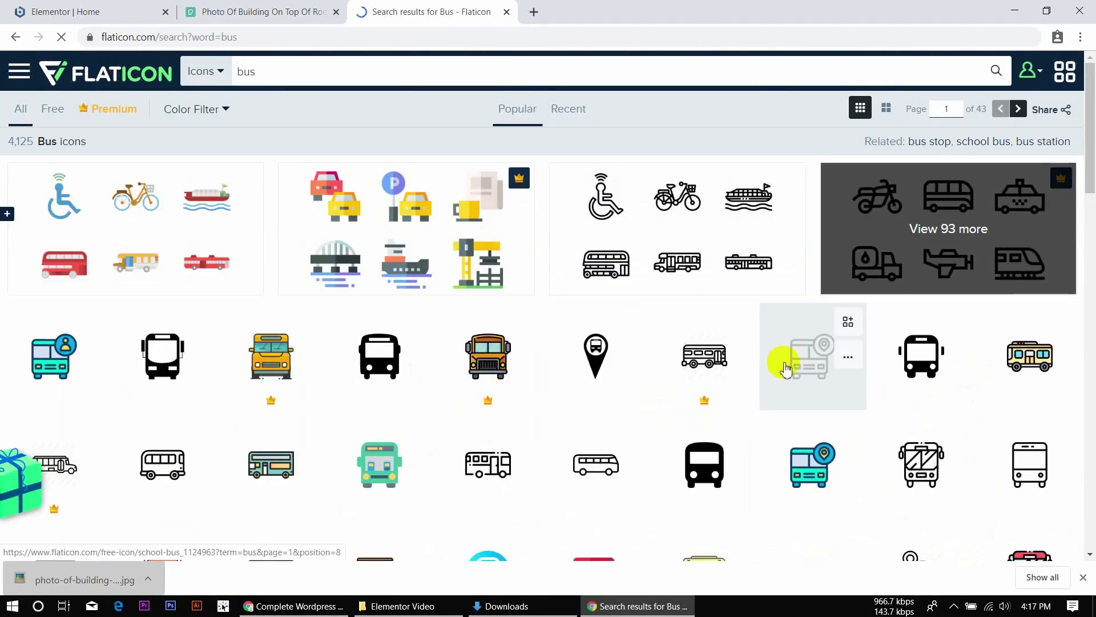
pyautogui.scroll(-3, 783, 362)
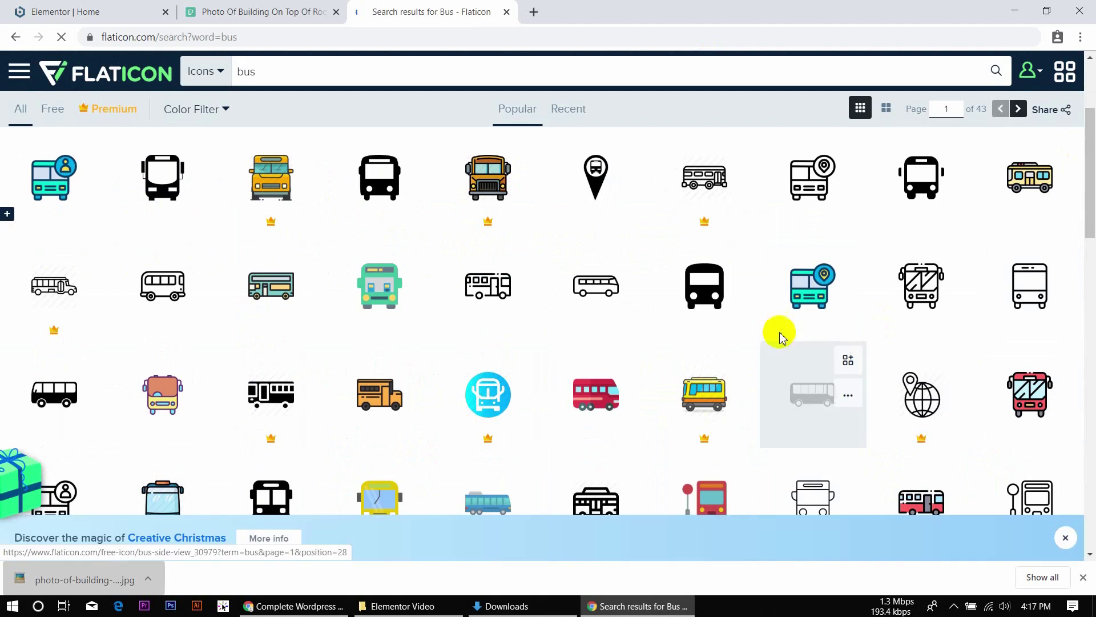
# Step: Download the outlined School Bus icon with the location pin from Flaticon as a free PNG, dismissing the Shutterstock pop-up
pyautogui.click(814, 184)
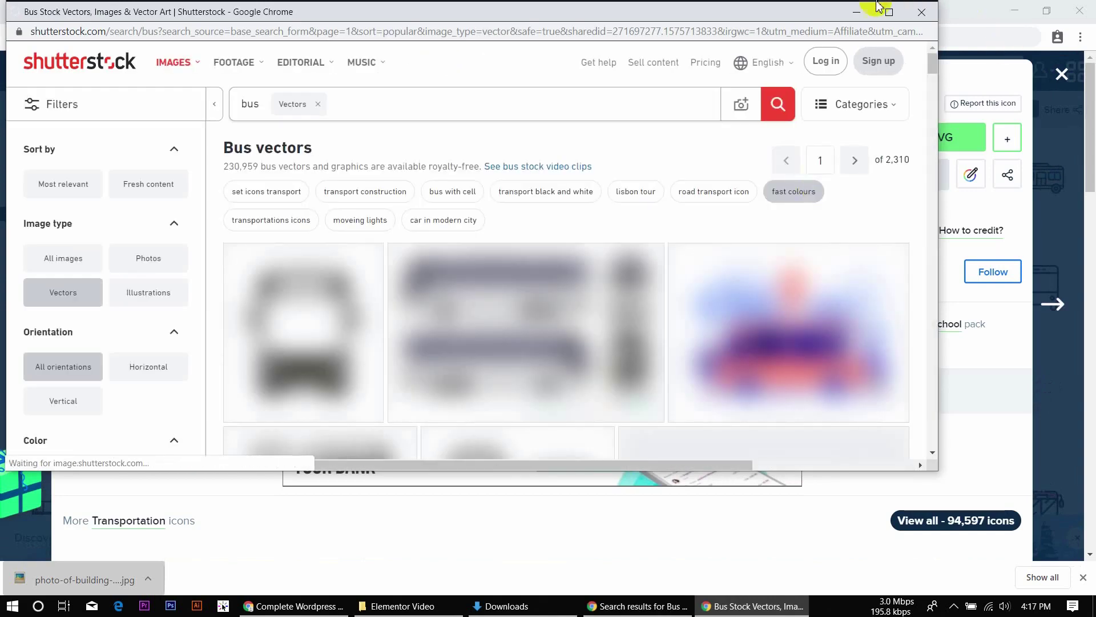
pyautogui.click(921, 12)
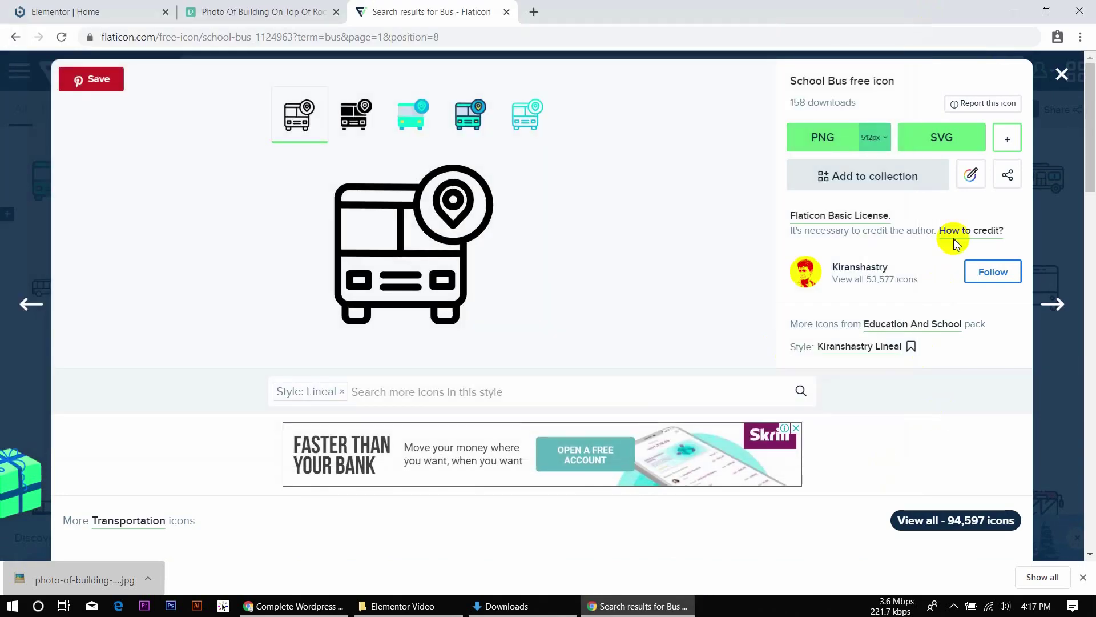
pyautogui.click(818, 141)
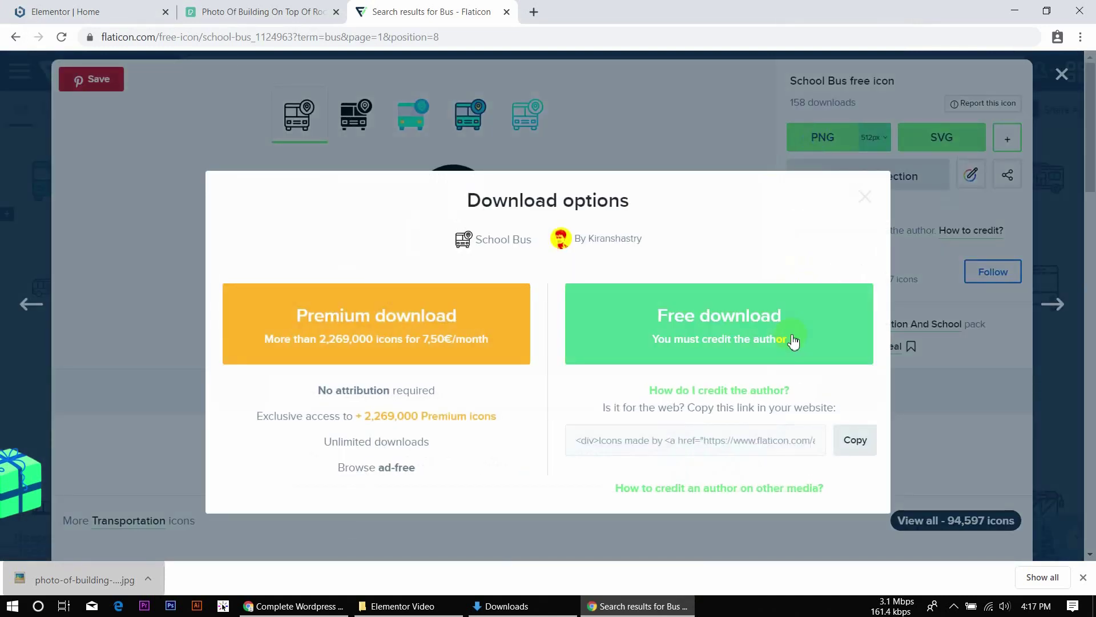
pyautogui.click(788, 346)
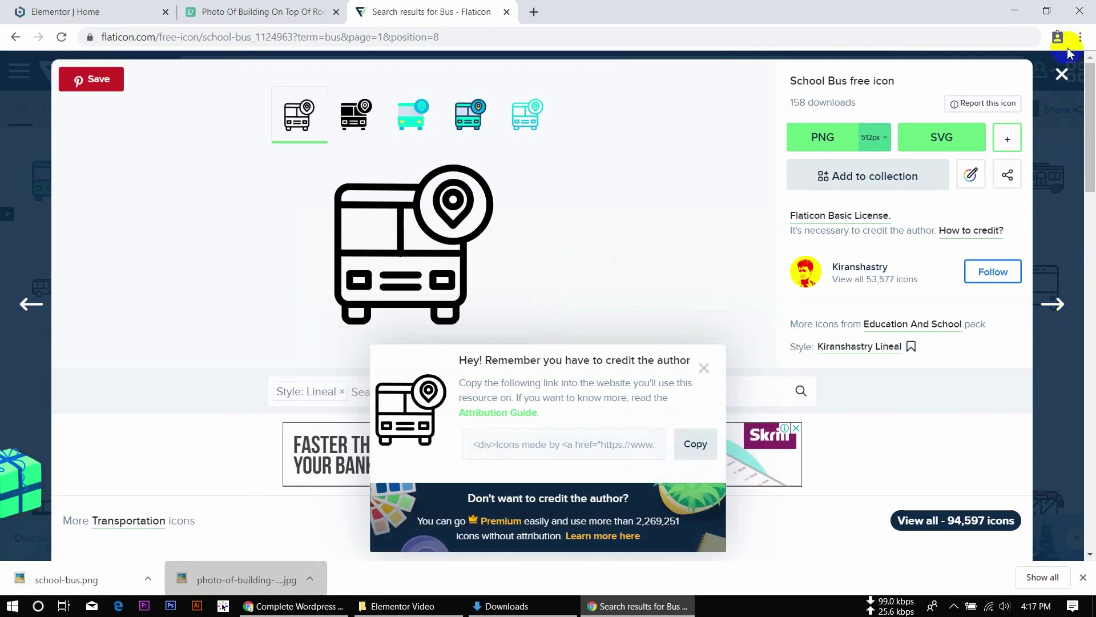
pyautogui.click(1062, 75)
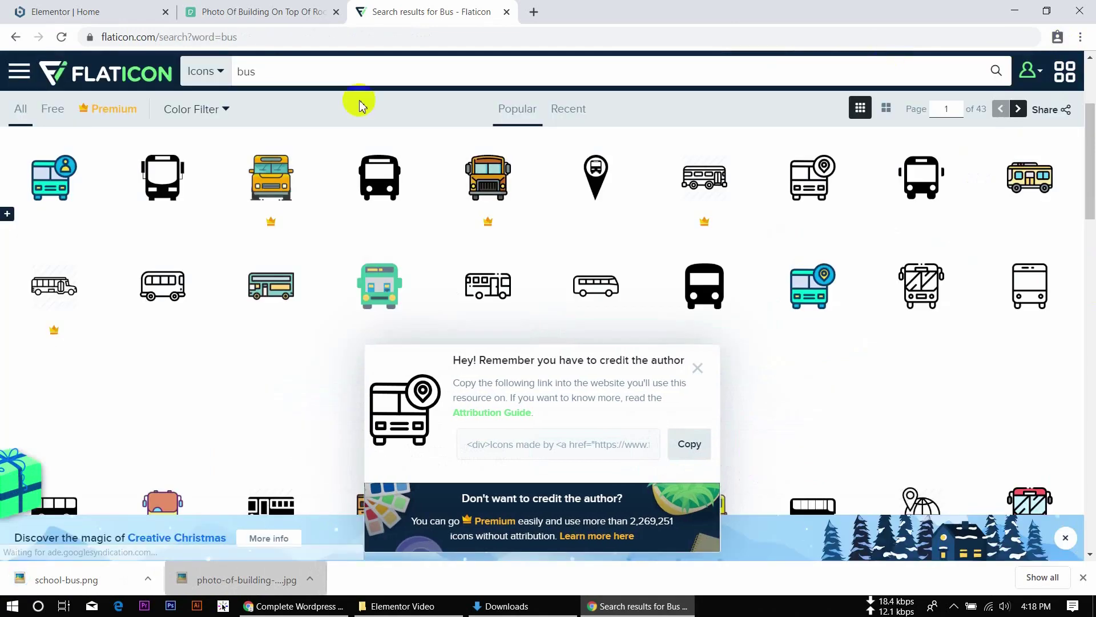
# Step: Replace the image in the lower row's first image box with the downloaded school-bus.png, uploading it to the media library
pyautogui.click(232, 11)
pyautogui.click(161, 8)
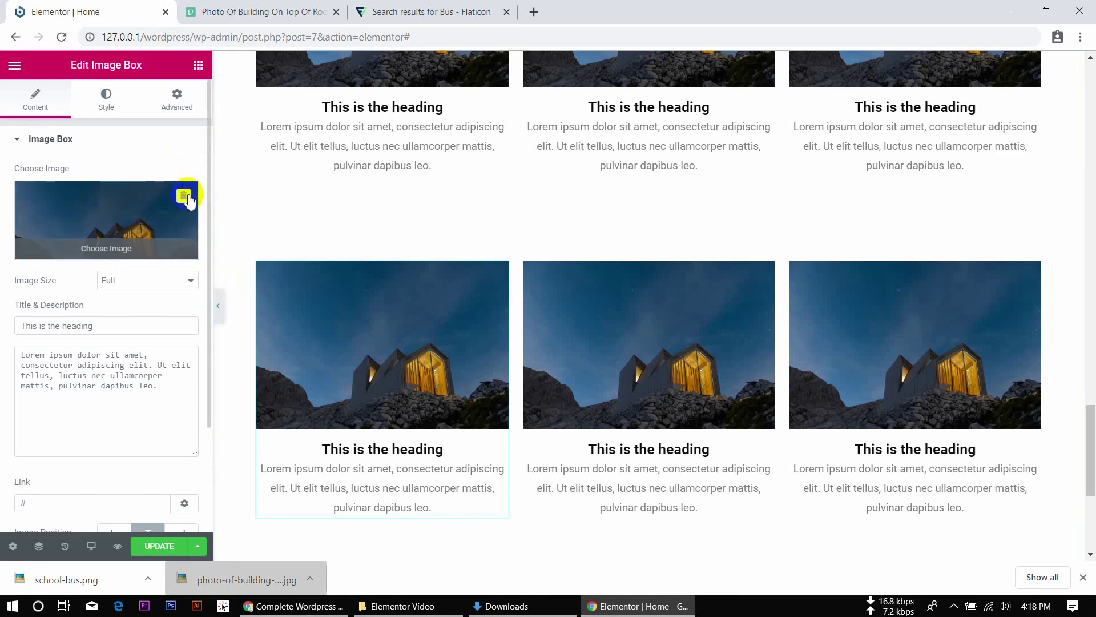
pyautogui.click(184, 196)
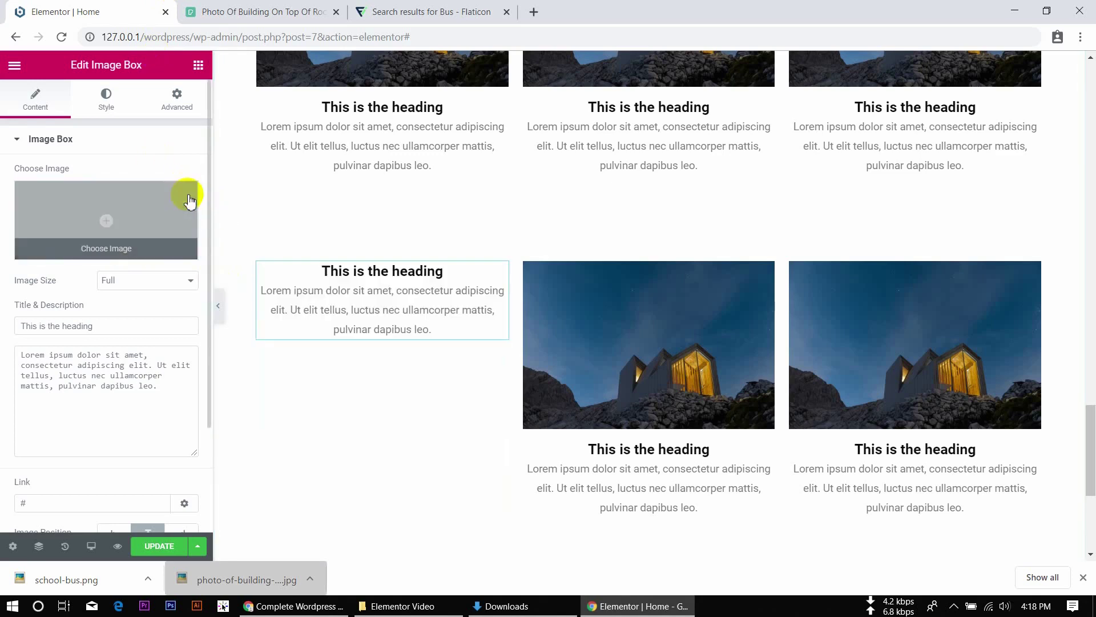
pyautogui.click(96, 225)
pyautogui.moveTo(81, 578); pyautogui.dragTo(386, 311)
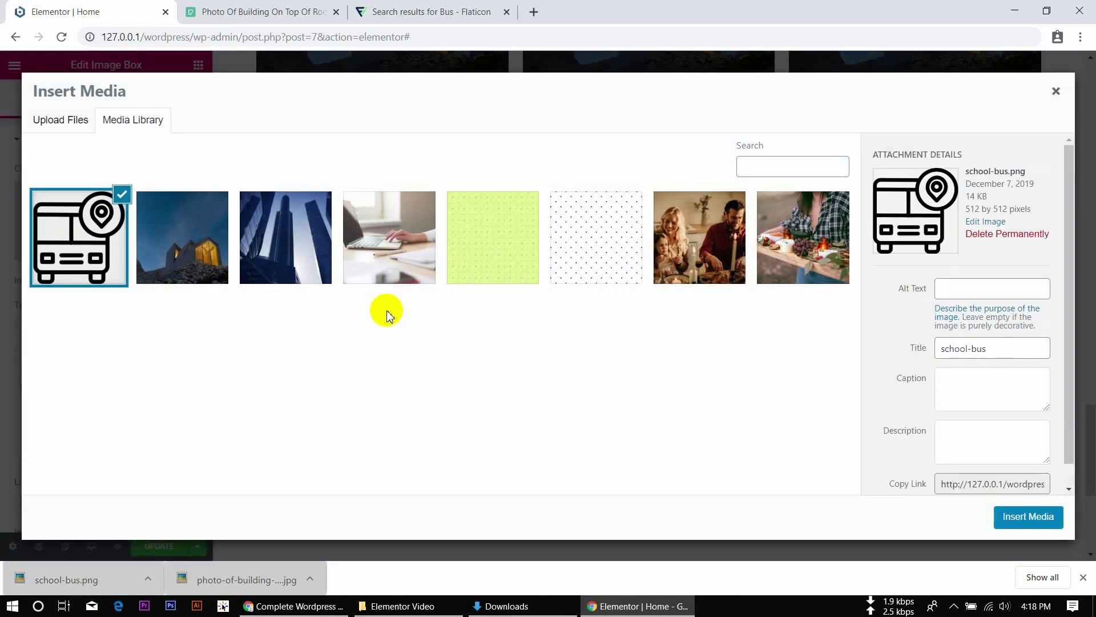
pyautogui.click(1022, 530)
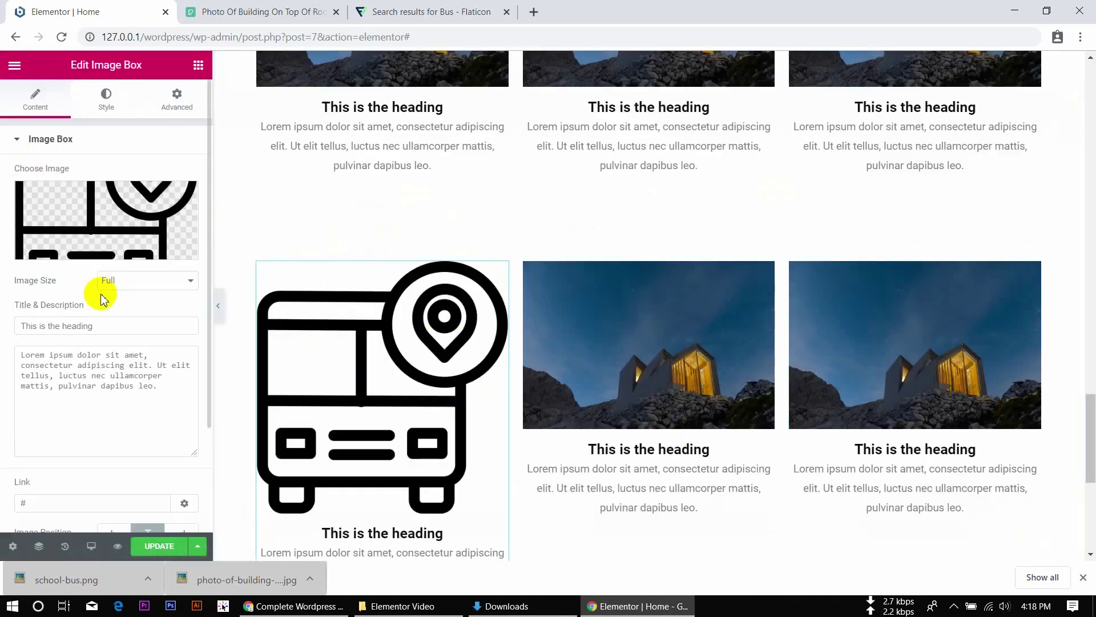
# Step: Set the width of the bus image in the lower row's first image box to 45%
pyautogui.scroll(-3, 101, 297)
pyautogui.scroll(3, 102, 294)
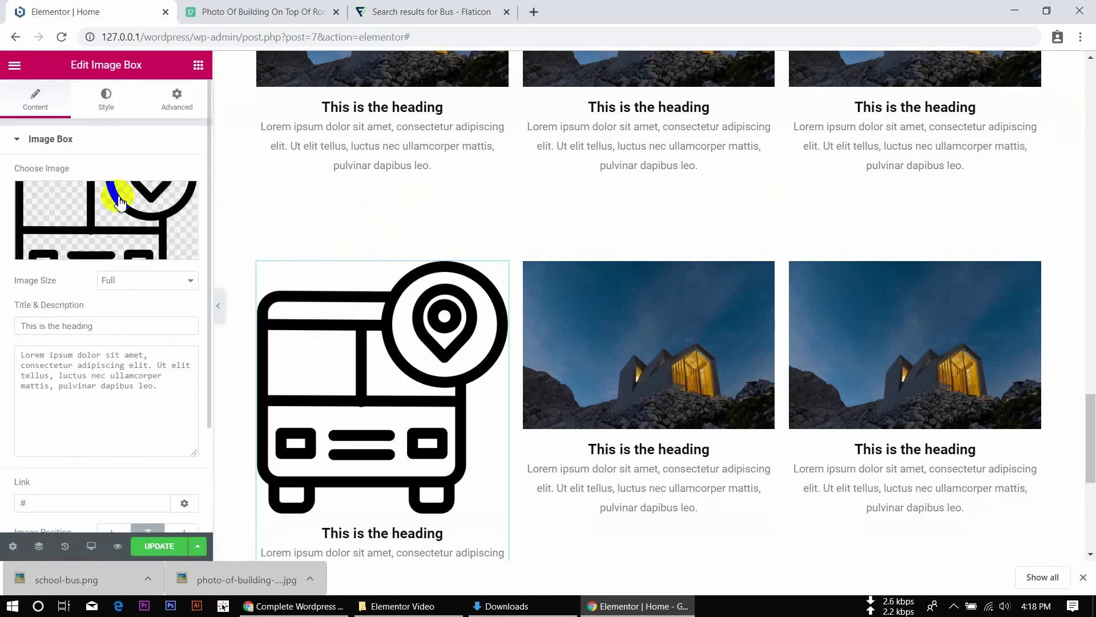
pyautogui.click(104, 114)
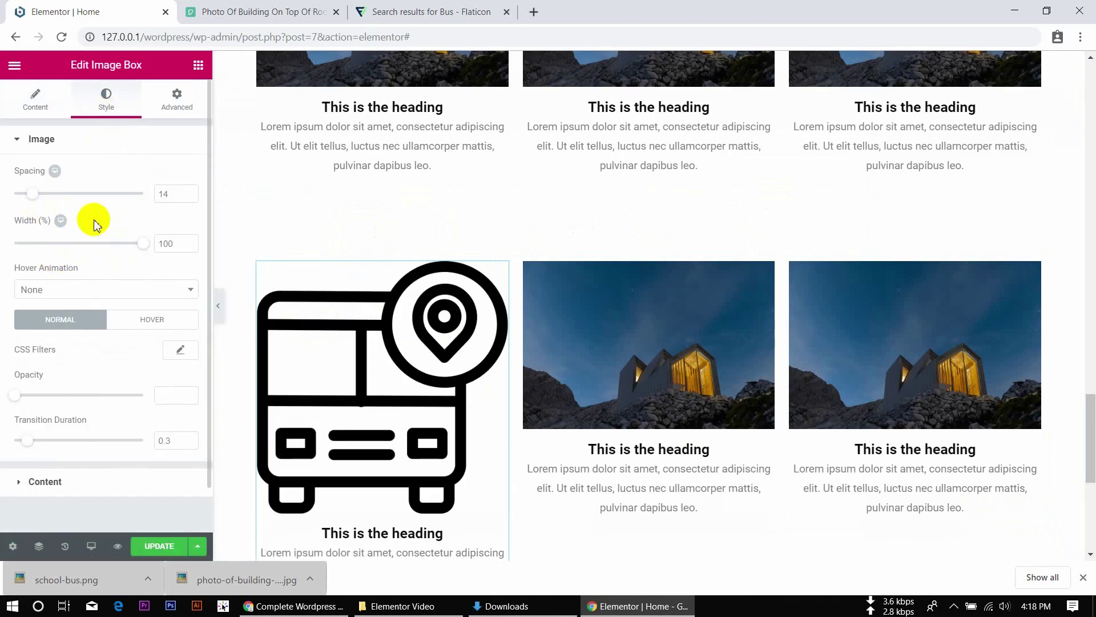
pyautogui.moveTo(147, 246); pyautogui.dragTo(71, 248)
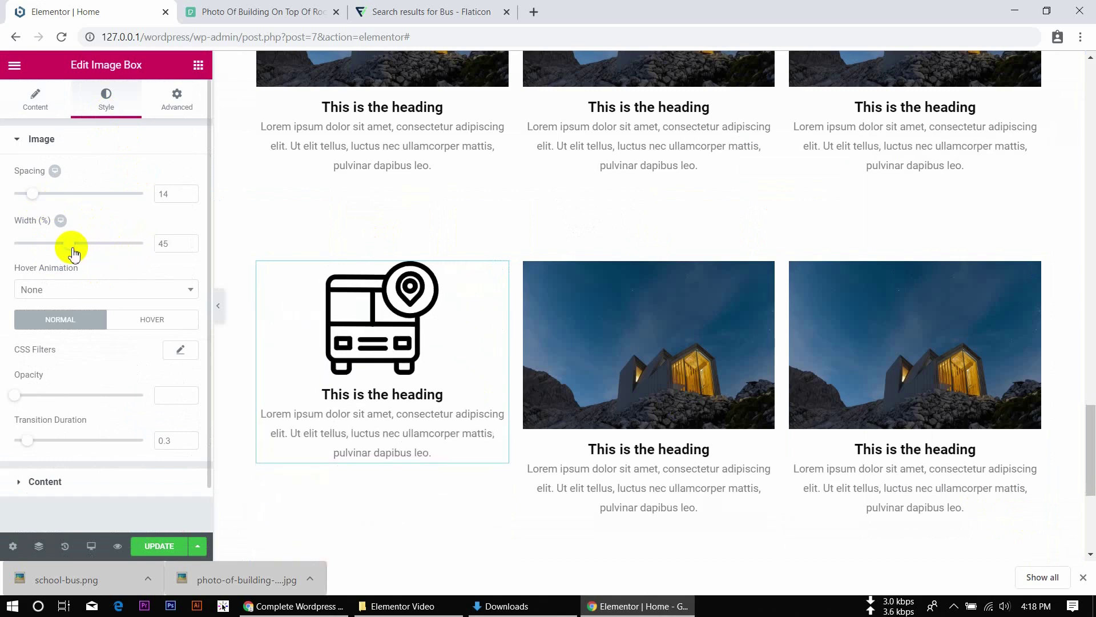
# Step: Review the image box's content options and the style options for its image, text alignment and typography
pyautogui.click(34, 105)
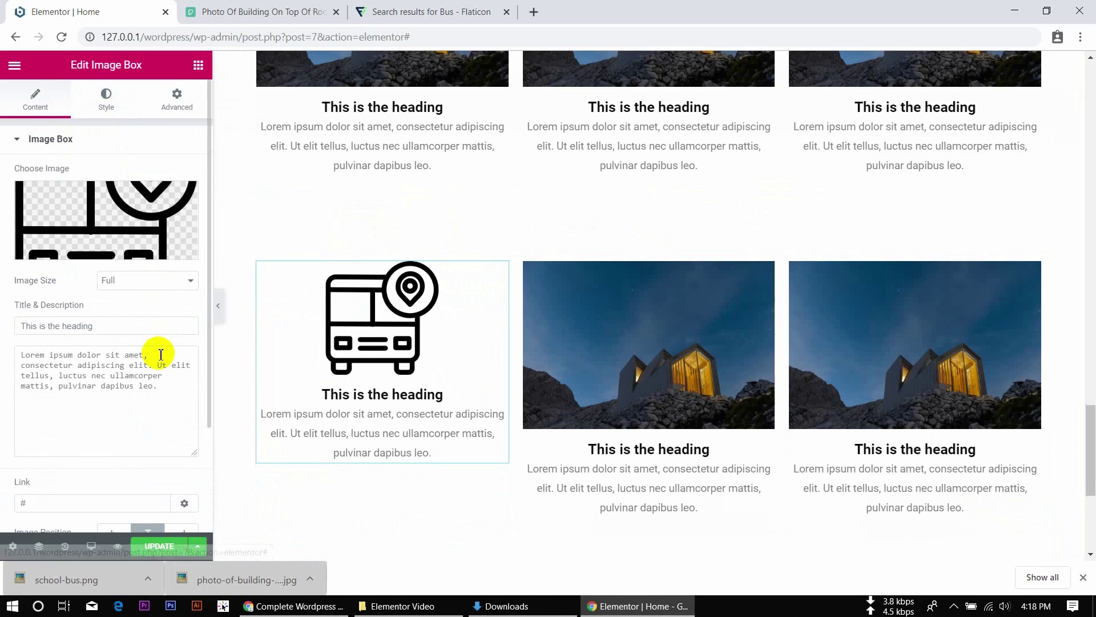
pyautogui.scroll(-2, 160, 355)
pyautogui.scroll(2, 47, 411)
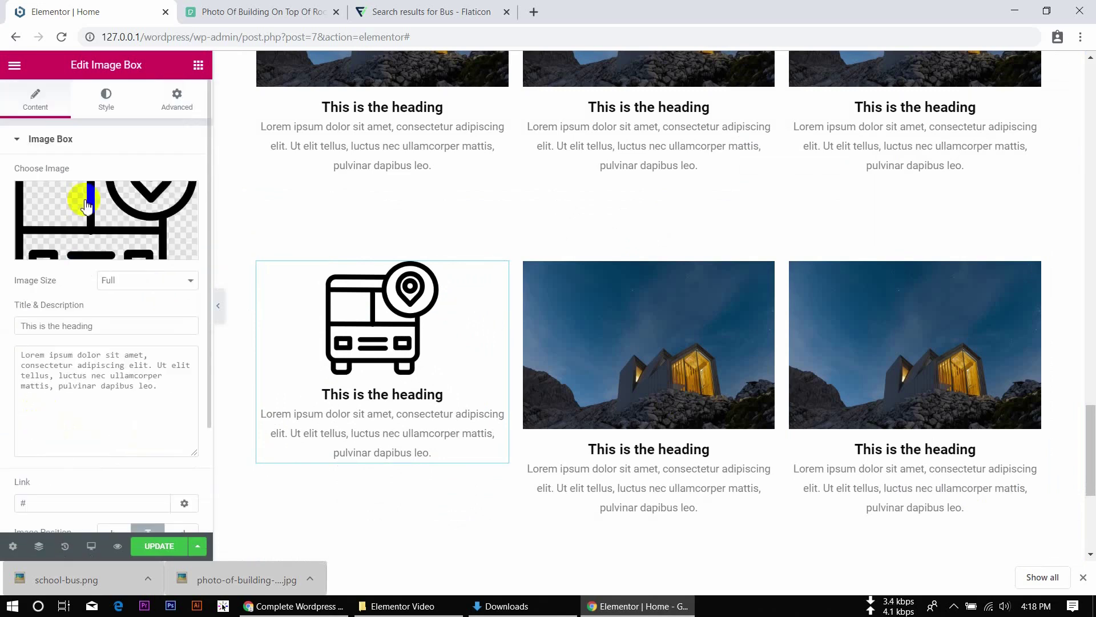
pyautogui.click(21, 137)
pyautogui.click(21, 137)
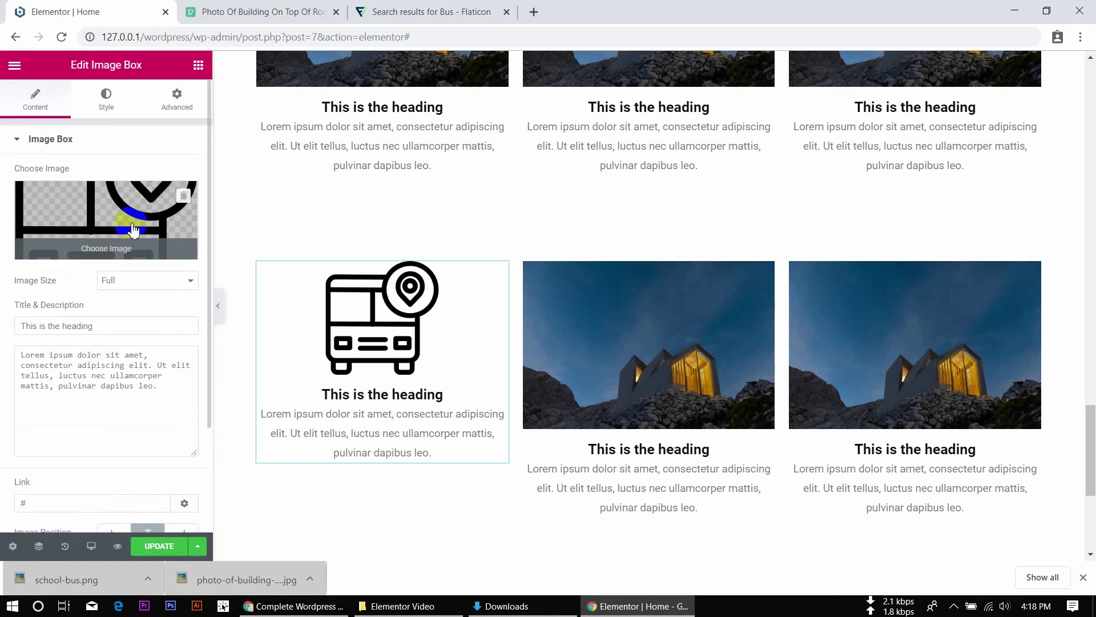
pyautogui.scroll(-2, 134, 227)
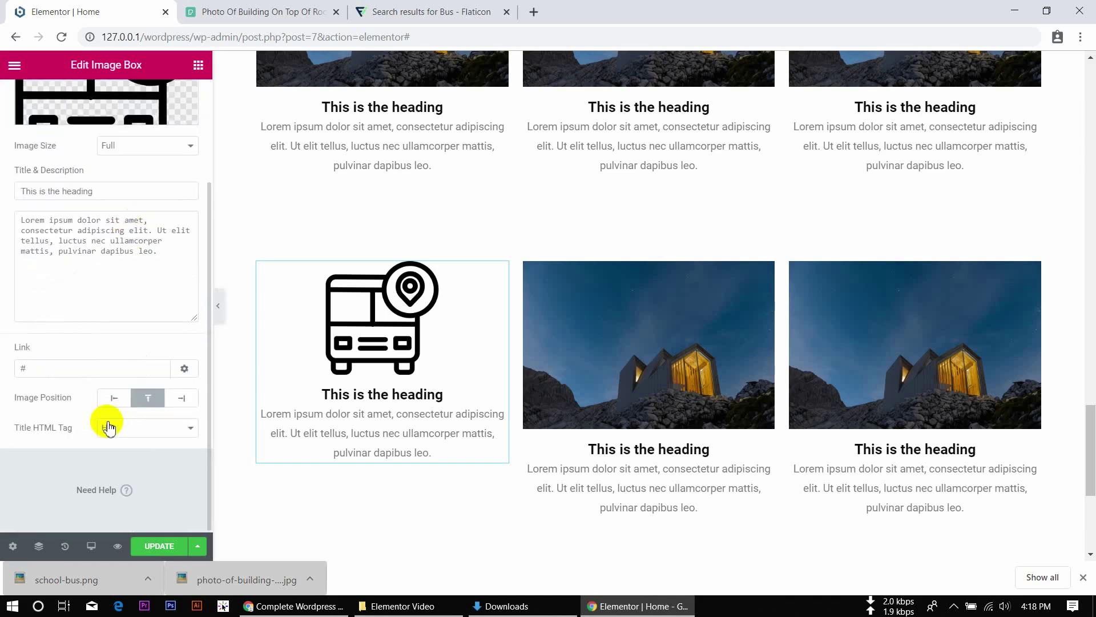
pyautogui.scroll(3, 108, 426)
pyautogui.click(102, 106)
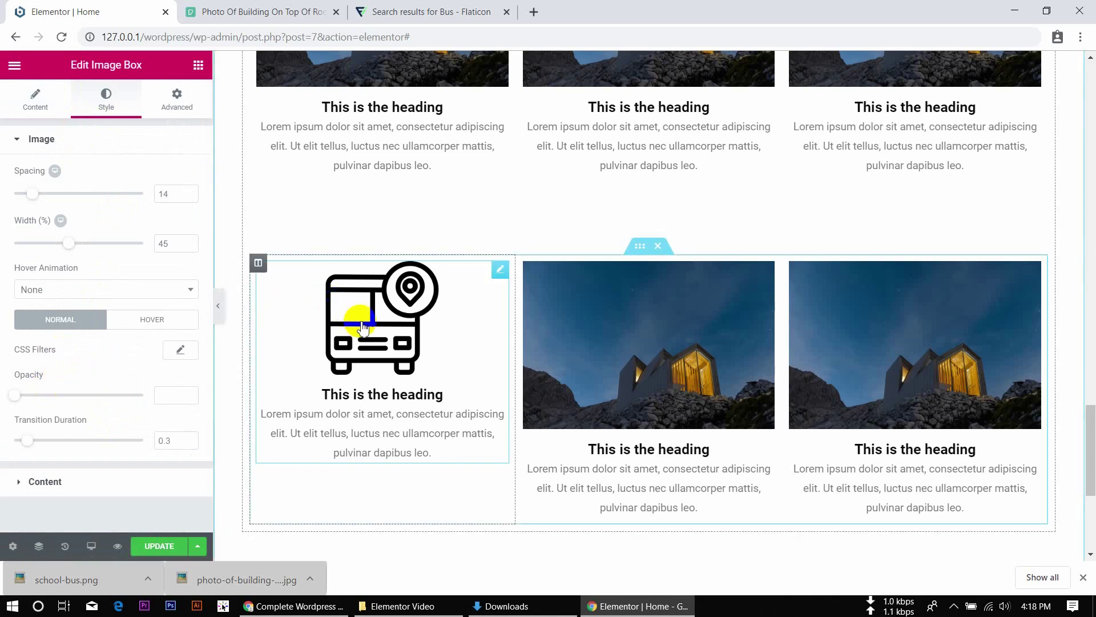
pyautogui.scroll(-1, 54, 335)
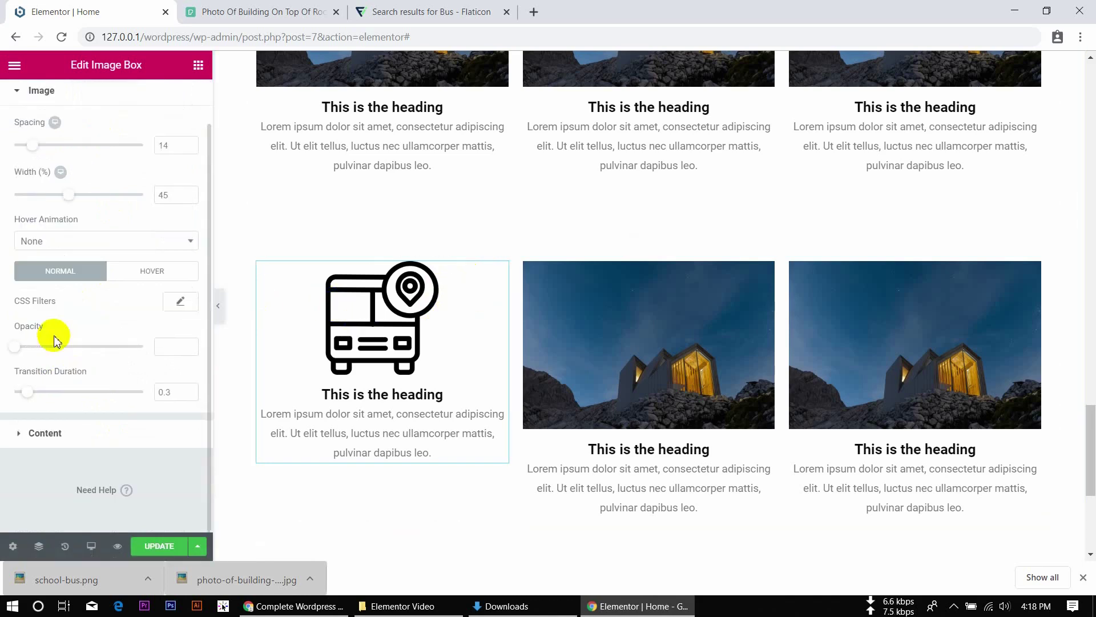
pyautogui.click(21, 438)
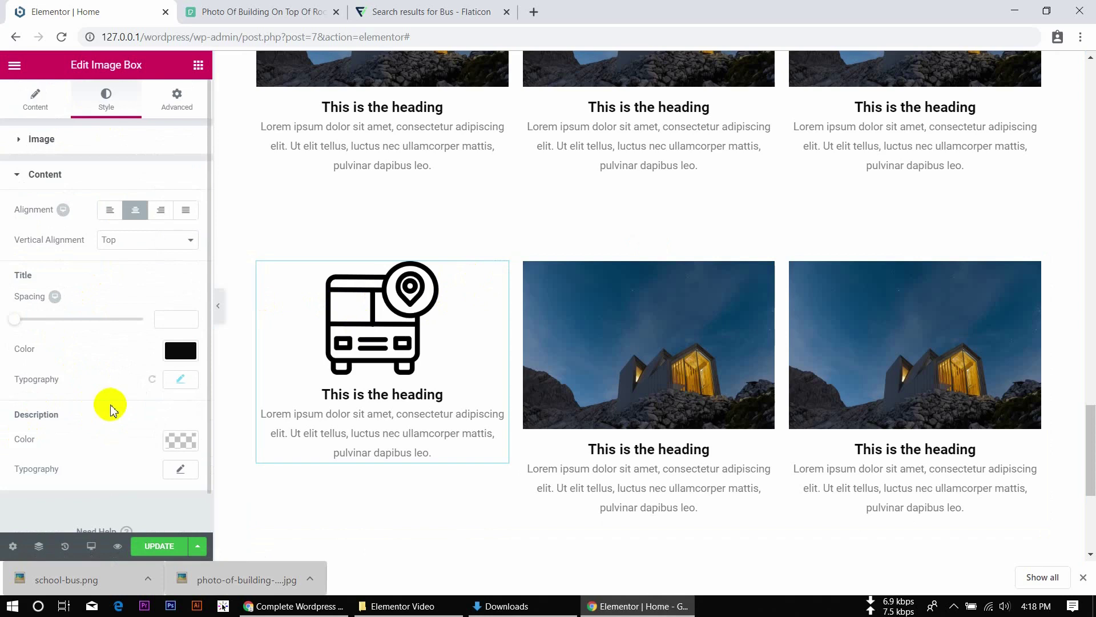
pyautogui.click(135, 211)
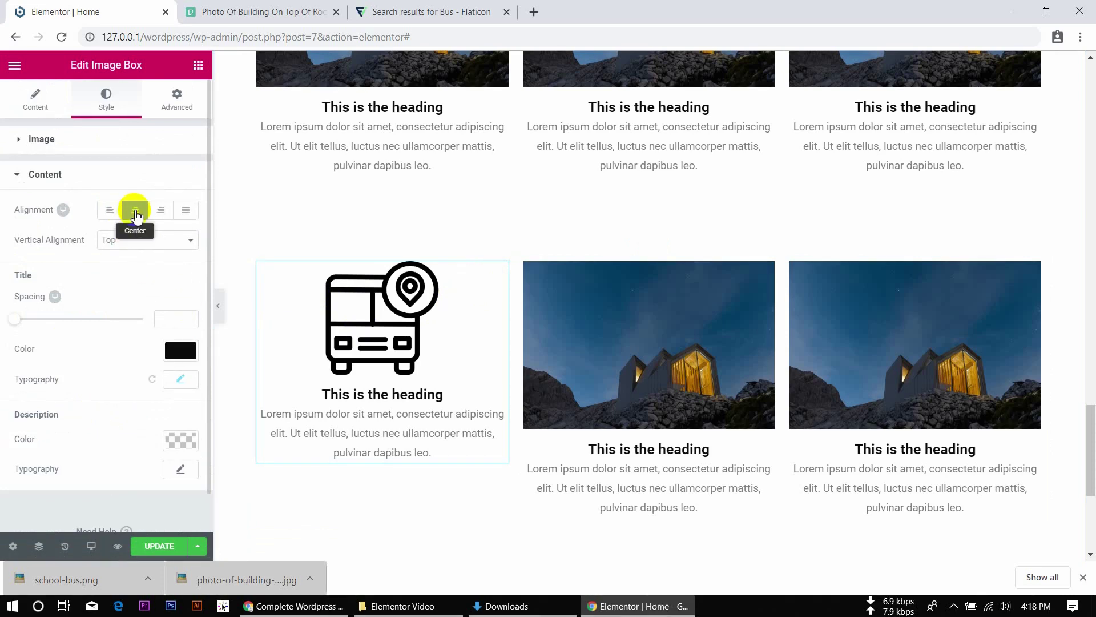
# Step: Set the spacing between the bus image and its heading to 12
pyautogui.click(22, 142)
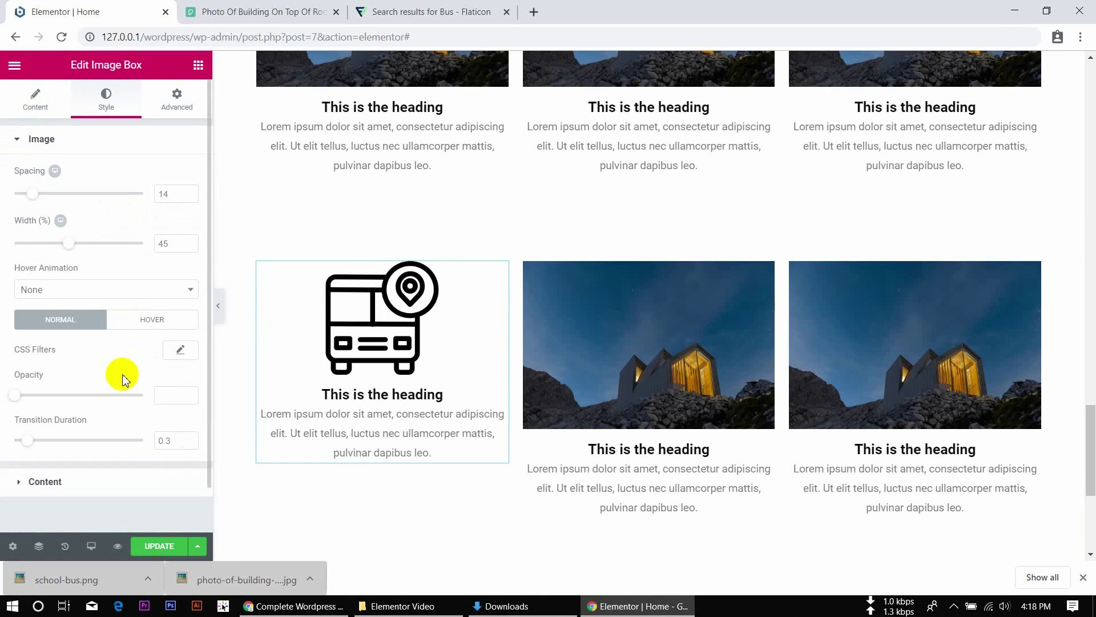
pyautogui.scroll(-1, 122, 377)
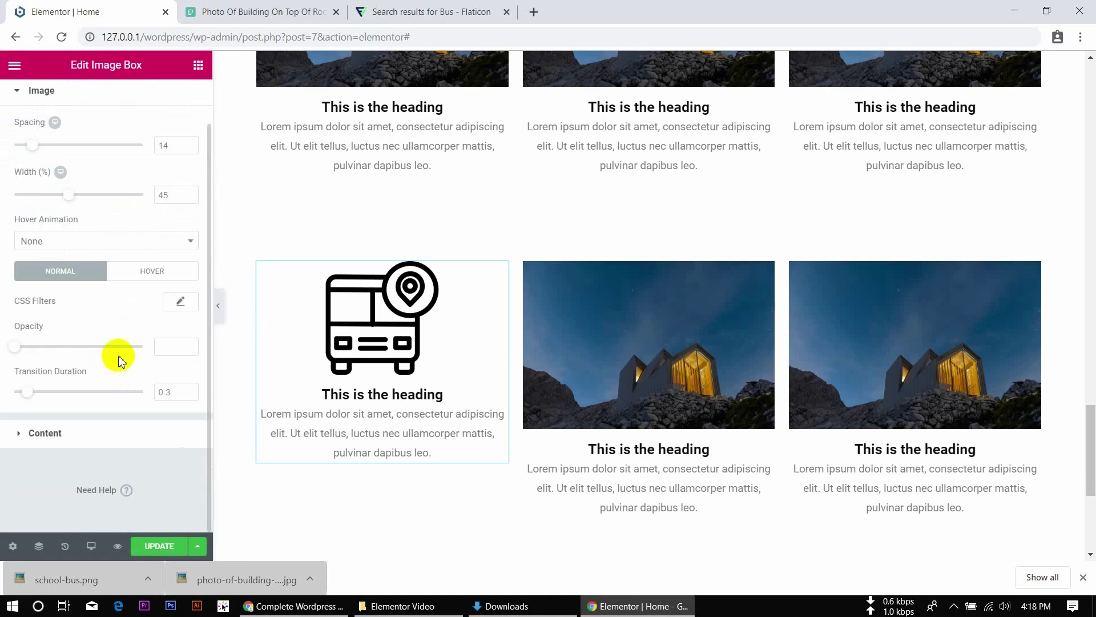
pyautogui.scroll(1, 118, 360)
pyautogui.moveTo(33, 201)
pyautogui.mouseDown()
pyautogui.moveTo(117, 197)
pyautogui.moveTo(29, 191)
pyautogui.mouseUp()
# Step: Check the attachment details of school-bus.png in the media library and insert the same image again
pyautogui.click(29, 97)
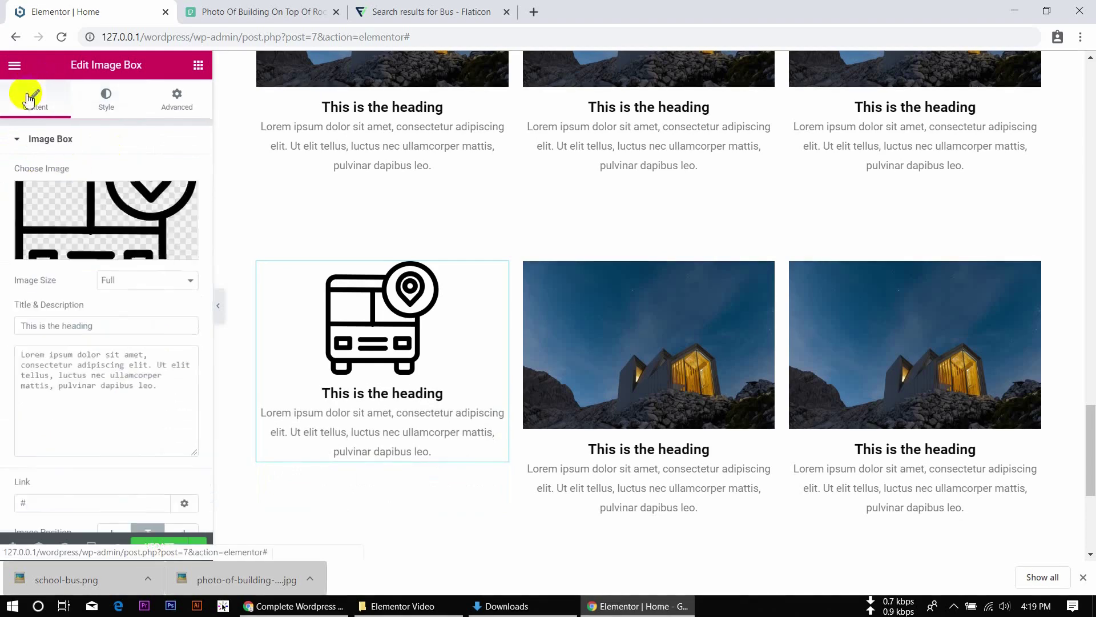
pyautogui.click(152, 214)
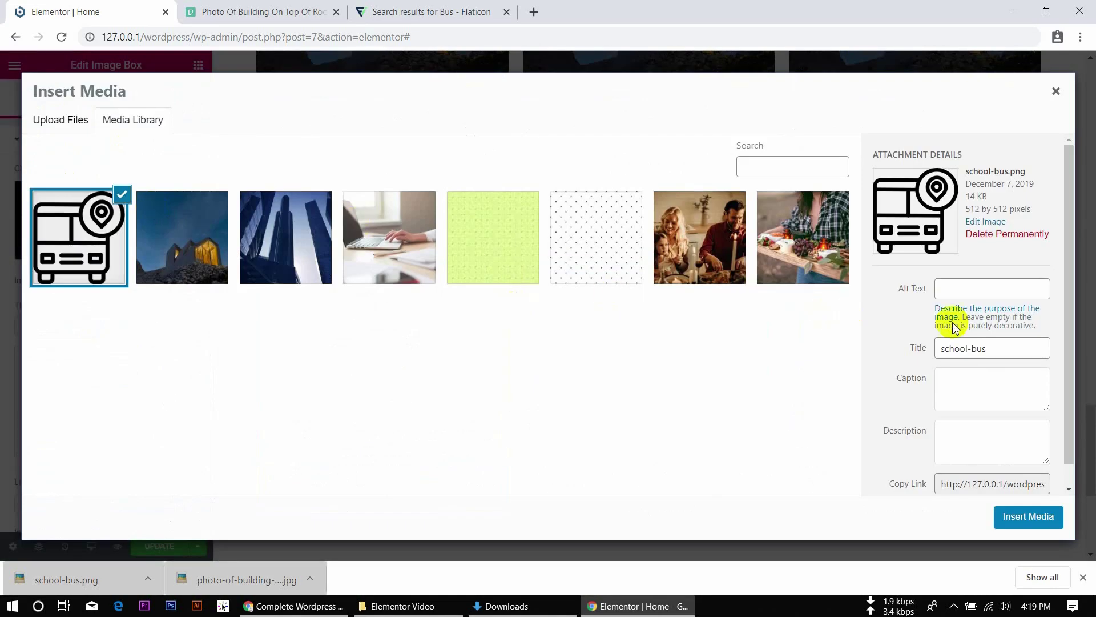
pyautogui.scroll(-1, 1043, 350)
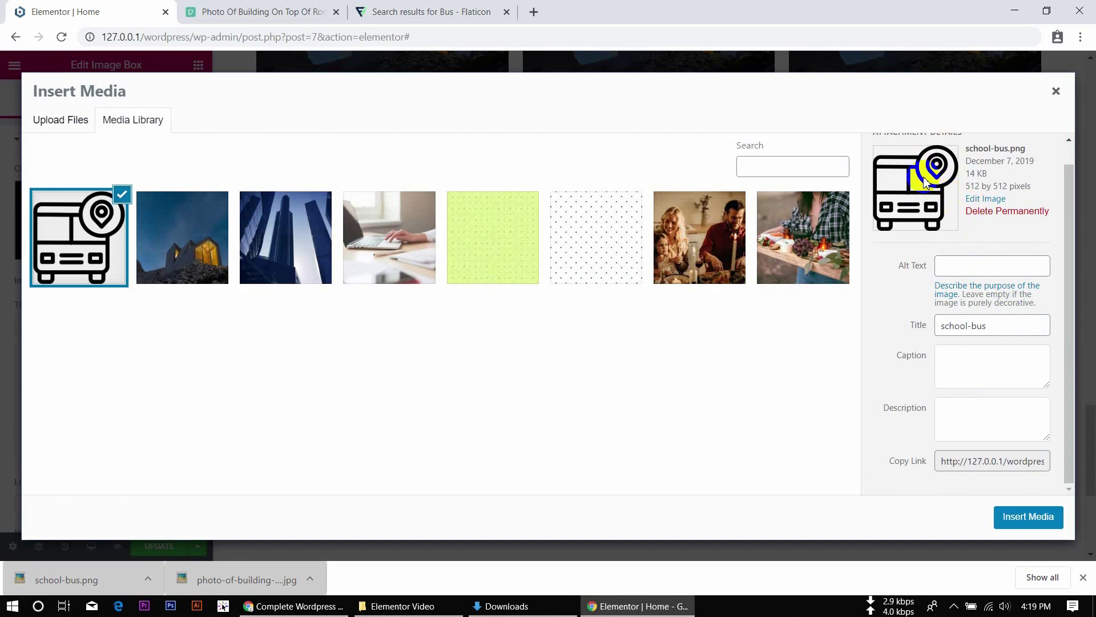
pyautogui.click(1029, 528)
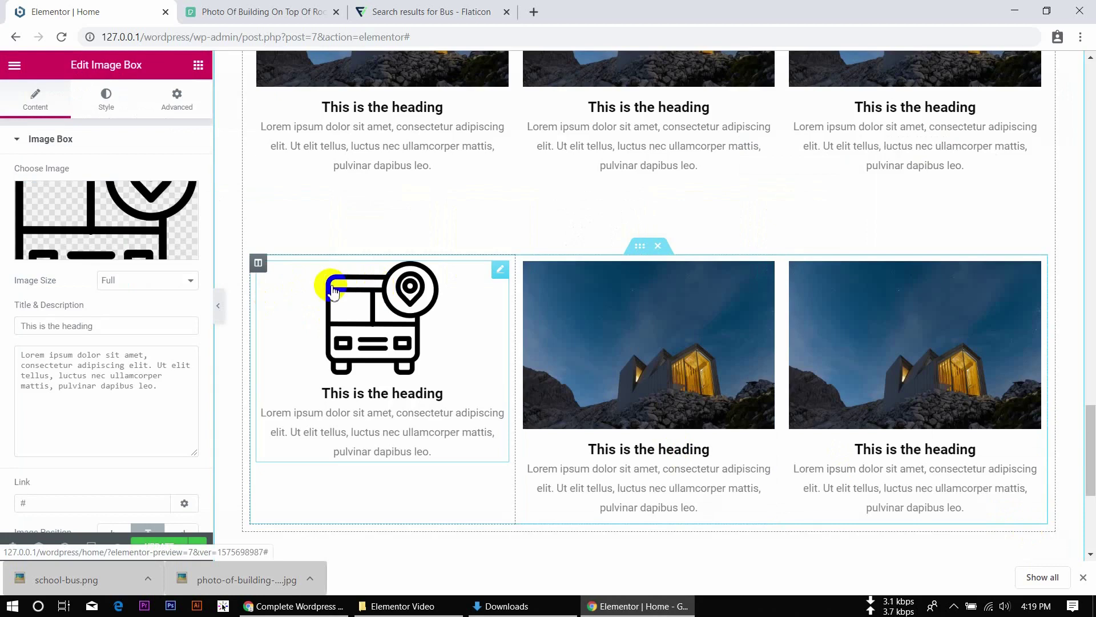
# Step: Download the outlined front-view Bus icon by Freepik from Flaticon as a free PNG
pyautogui.click(448, 12)
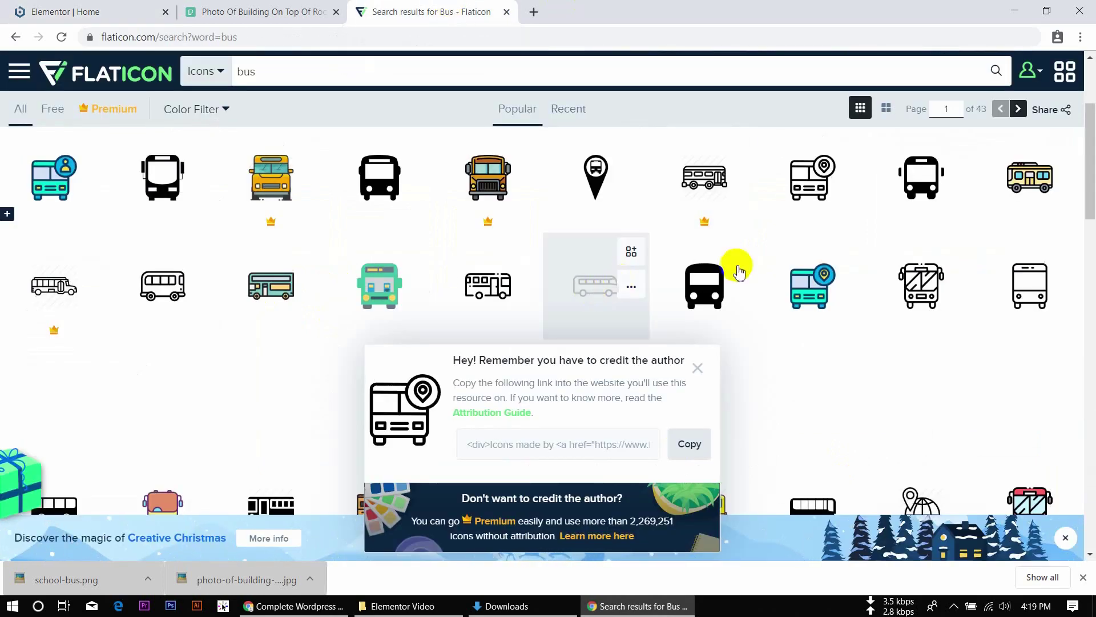
pyautogui.click(928, 284)
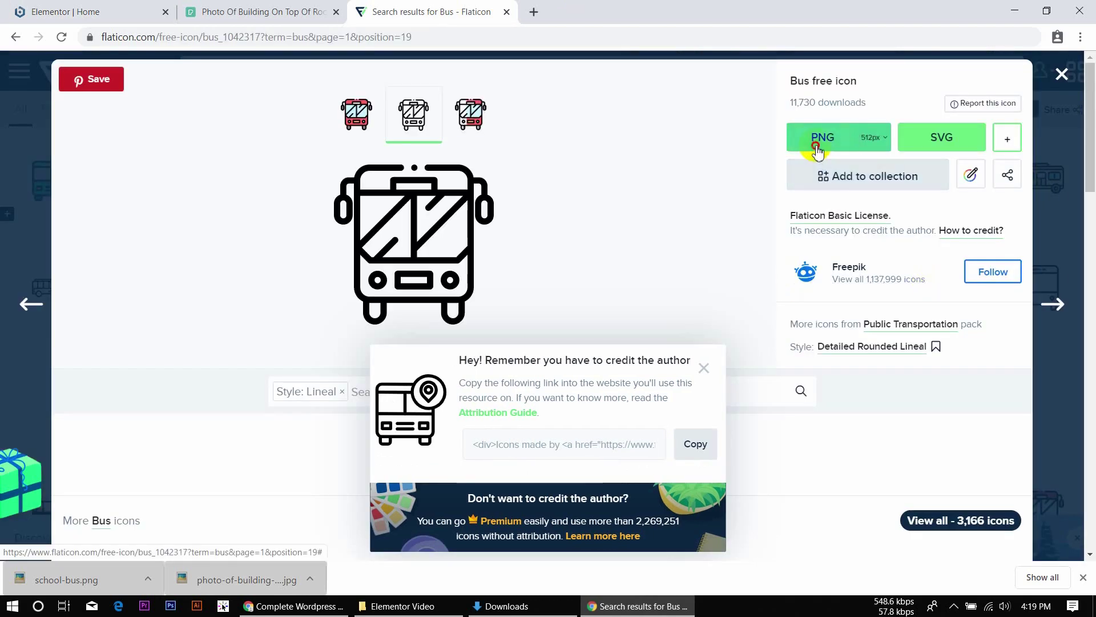
pyautogui.click(816, 146)
pyautogui.click(765, 333)
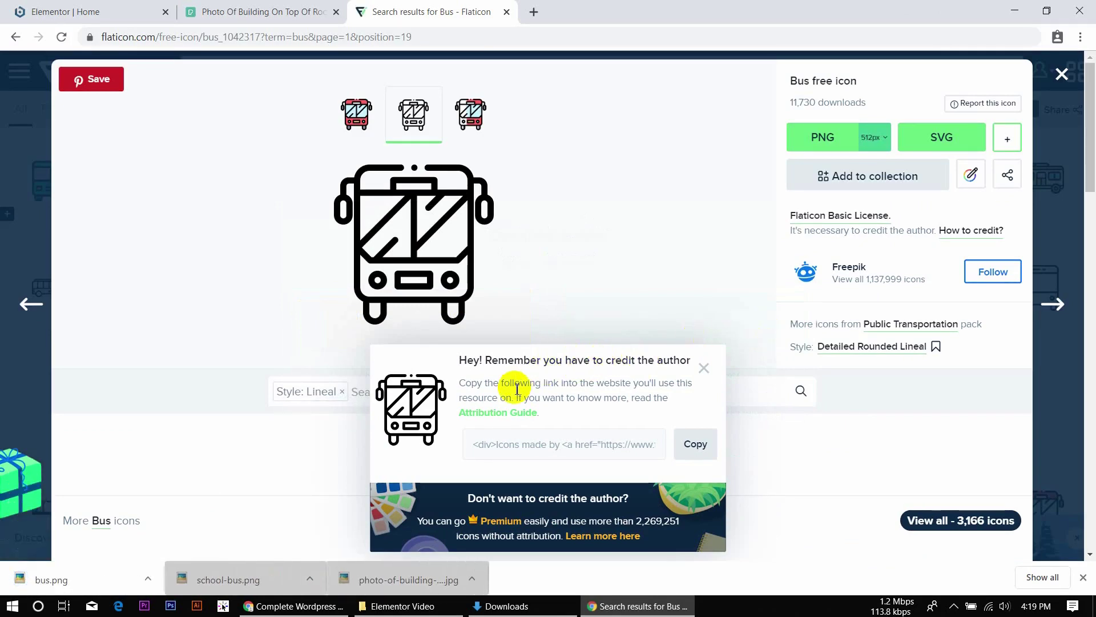
# Step: Upload and insert bus.png as the image of the lower row's first image box and set its width to 23%
pyautogui.click(108, 12)
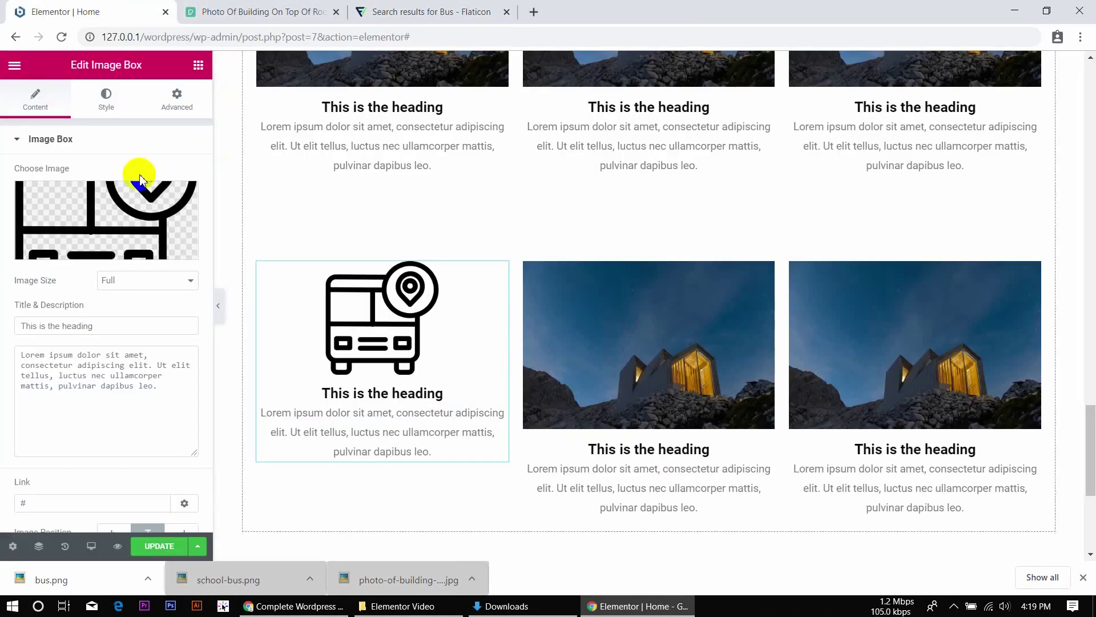
pyautogui.click(83, 213)
pyautogui.moveTo(133, 556); pyautogui.dragTo(382, 279)
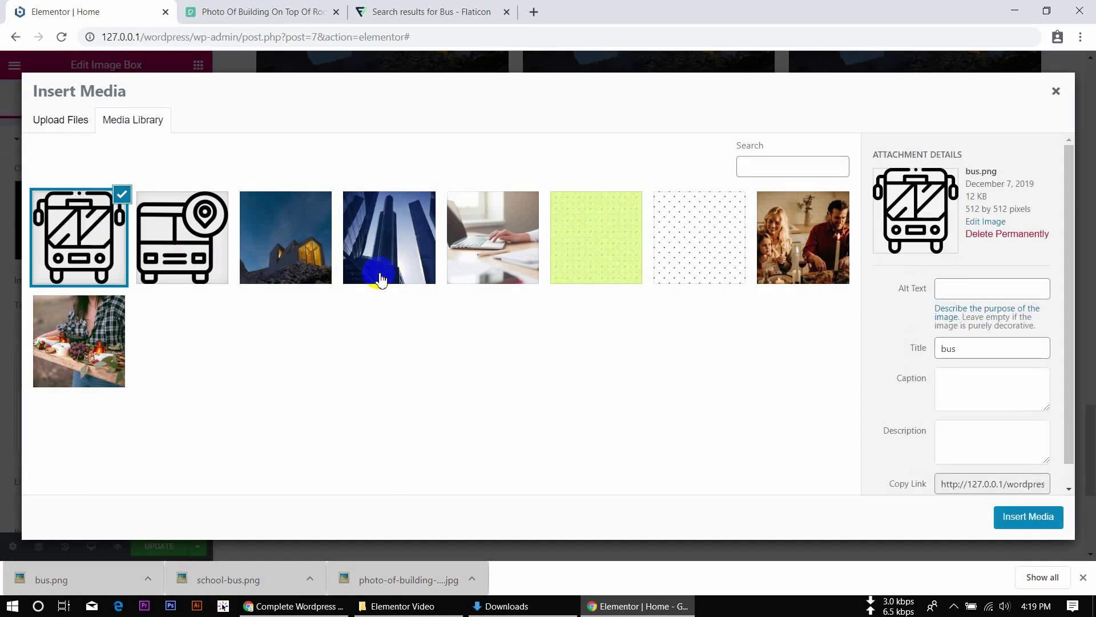
pyautogui.scroll(-1, 1019, 414)
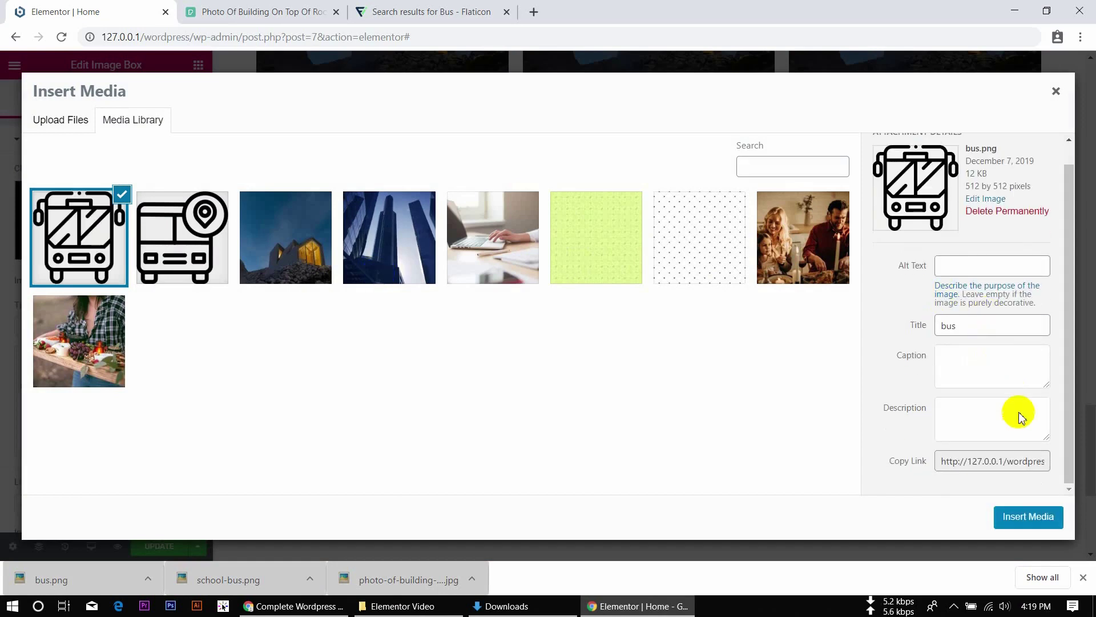
pyautogui.click(1028, 517)
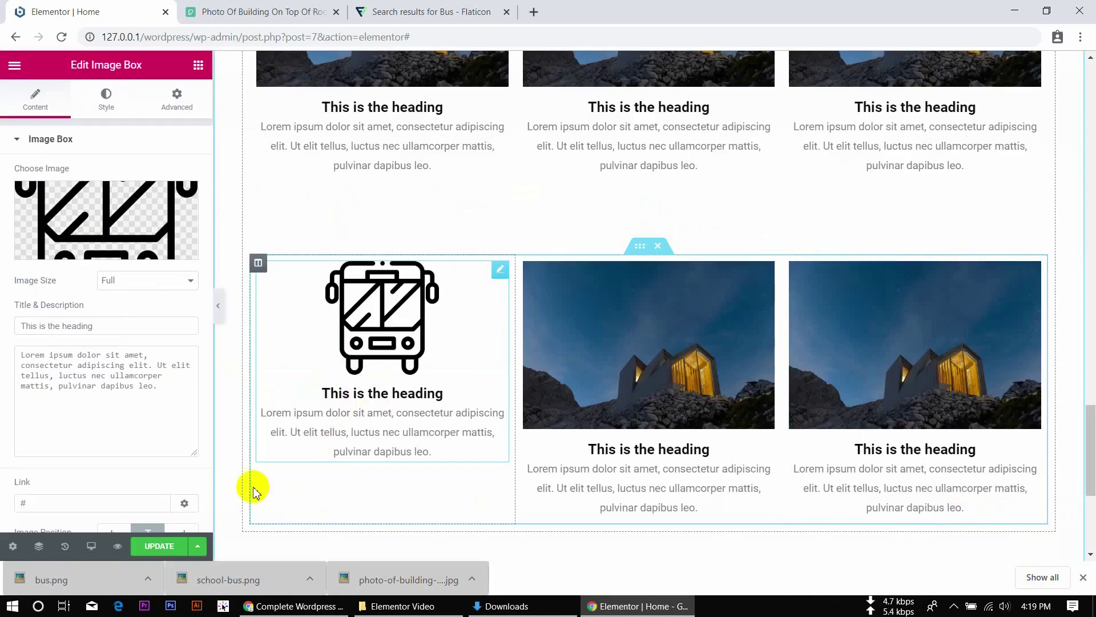
pyautogui.click(112, 98)
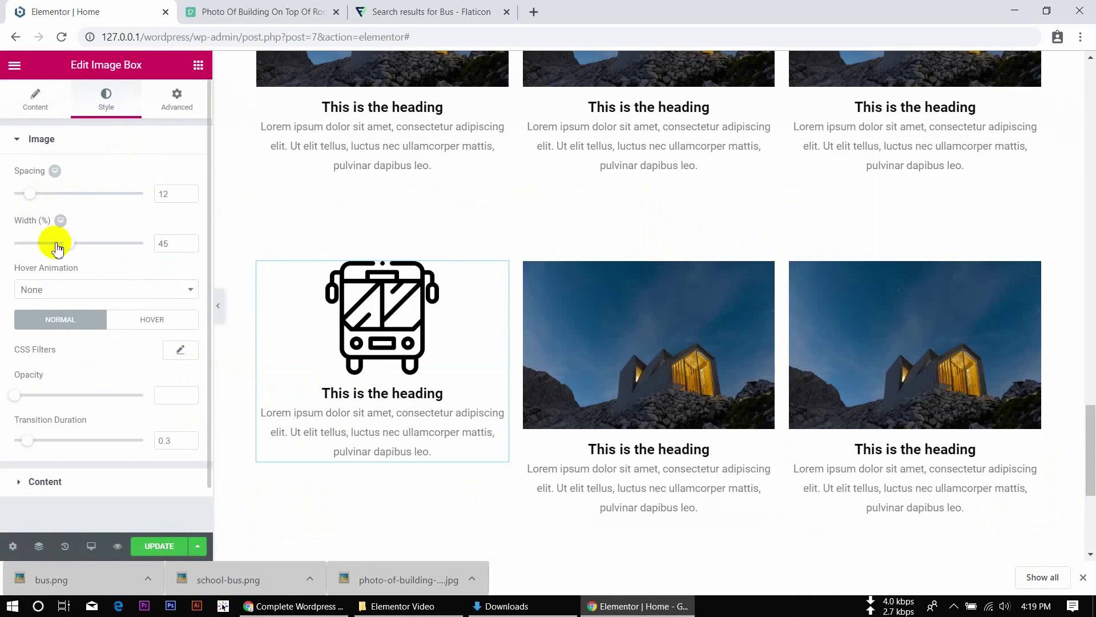
pyautogui.moveTo(69, 246); pyautogui.dragTo(40, 246)
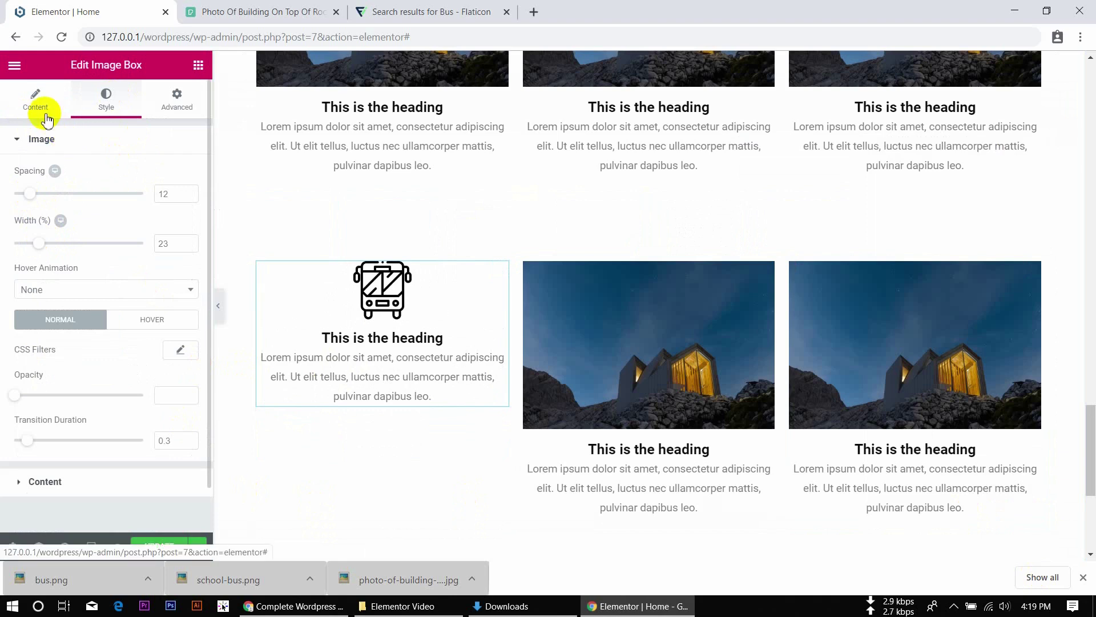
# Step: Set the image position of the lower row's first image box to Left so the bus icon sits beside the text
pyautogui.click(35, 100)
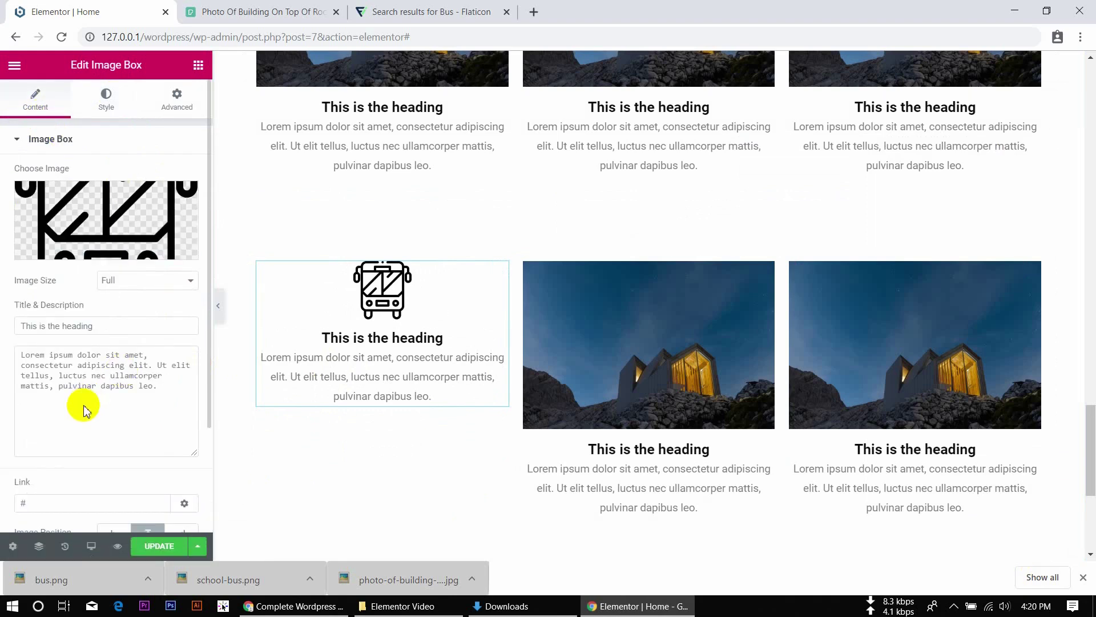
pyautogui.scroll(-3, 94, 400)
pyautogui.click(111, 406)
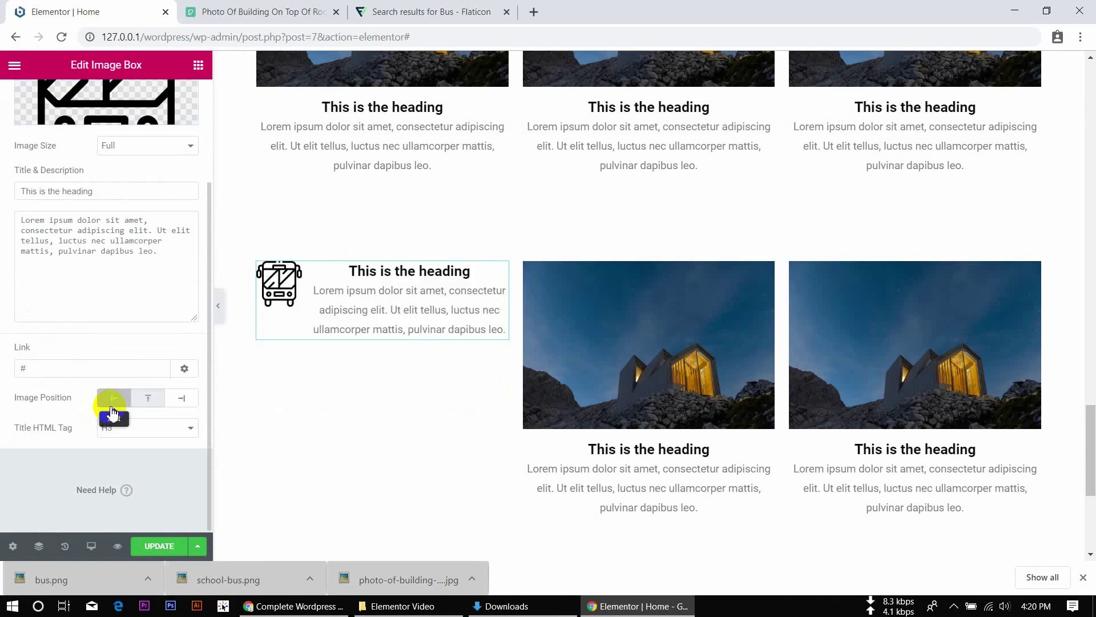
# Step: Align the heading and description of the bus image box to the left, and collapse the editing panel to preview the page
pyautogui.scroll(5, 111, 407)
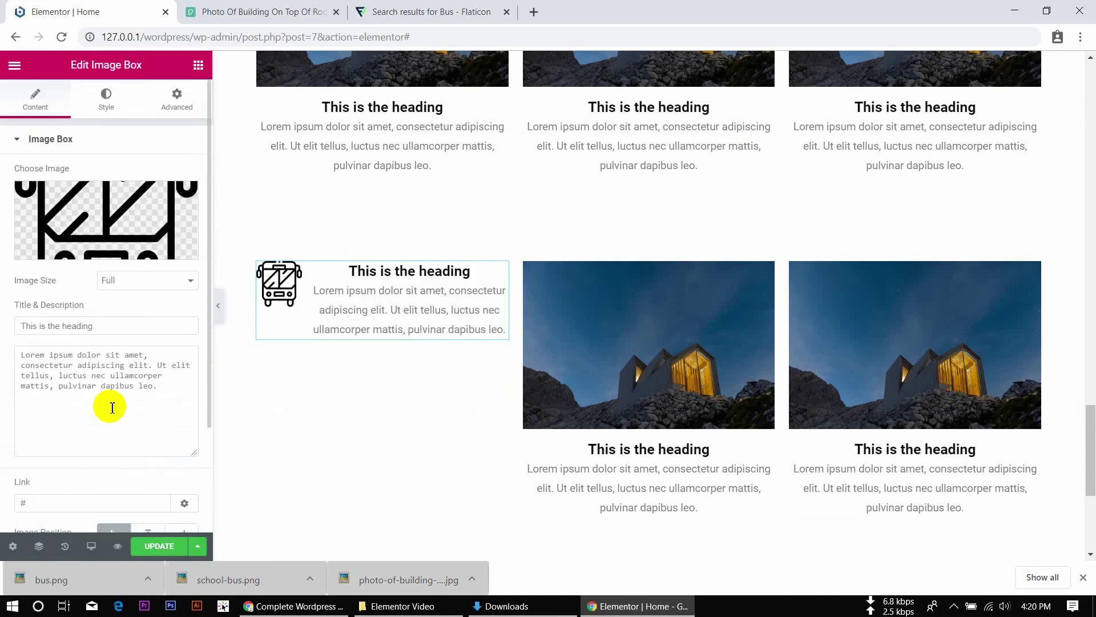
pyautogui.click(106, 106)
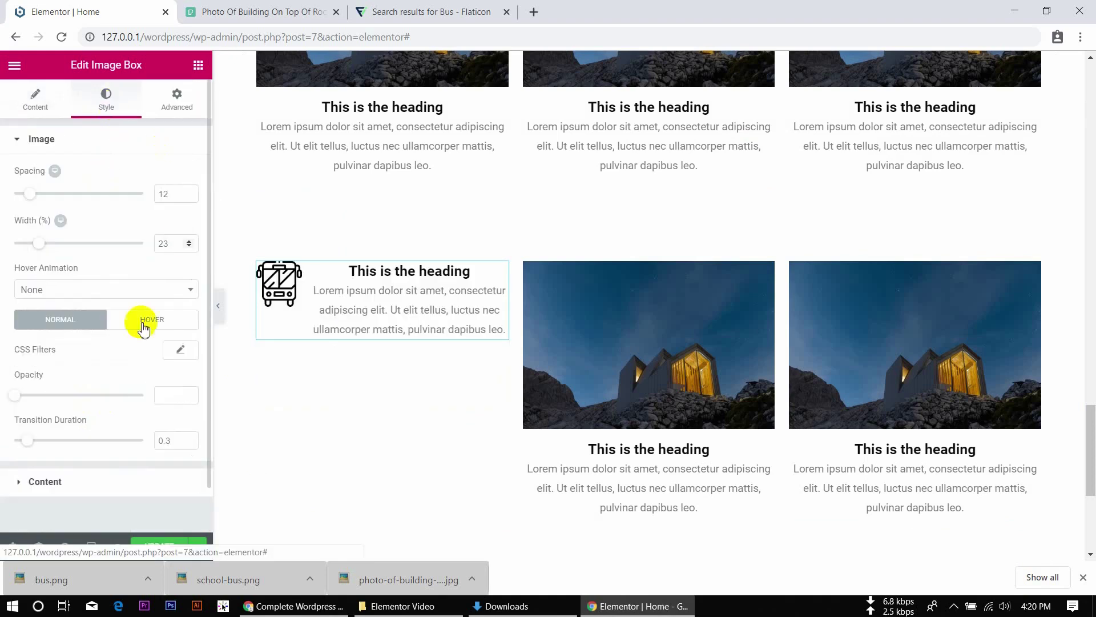
pyautogui.scroll(-1, 91, 388)
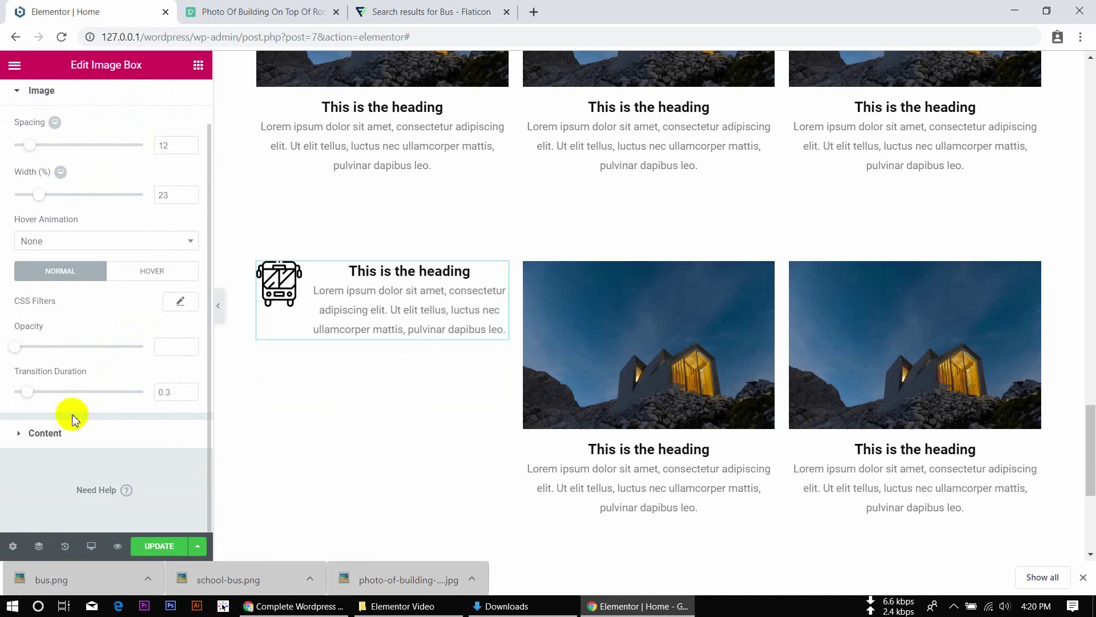
pyautogui.click(44, 433)
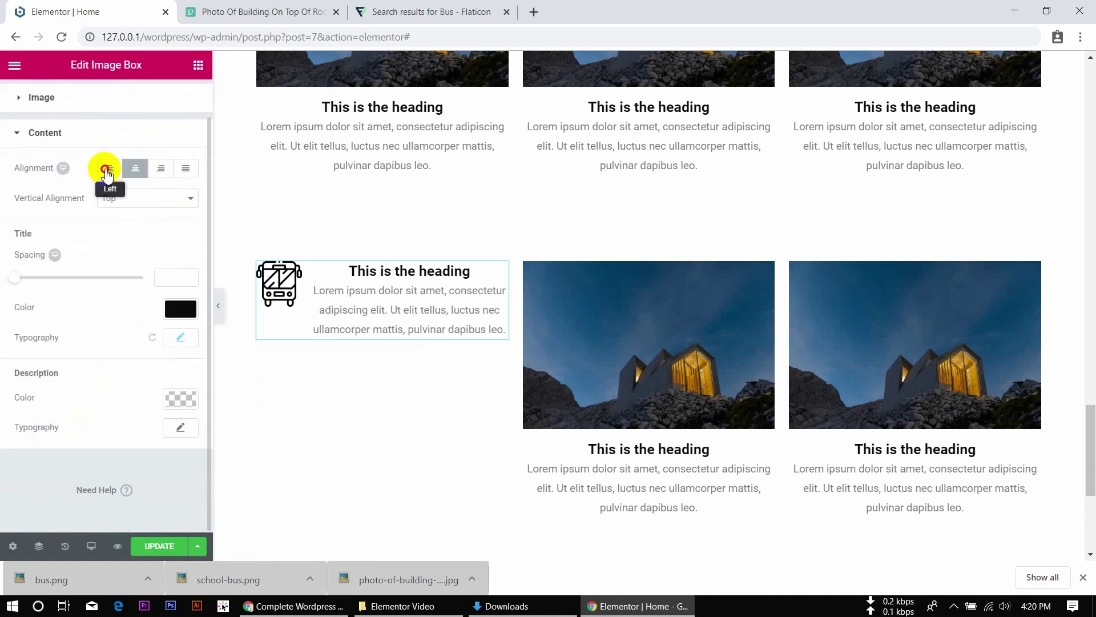
pyautogui.click(107, 172)
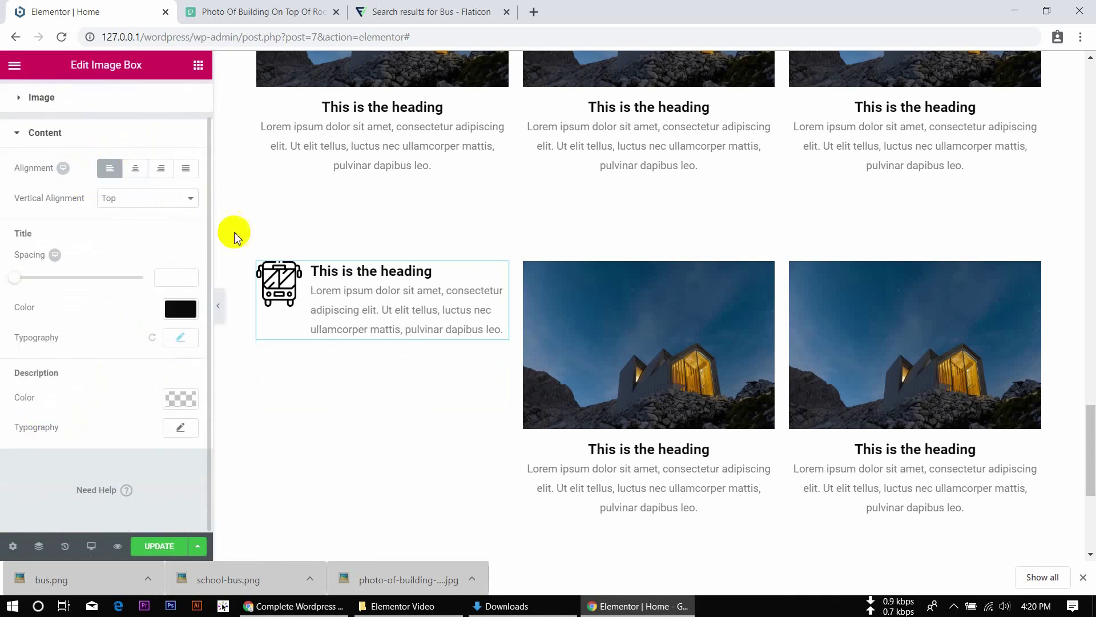
pyautogui.click(220, 307)
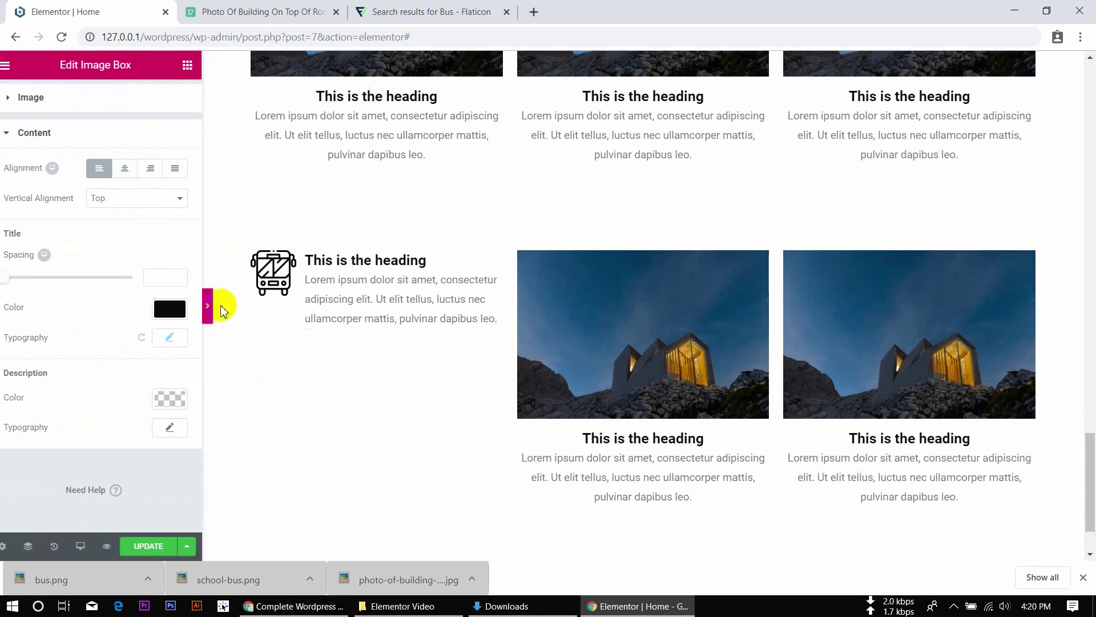